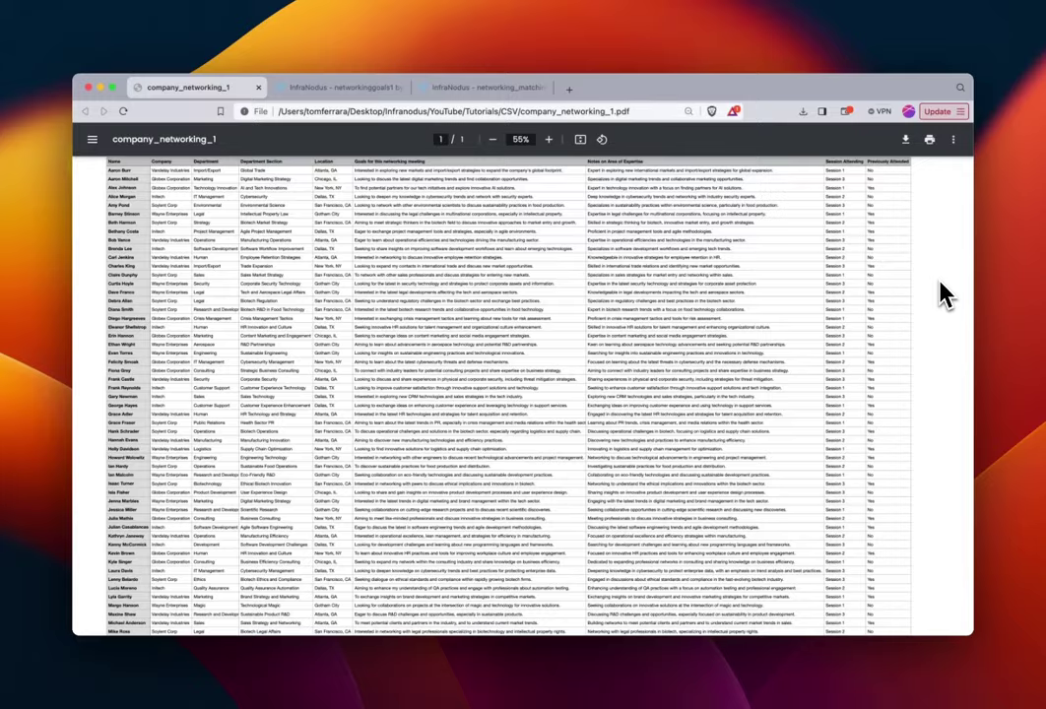
Step: Look through the company_networking_1 attendee table, then switch to the networkinggoals1 graph
{"action": "scroll", "coordinate": [942, 294], "scroll_direction": "down", "scroll_amount": 5}
{"action": "scroll", "coordinate": [943, 293], "scroll_direction": "down", "scroll_amount": 6}
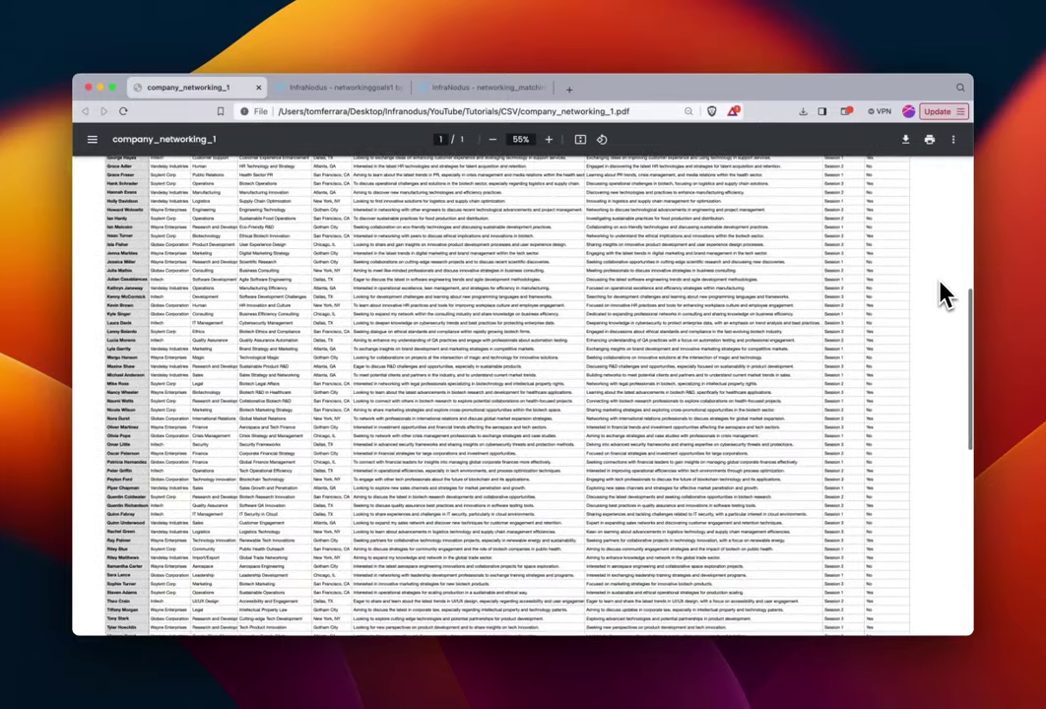
{"action": "scroll", "coordinate": [942, 293], "scroll_direction": "up", "scroll_amount": 3}
{"action": "scroll", "coordinate": [942, 294], "scroll_direction": "up", "scroll_amount": 5}
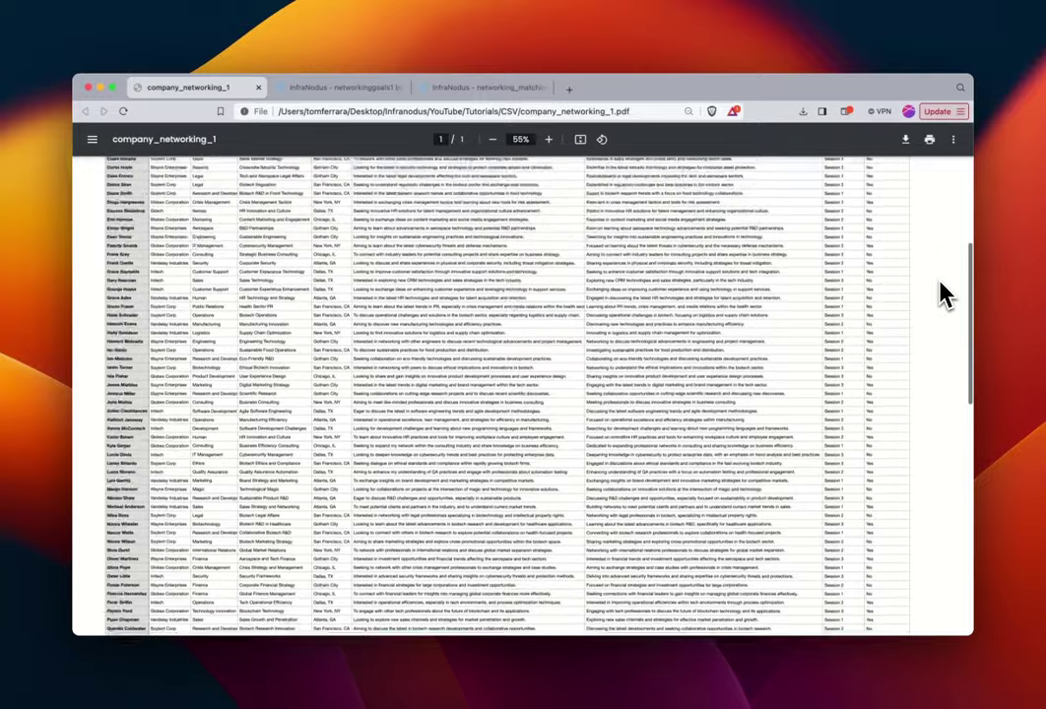
{"action": "scroll", "coordinate": [942, 293], "scroll_direction": "up", "scroll_amount": 2}
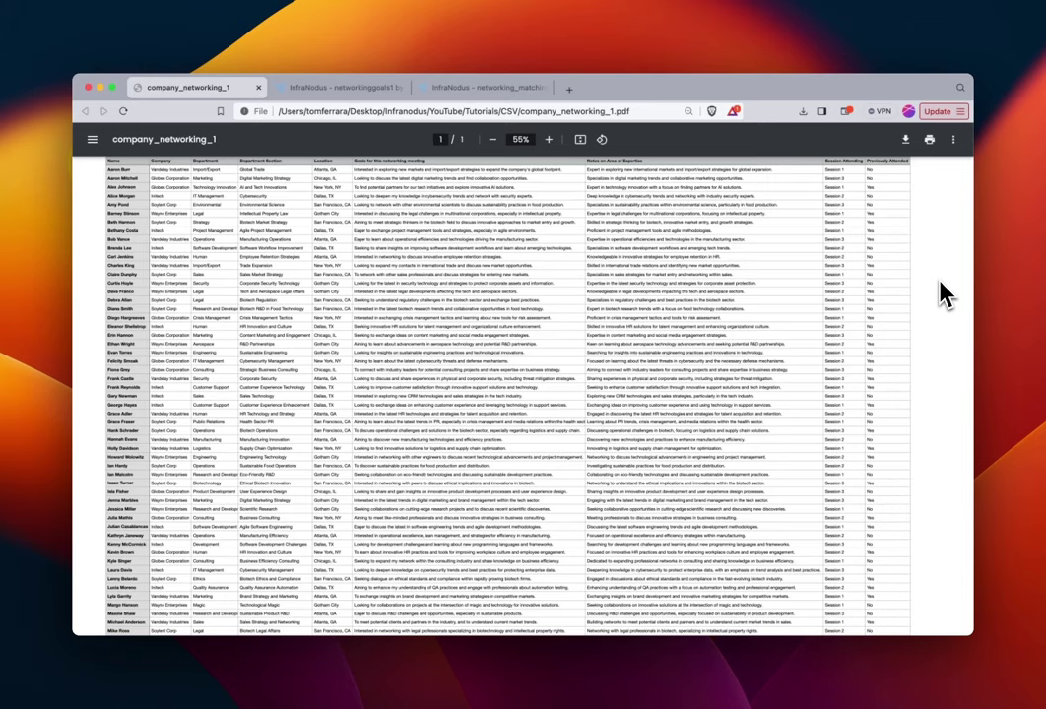
{"action": "key", "text": "ctrl+Tab"}
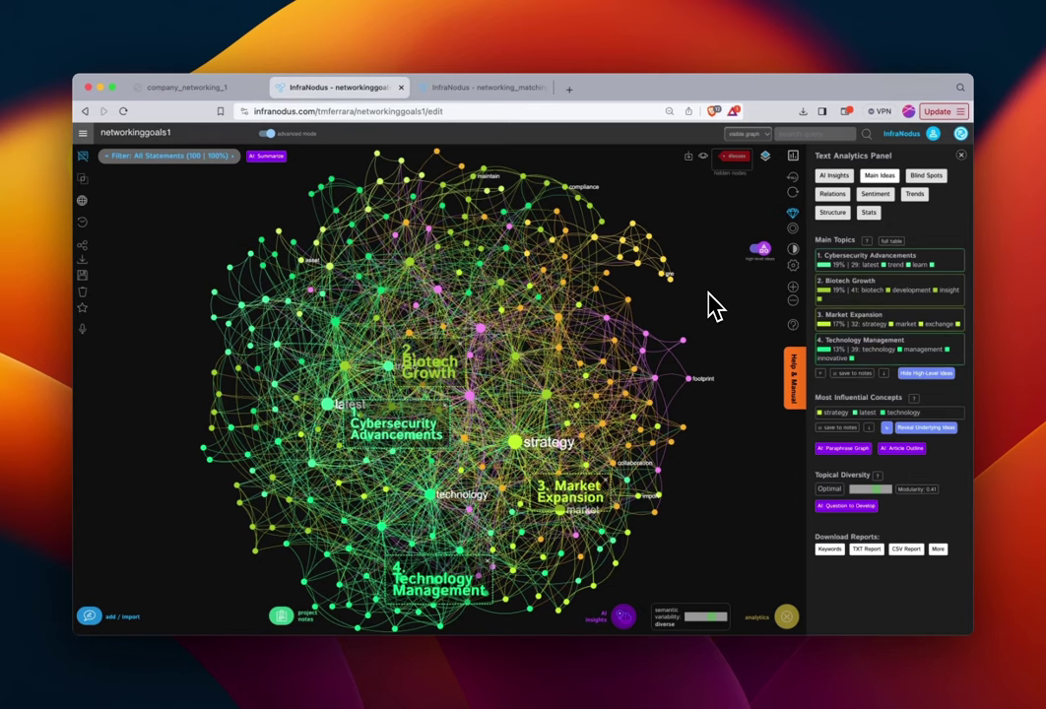
Step: Compare the networking_matching2 graph with the company_networking_1 table and the networkinggoals1 graph
{"action": "left_click", "coordinate": [498, 89]}
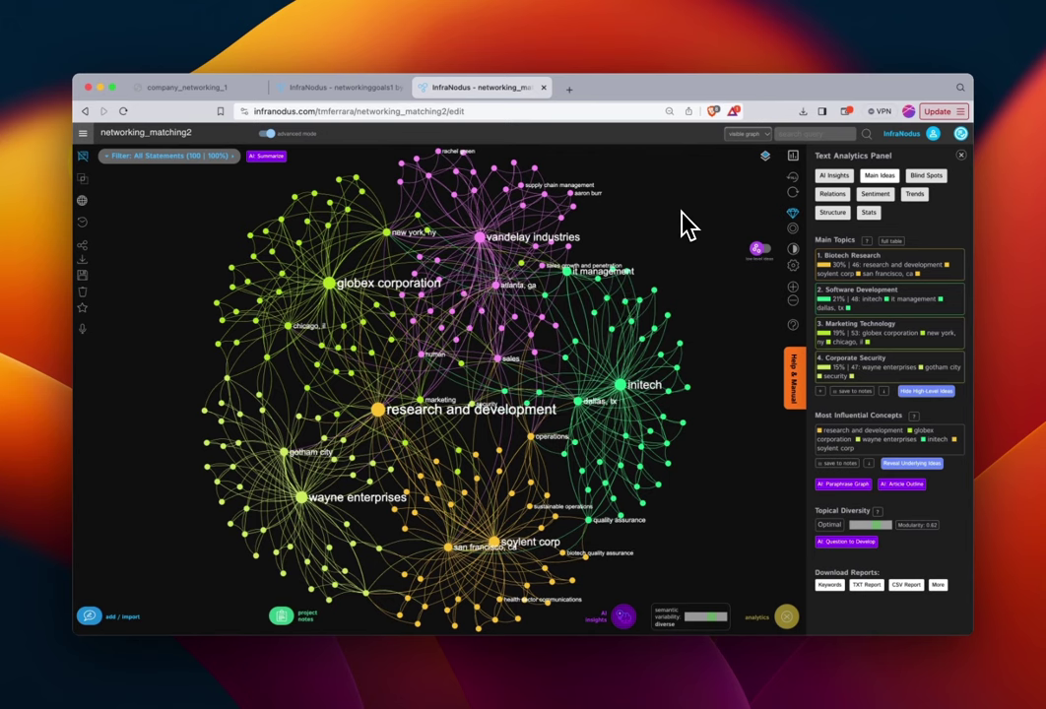
{"action": "left_click", "coordinate": [172, 87]}
{"action": "scroll", "coordinate": [877, 341], "scroll_direction": "down", "scroll_amount": 3}
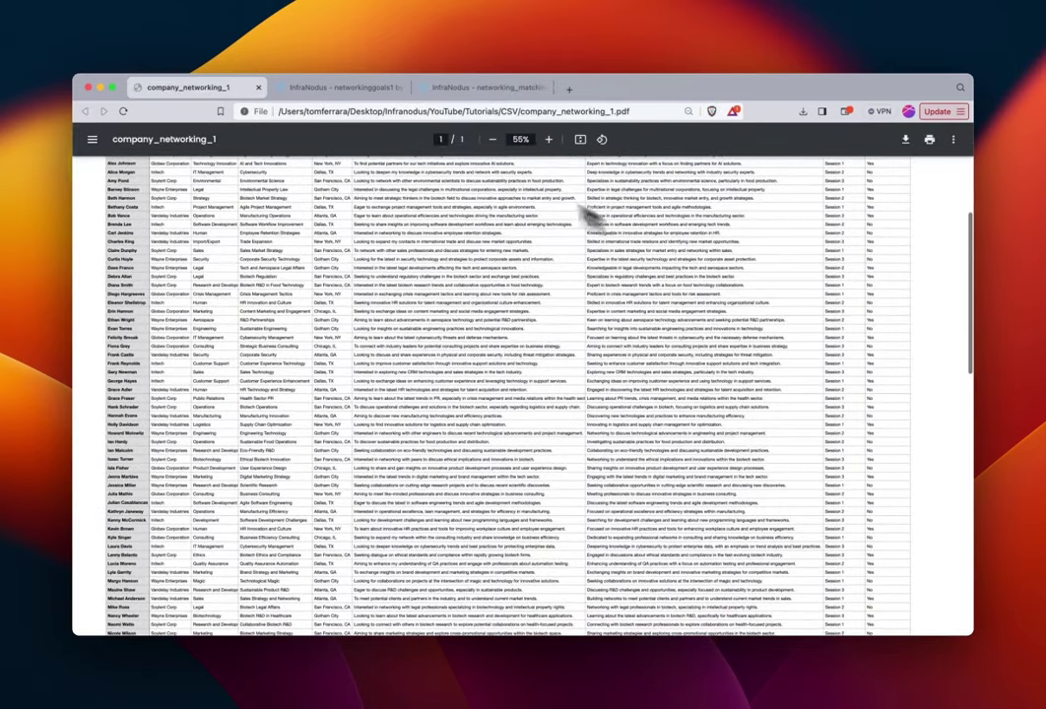
{"action": "left_click", "coordinate": [379, 89]}
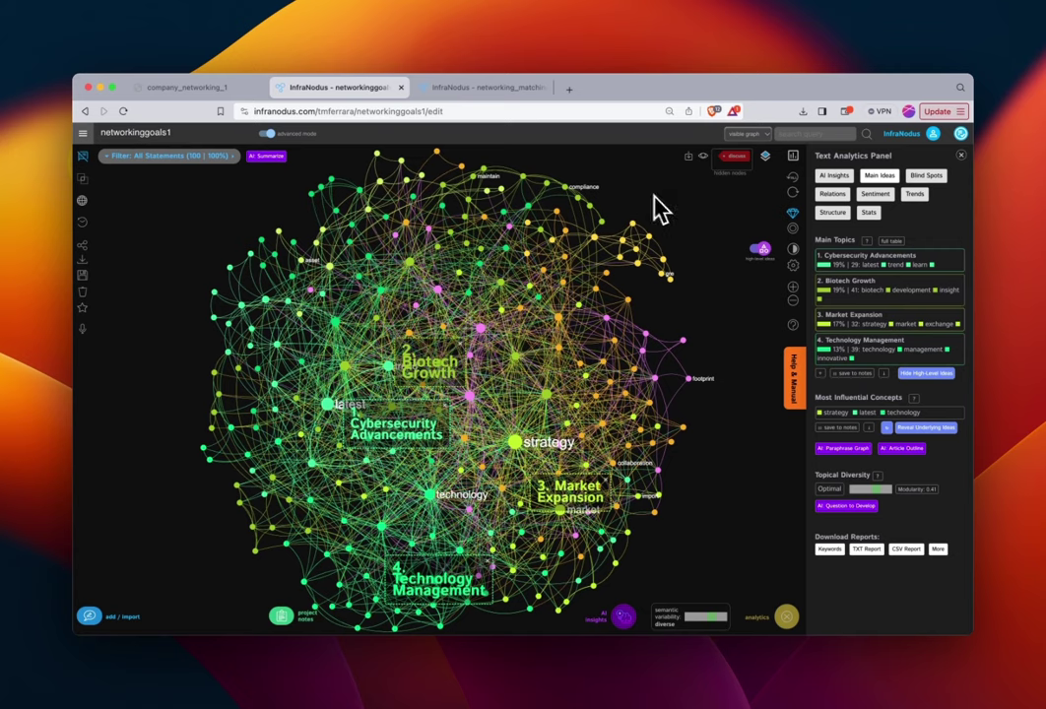
{"action": "left_click", "coordinate": [487, 89]}
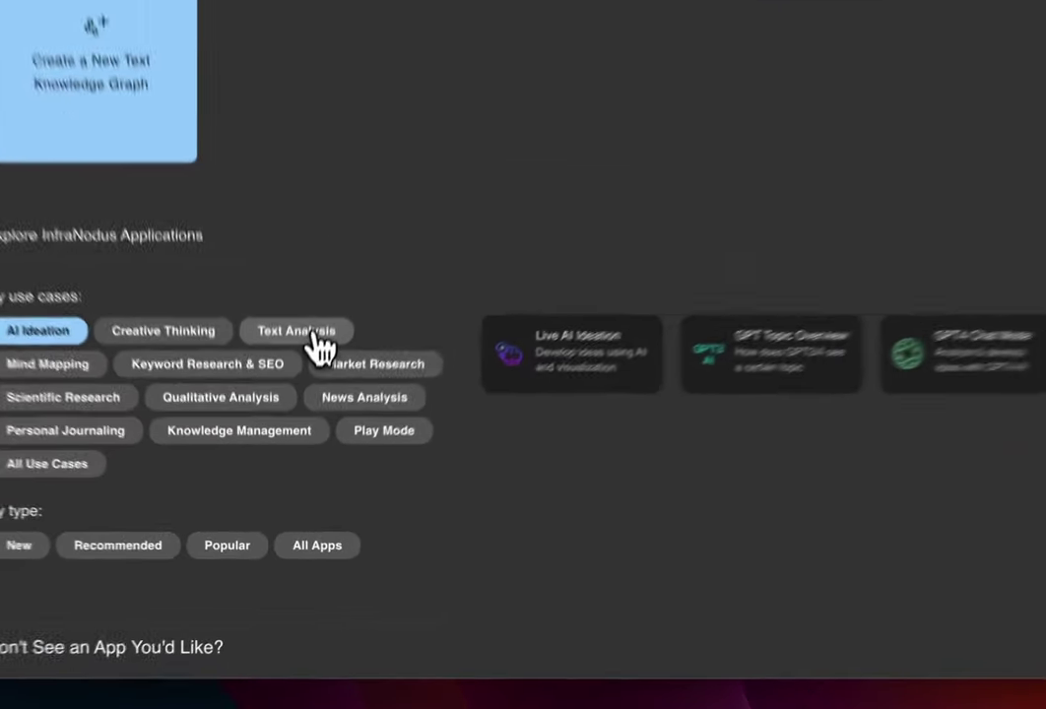
Step: Browse the text analysis applications, briefly opening and closing the CSV spreadsheet import
{"action": "left_click", "coordinate": [291, 431]}
{"action": "left_click", "coordinate": [618, 450]}
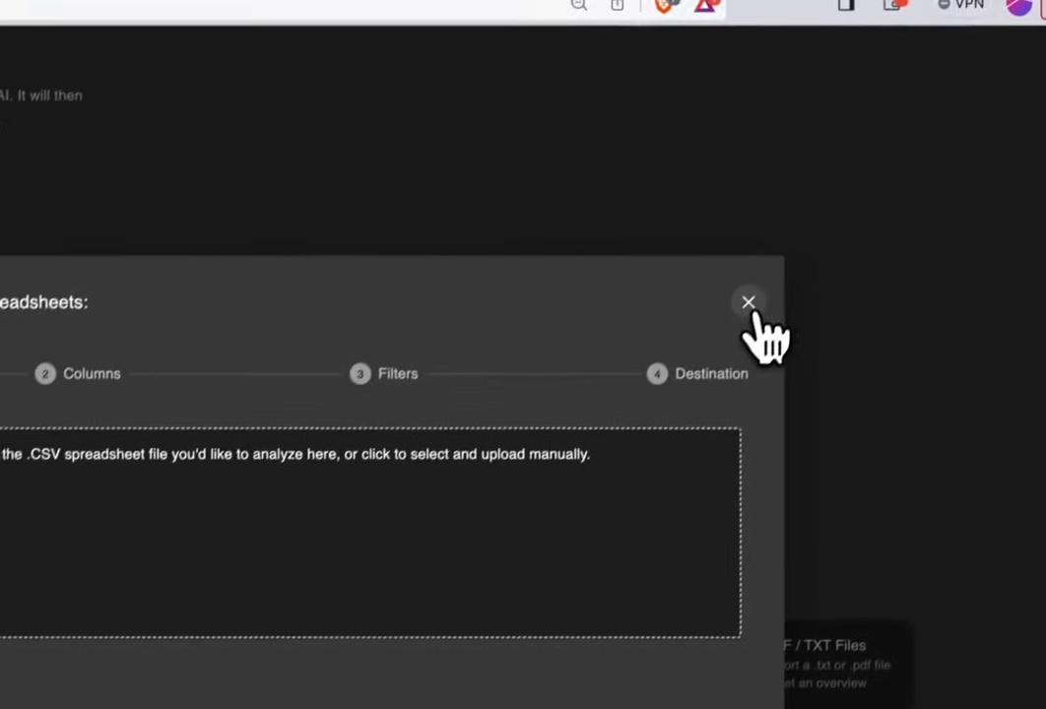
{"action": "left_click", "coordinate": [749, 304]}
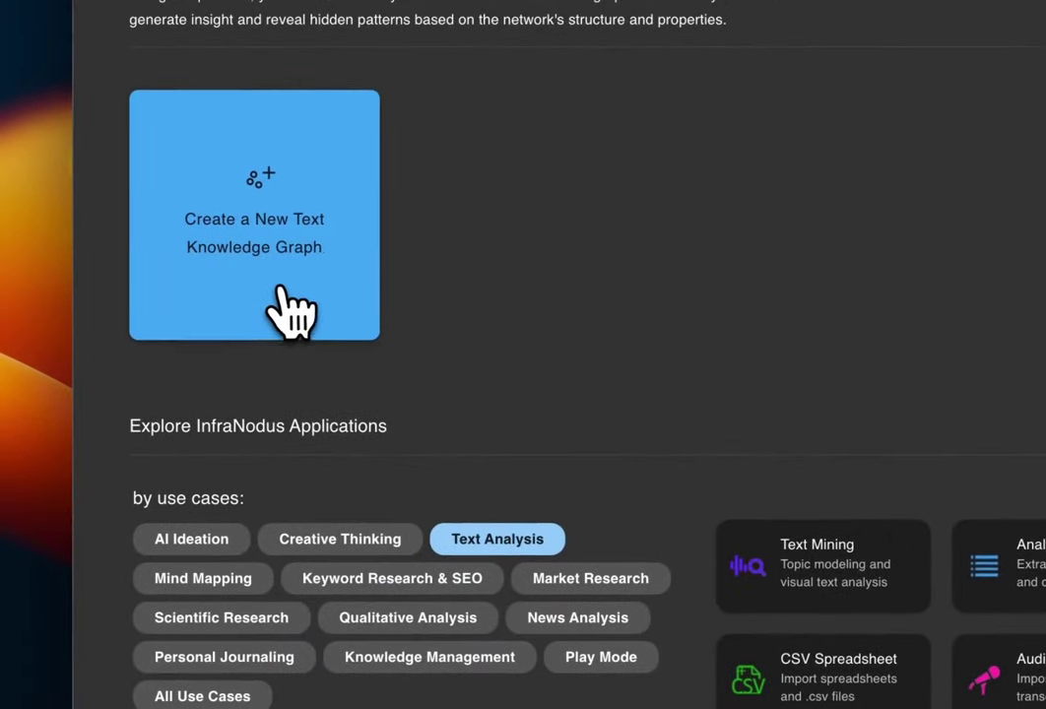
Step: Start a new text knowledge graph by uploading company_networking_1.csv and continue to Columns
{"action": "left_click", "coordinate": [279, 312]}
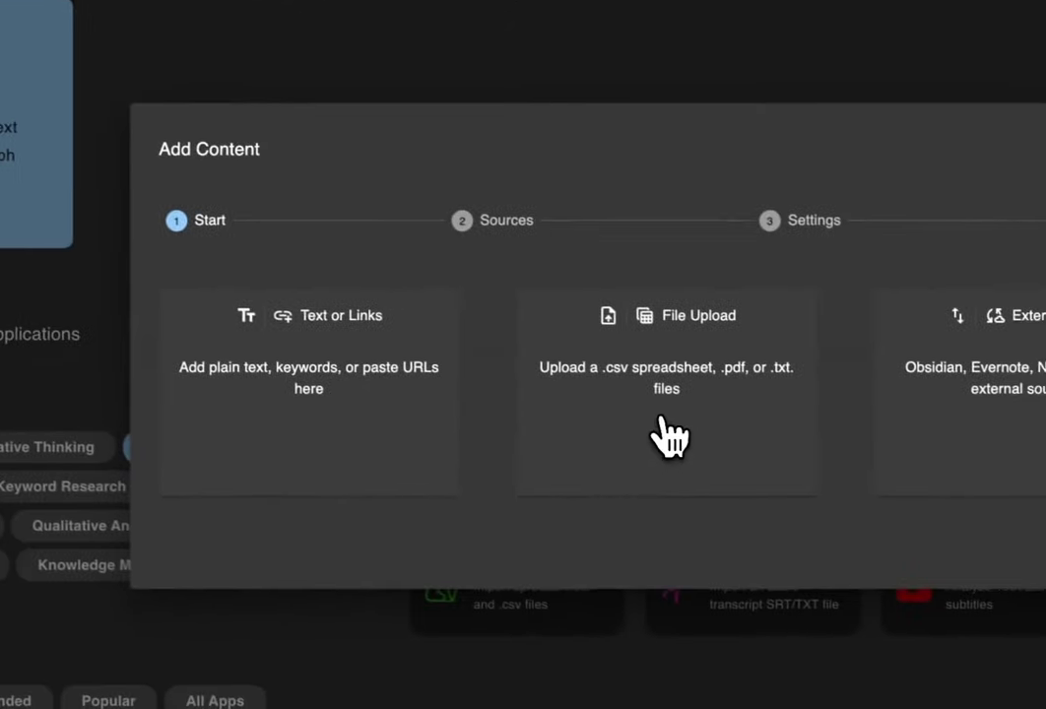
{"action": "left_click", "coordinate": [975, 530]}
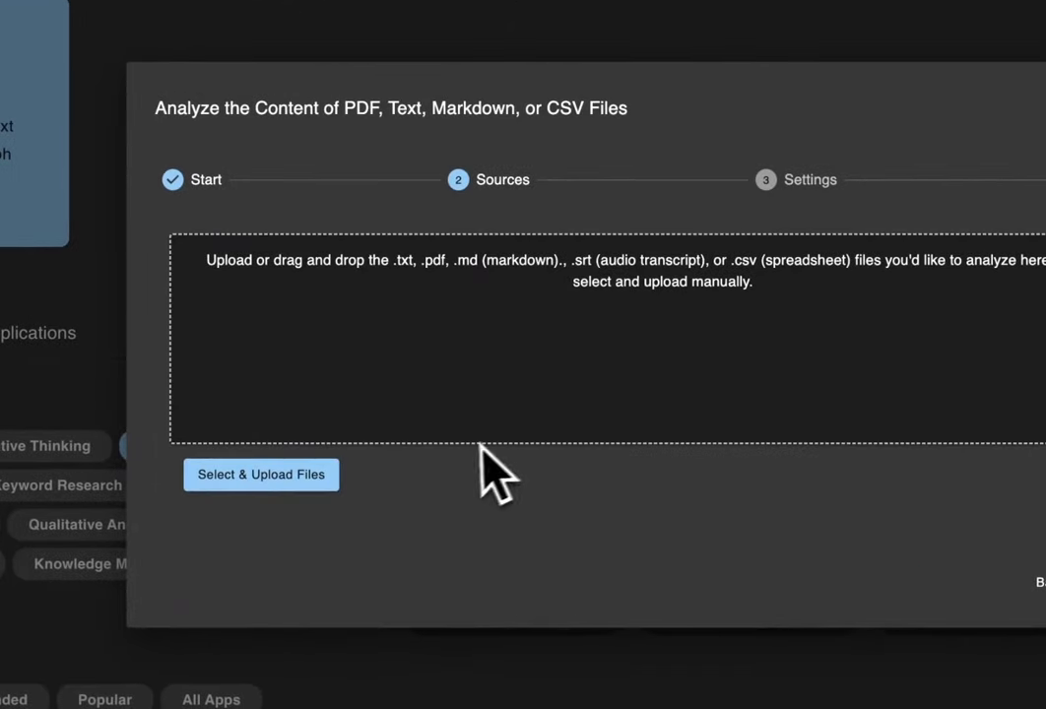
{"action": "left_click", "coordinate": [317, 478]}
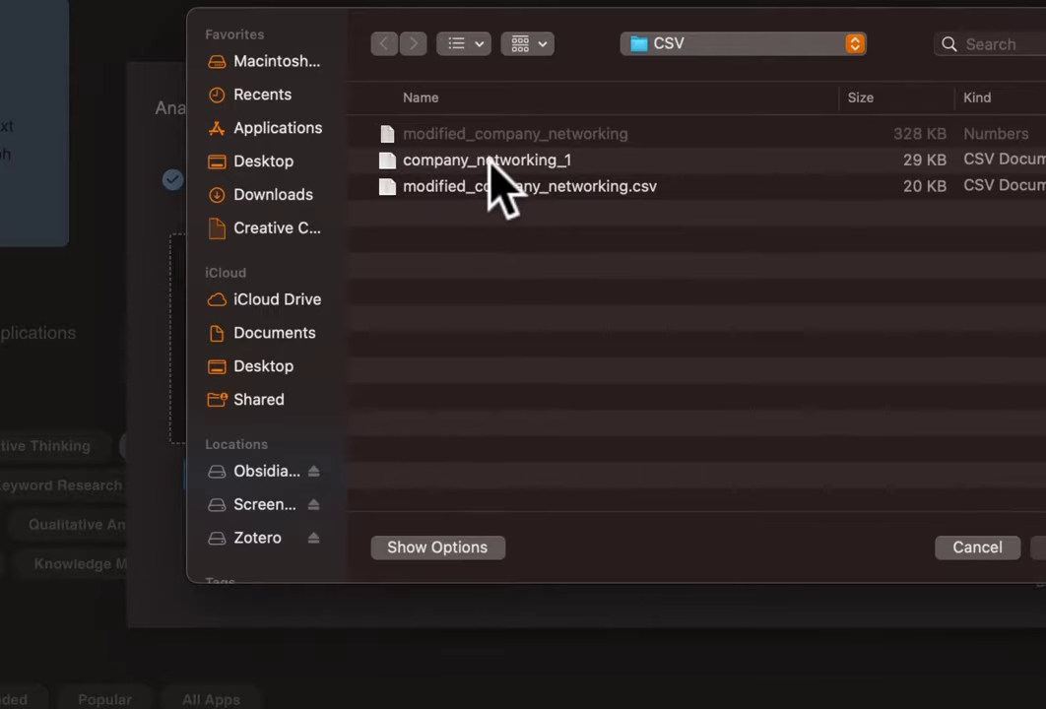
{"action": "double_click", "coordinate": [486, 163]}
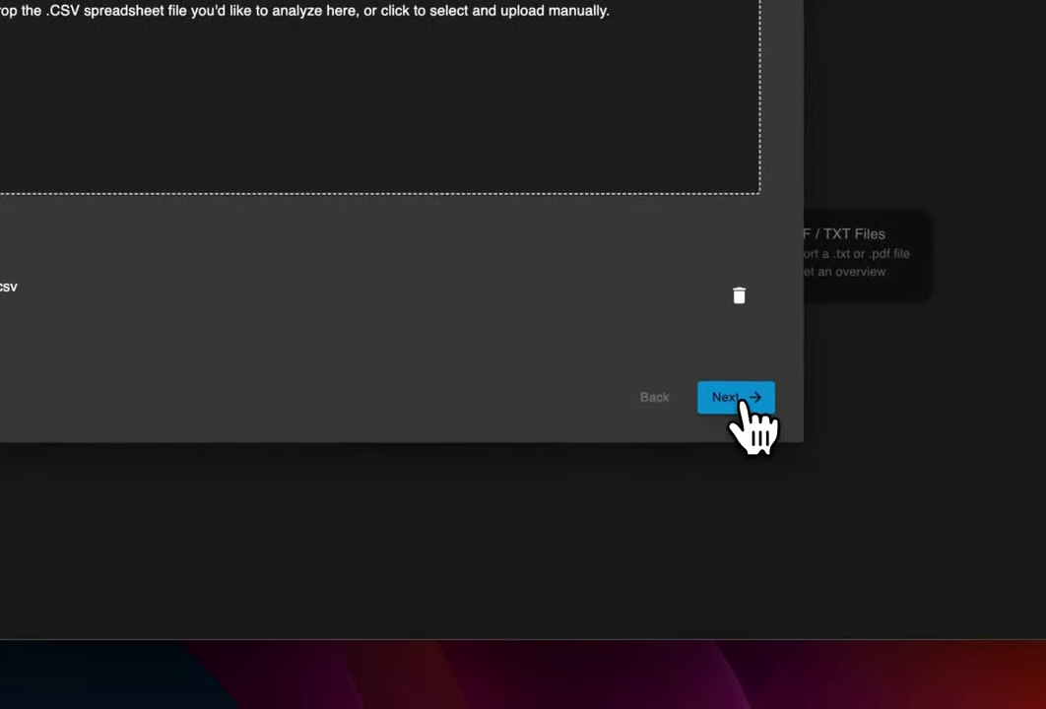
{"action": "left_click", "coordinate": [738, 401]}
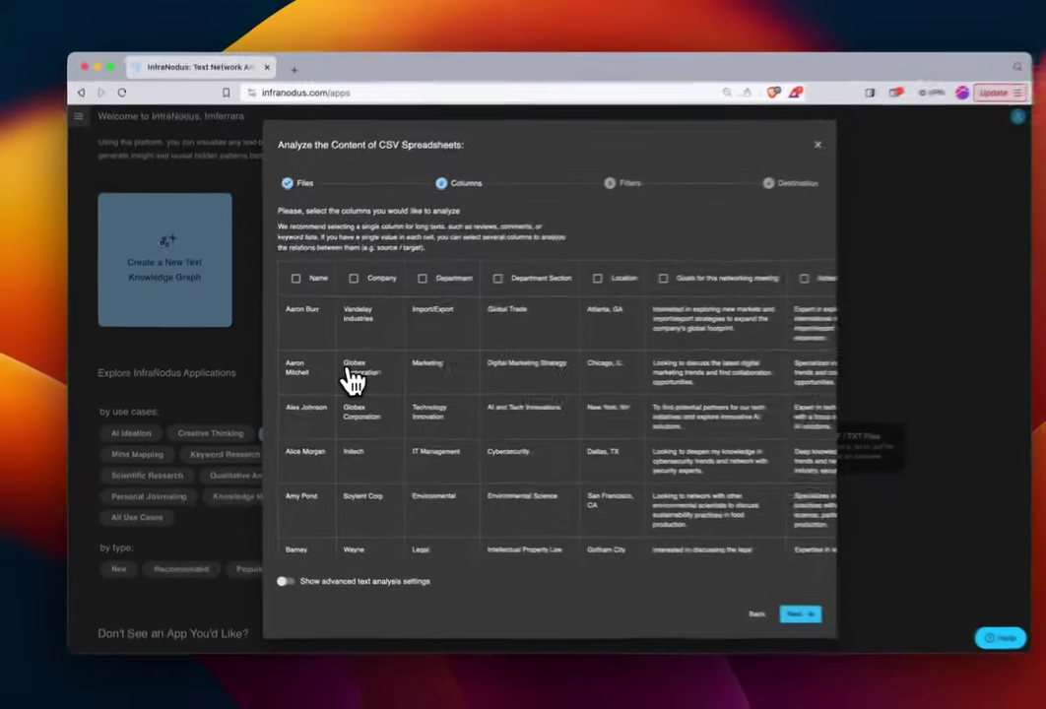
{"action": "scroll", "coordinate": [463, 379], "scroll_direction": "down", "scroll_amount": 1}
{"action": "scroll", "coordinate": [338, 381], "scroll_direction": "down", "scroll_amount": 5}
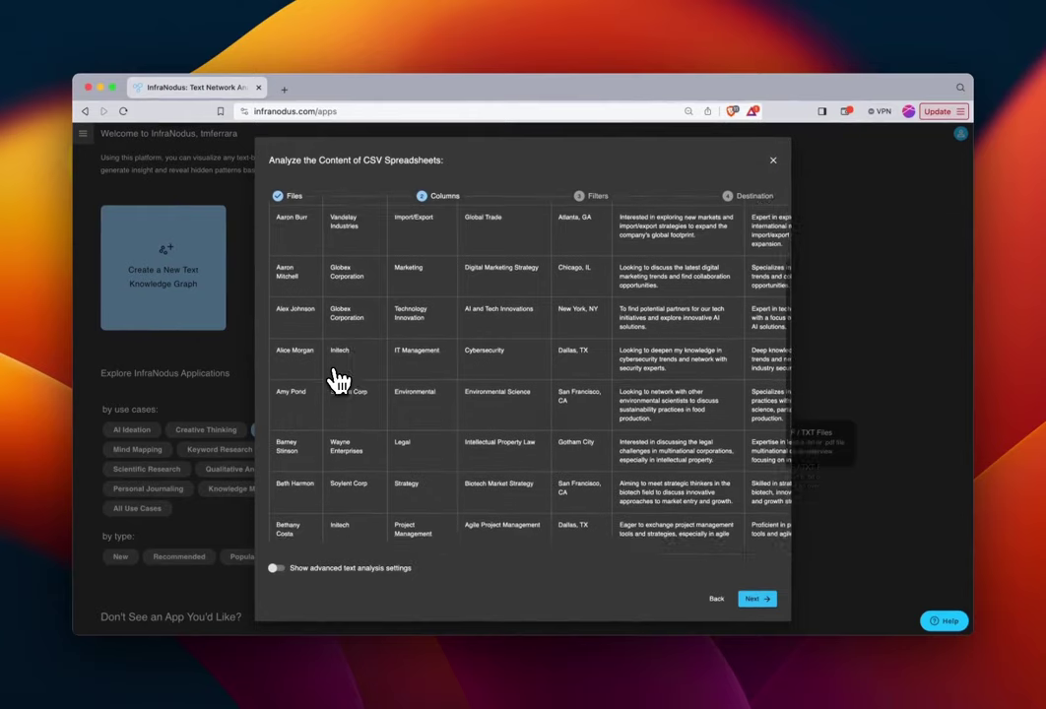
{"action": "scroll", "coordinate": [337, 381], "scroll_direction": "up", "scroll_amount": 5}
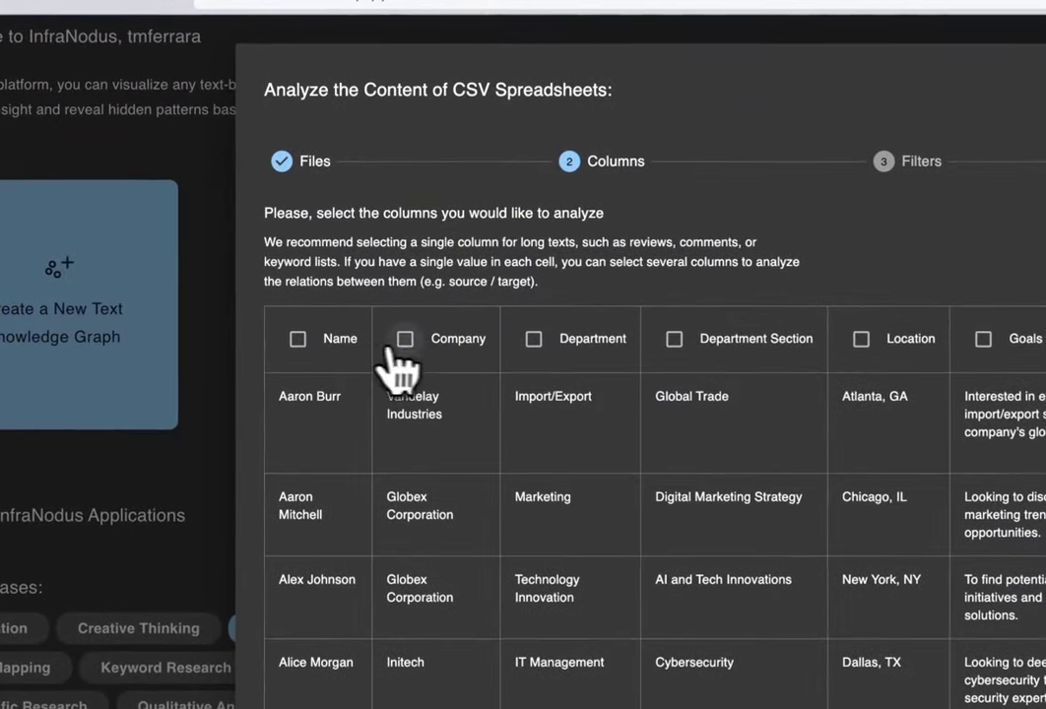
{"action": "left_click", "coordinate": [403, 339]}
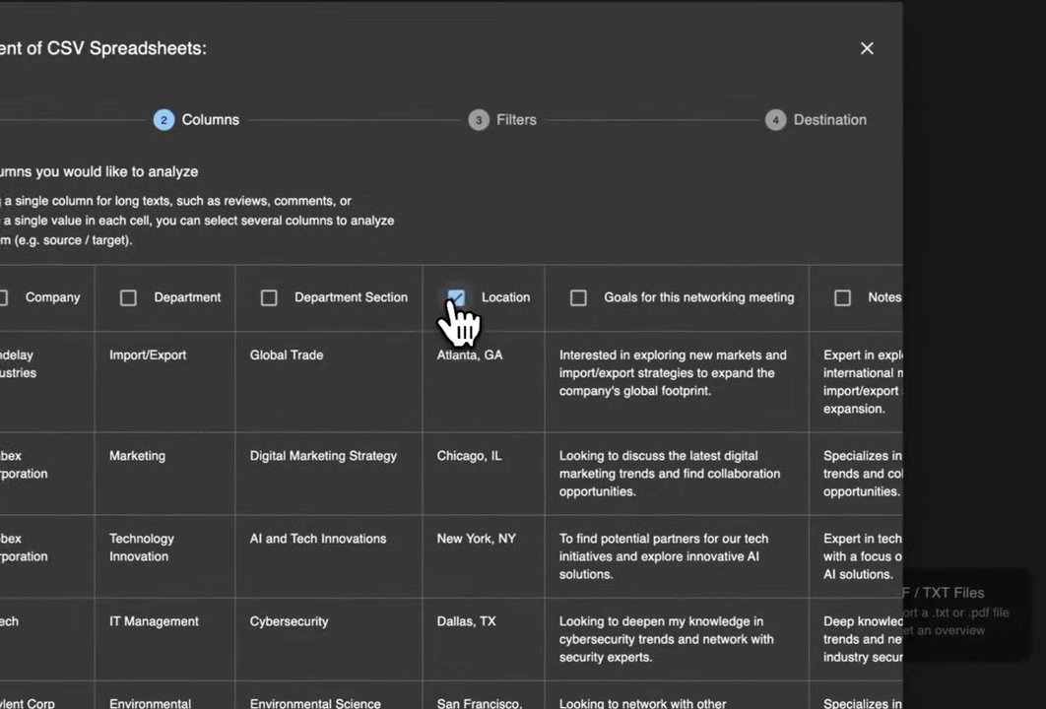
{"action": "left_click", "coordinate": [984, 339]}
{"action": "left_click", "coordinate": [575, 301]}
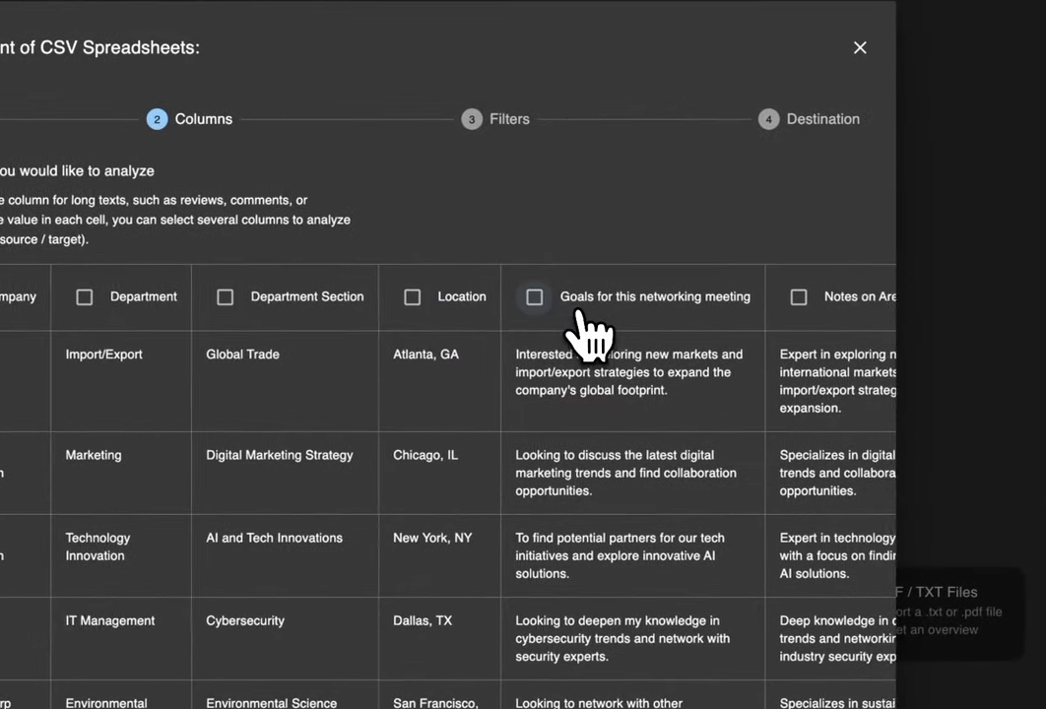
{"action": "scroll", "coordinate": [588, 335], "scroll_direction": "right", "scroll_amount": 4}
{"action": "left_click", "coordinate": [621, 303]}
{"action": "left_click", "coordinate": [622, 304]}
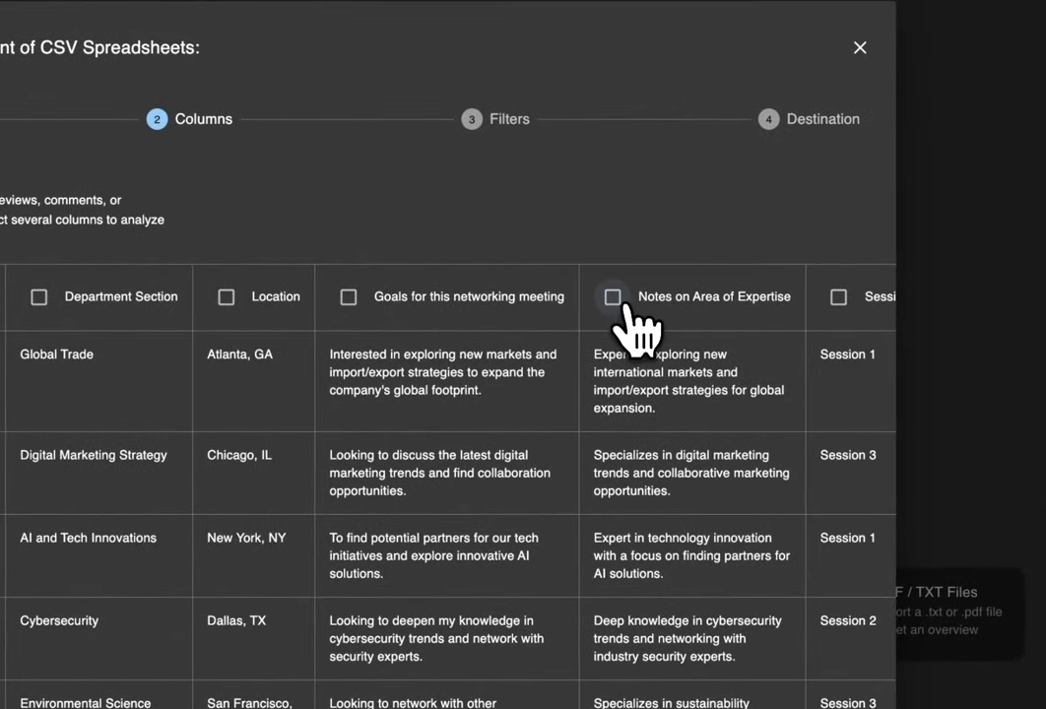
{"action": "scroll", "coordinate": [628, 325], "scroll_direction": "right", "scroll_amount": 5}
{"action": "left_click", "coordinate": [606, 303]}
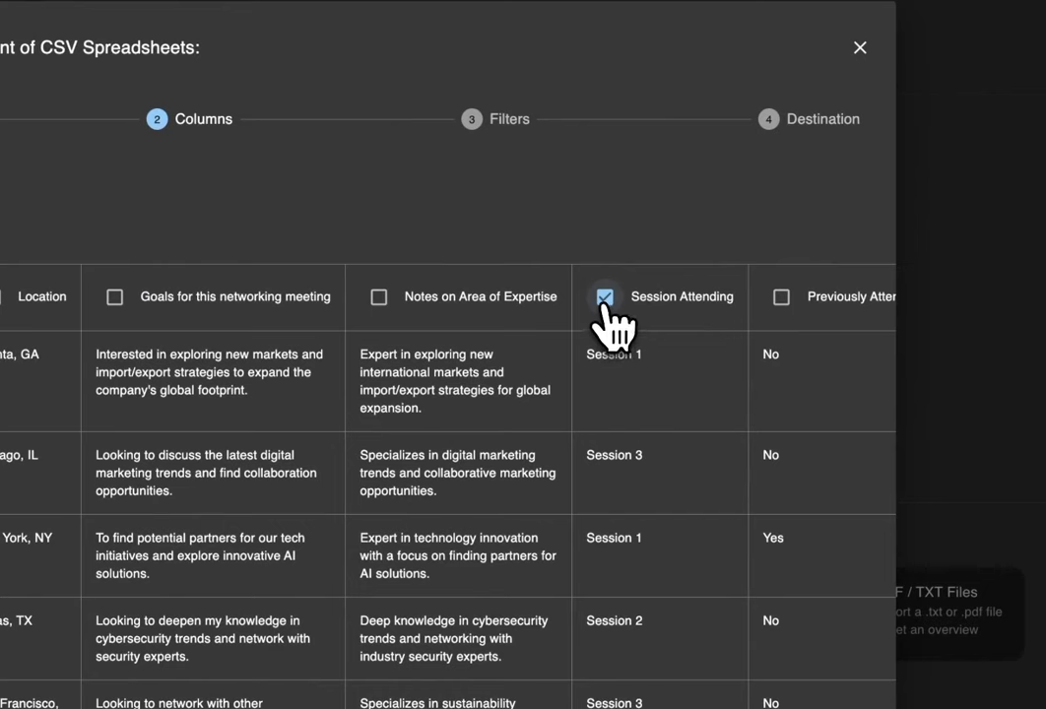
{"action": "left_click", "coordinate": [605, 303]}
{"action": "scroll", "coordinate": [612, 327], "scroll_direction": "right", "scroll_amount": 1}
{"action": "left_click", "coordinate": [738, 301]}
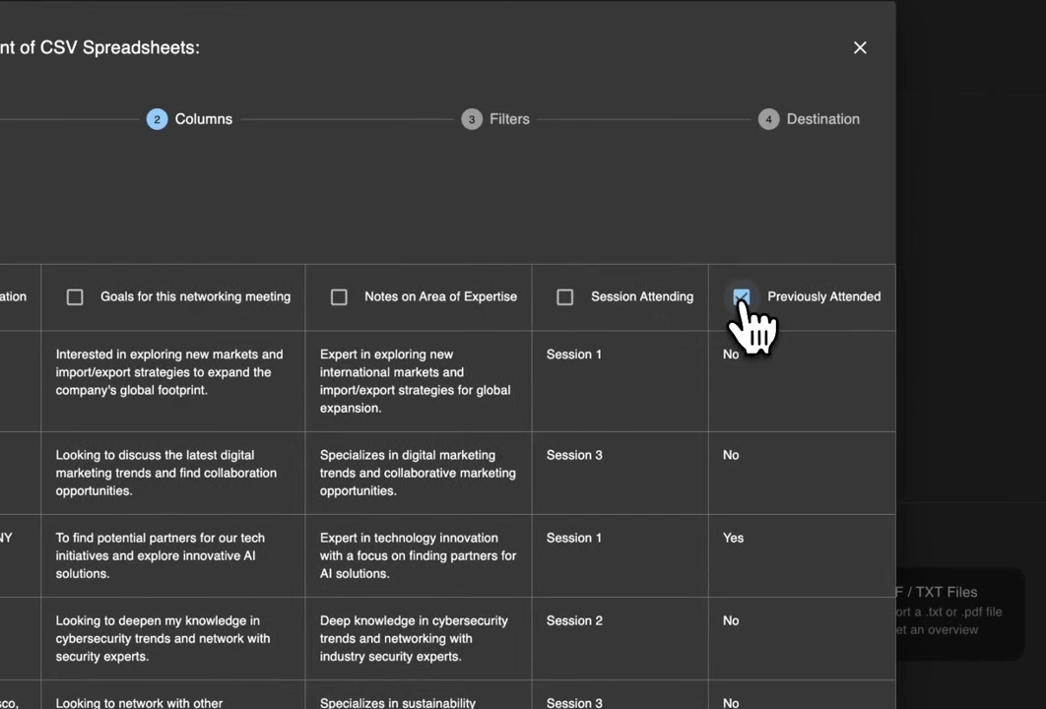
{"action": "left_click", "coordinate": [741, 301]}
{"action": "scroll", "coordinate": [462, 438], "scroll_direction": "left", "scroll_amount": 2}
{"action": "scroll", "coordinate": [464, 435], "scroll_direction": "left", "scroll_amount": 10}
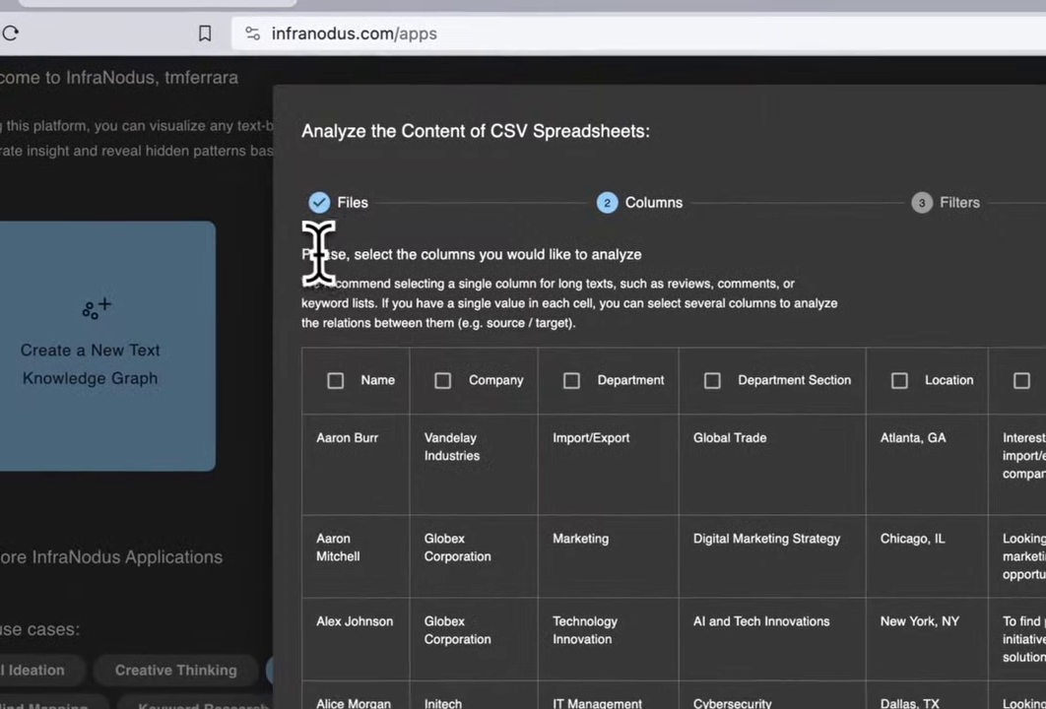
{"action": "left_click_drag", "start_coordinate": [256, 245], "coordinate": [661, 279]}
Step: Tick the Goals for this networking meeting column for analysis, reviewing the Chicago and New York entries
{"action": "left_click", "coordinate": [668, 286]}
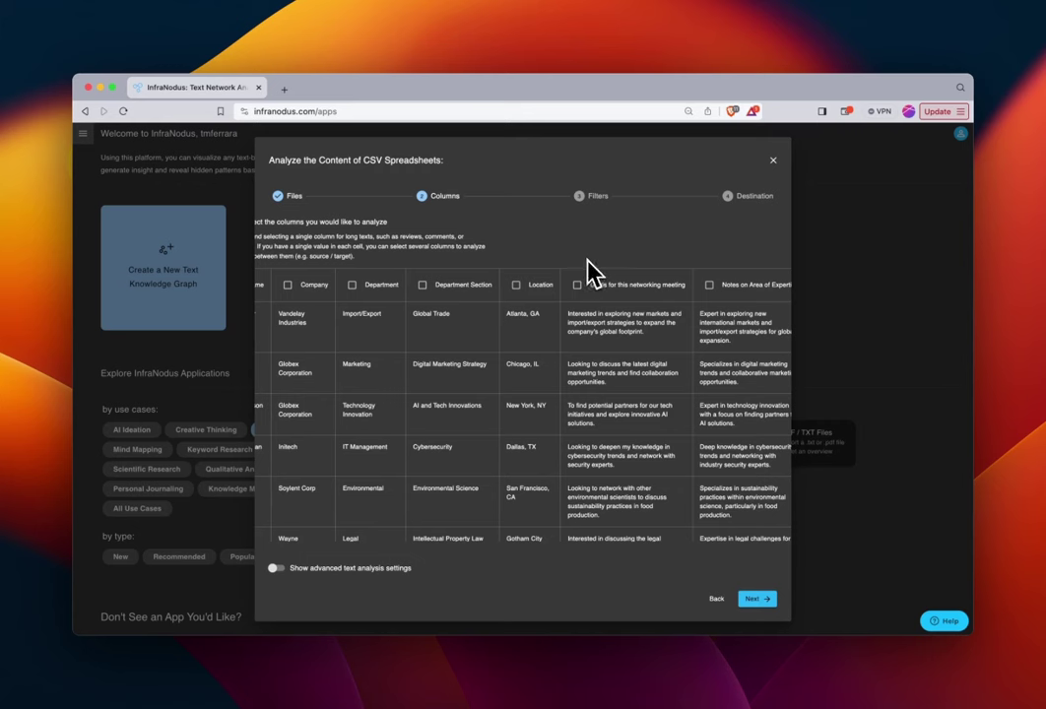
{"action": "scroll", "coordinate": [471, 349], "scroll_direction": "left", "scroll_amount": 3}
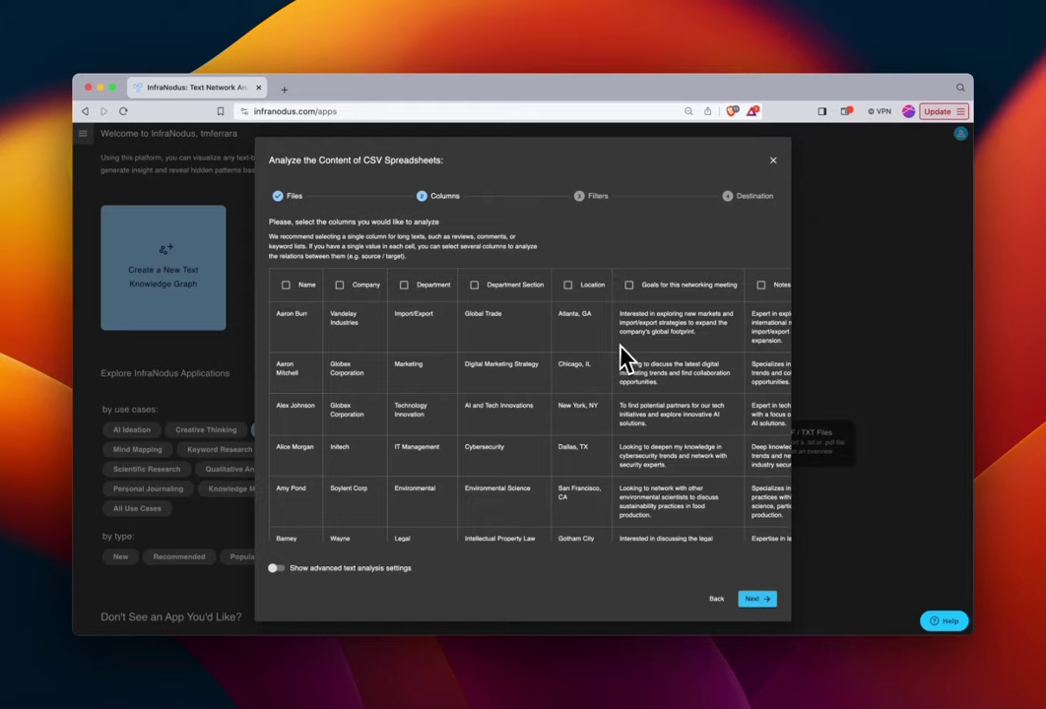
{"action": "left_click", "coordinate": [628, 285]}
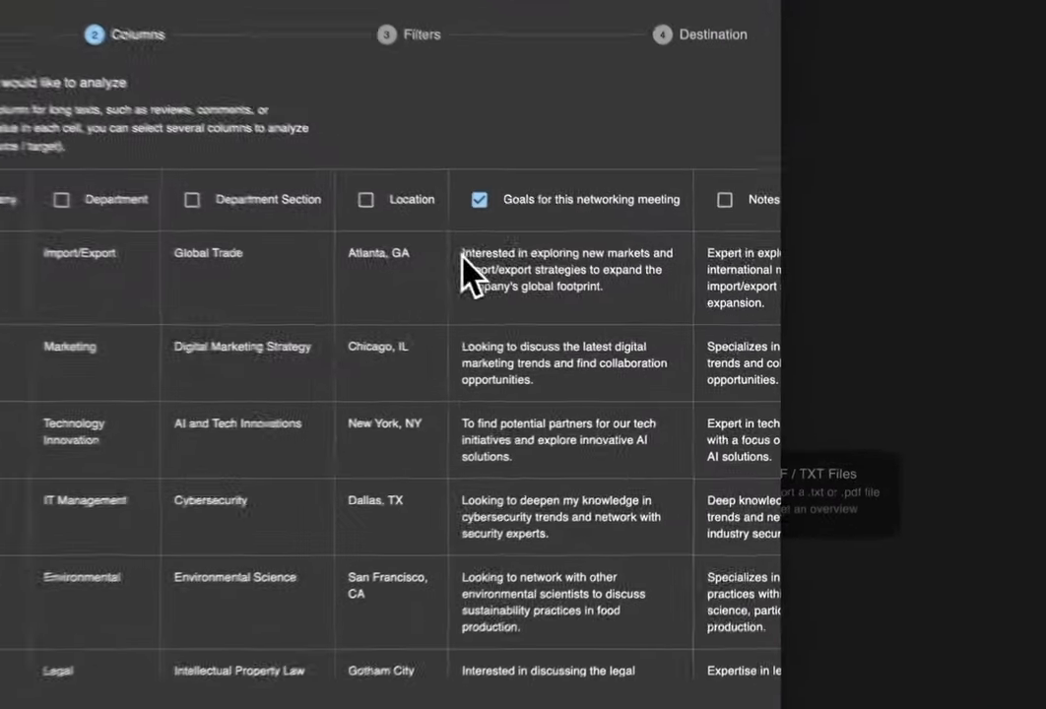
{"action": "left_click_drag", "start_coordinate": [620, 314], "coordinate": [708, 333]}
{"action": "left_click", "coordinate": [539, 322]}
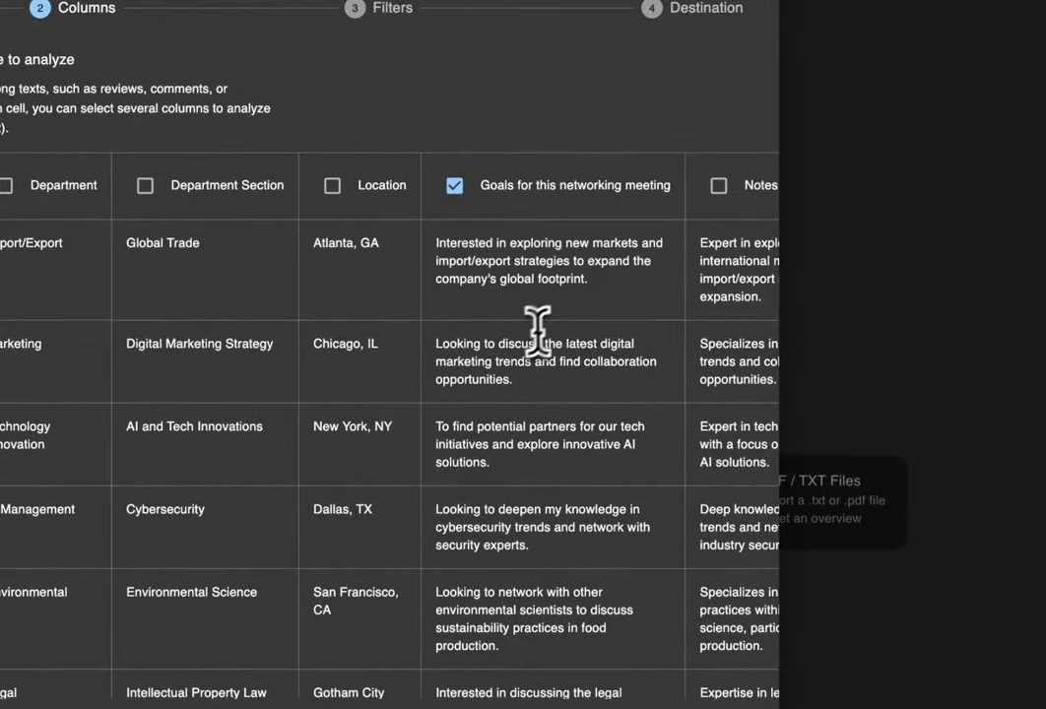
{"action": "triple_click", "coordinate": [461, 346]}
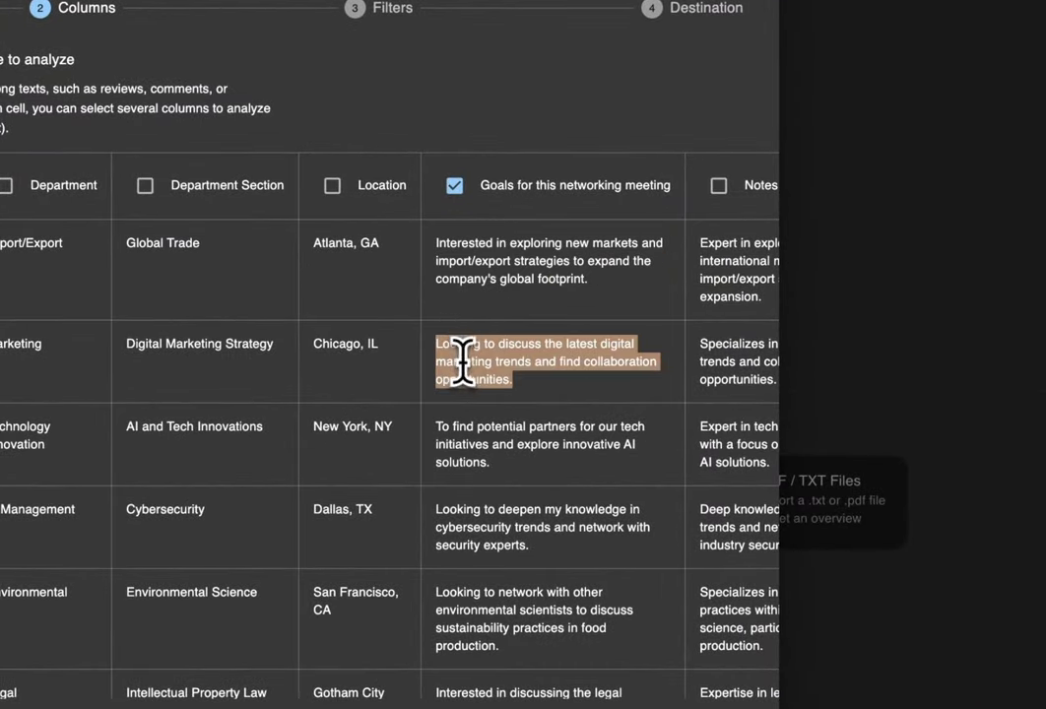
{"action": "left_click", "coordinate": [478, 448]}
{"action": "triple_click", "coordinate": [465, 439]}
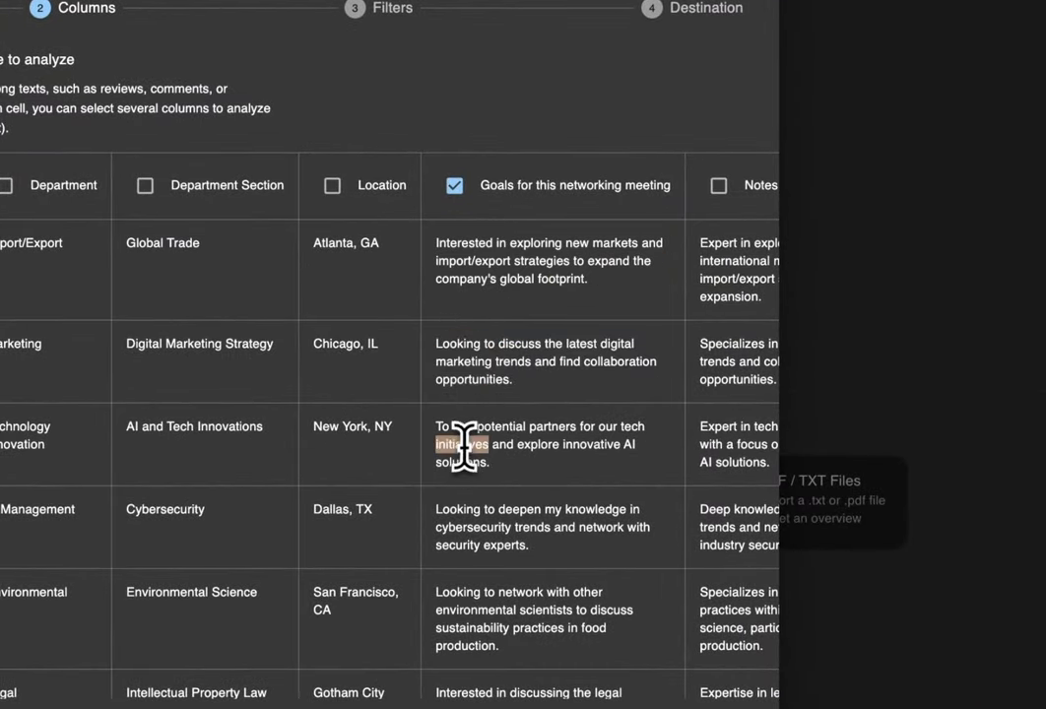
{"action": "left_click", "coordinate": [515, 470]}
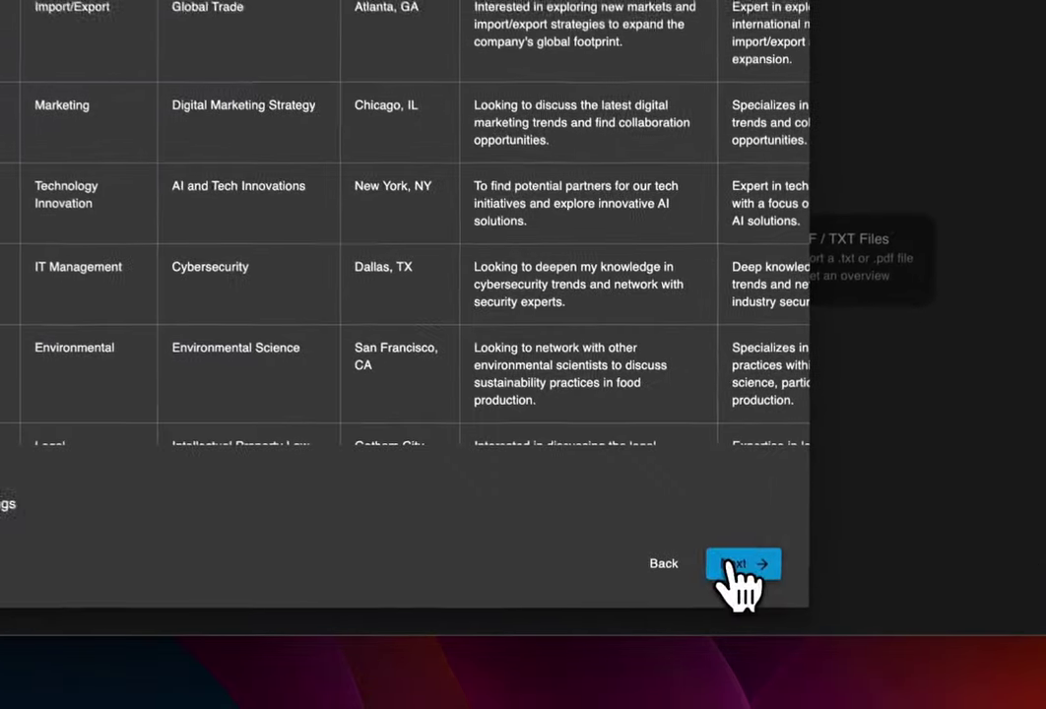
Step: Move on to the Filters step and read its filter-tag instructions
{"action": "left_click", "coordinate": [756, 597]}
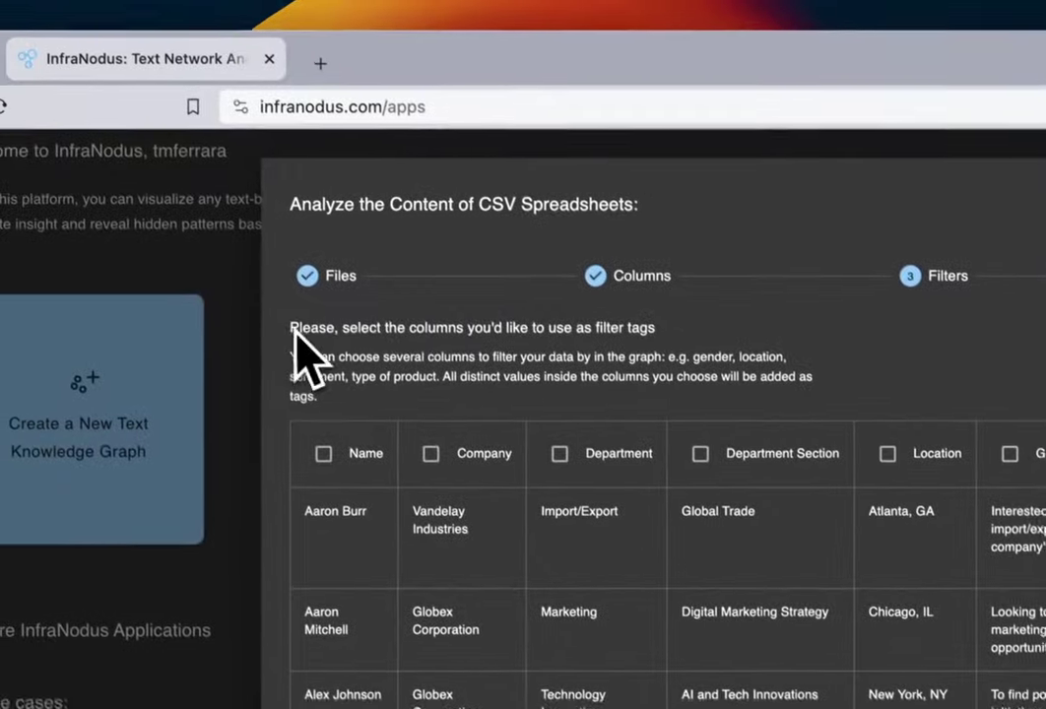
{"action": "left_click_drag", "start_coordinate": [215, 209], "coordinate": [645, 232]}
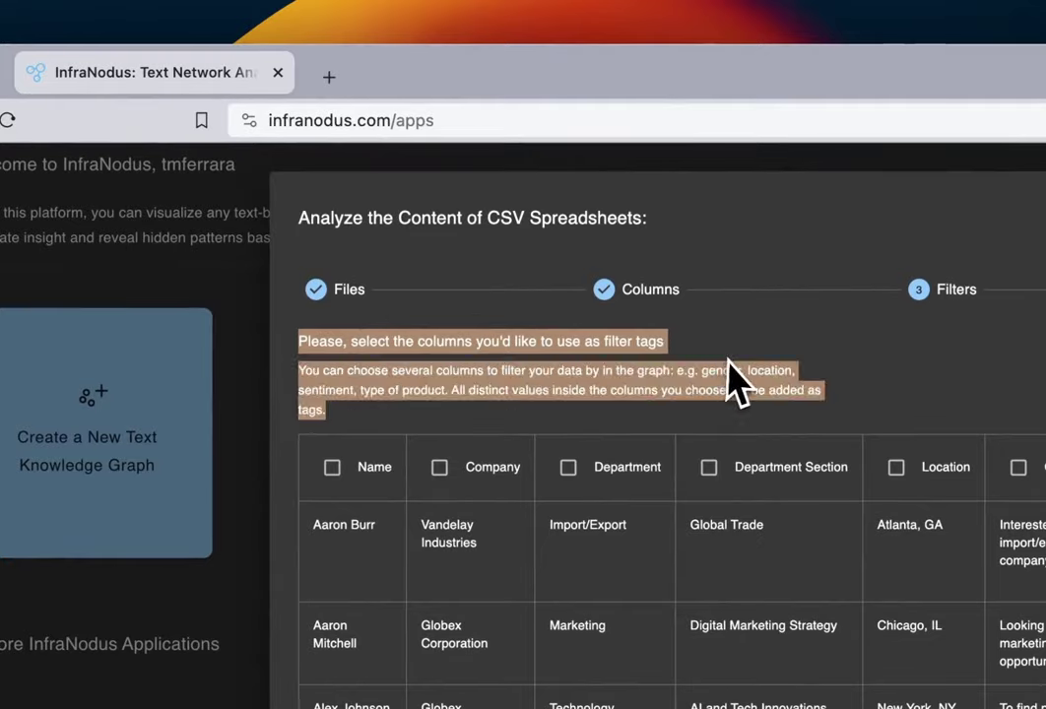
{"action": "left_click_drag", "start_coordinate": [734, 380], "coordinate": [751, 352]}
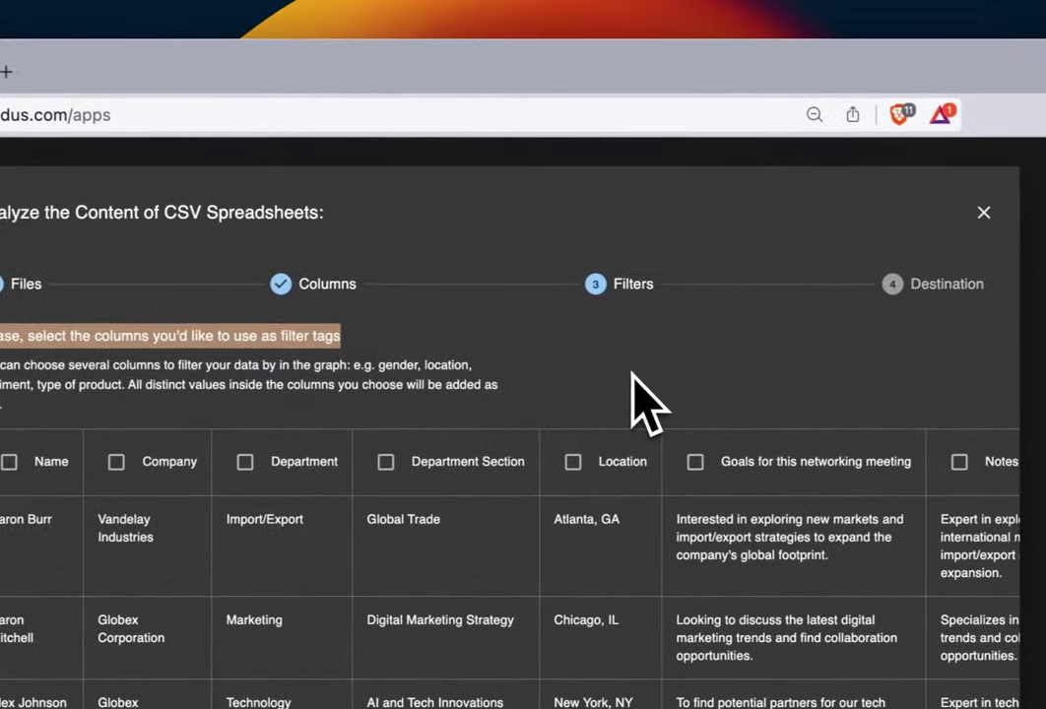
{"action": "left_click", "coordinate": [631, 374]}
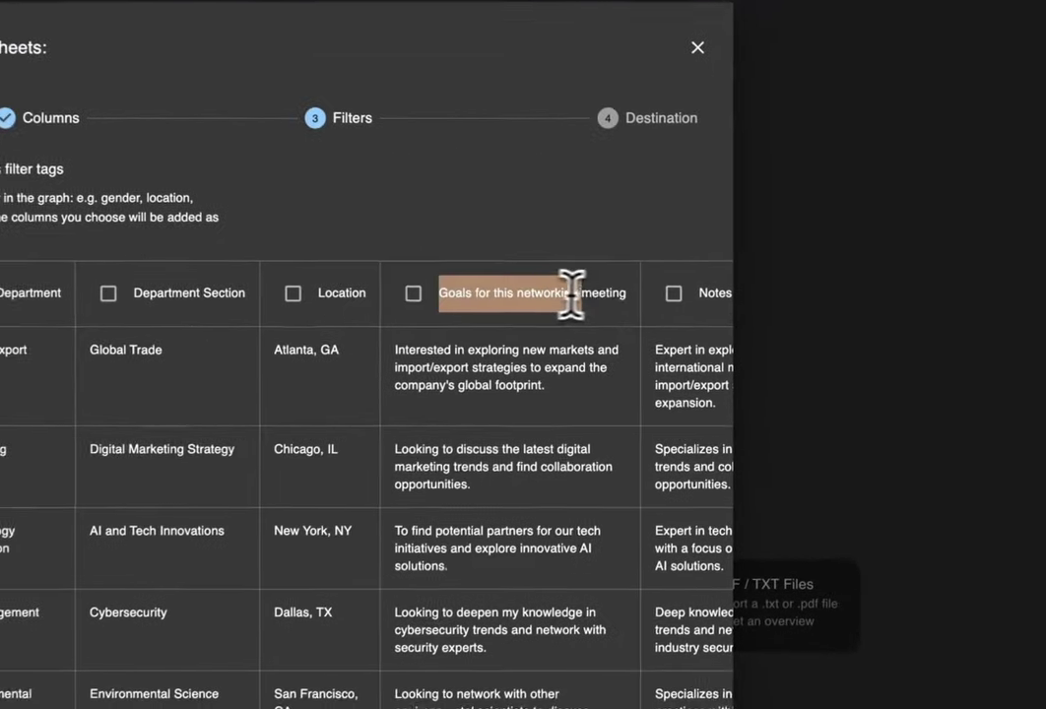
{"action": "left_click_drag", "start_coordinate": [571, 294], "coordinate": [630, 320]}
{"action": "left_click", "coordinate": [586, 293]}
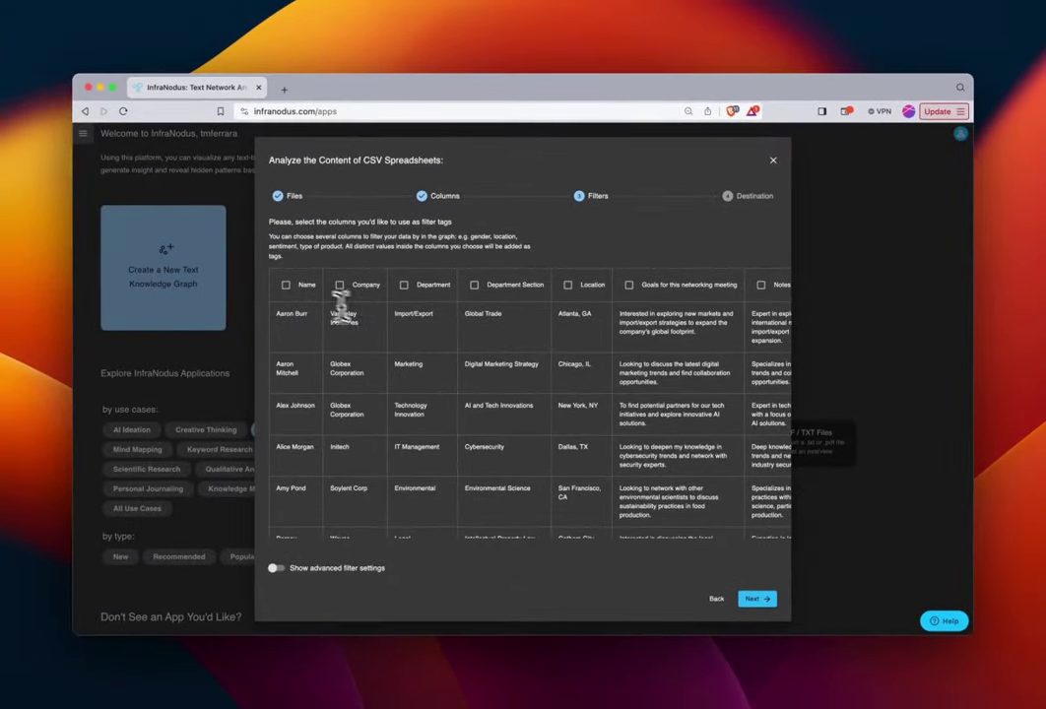
Step: Tick Name, Company, Session Attending and Previously Attended as filter tag columns
{"action": "left_click", "coordinate": [286, 284]}
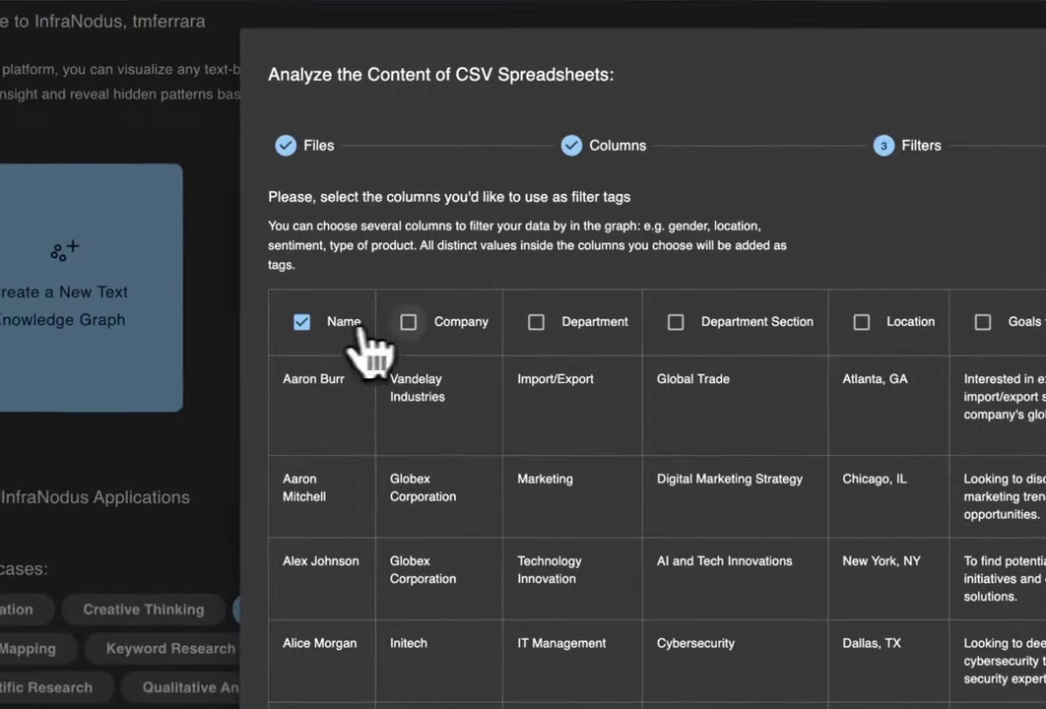
{"action": "left_click", "coordinate": [338, 285]}
{"action": "scroll", "coordinate": [689, 404], "scroll_direction": "right", "scroll_amount": 10}
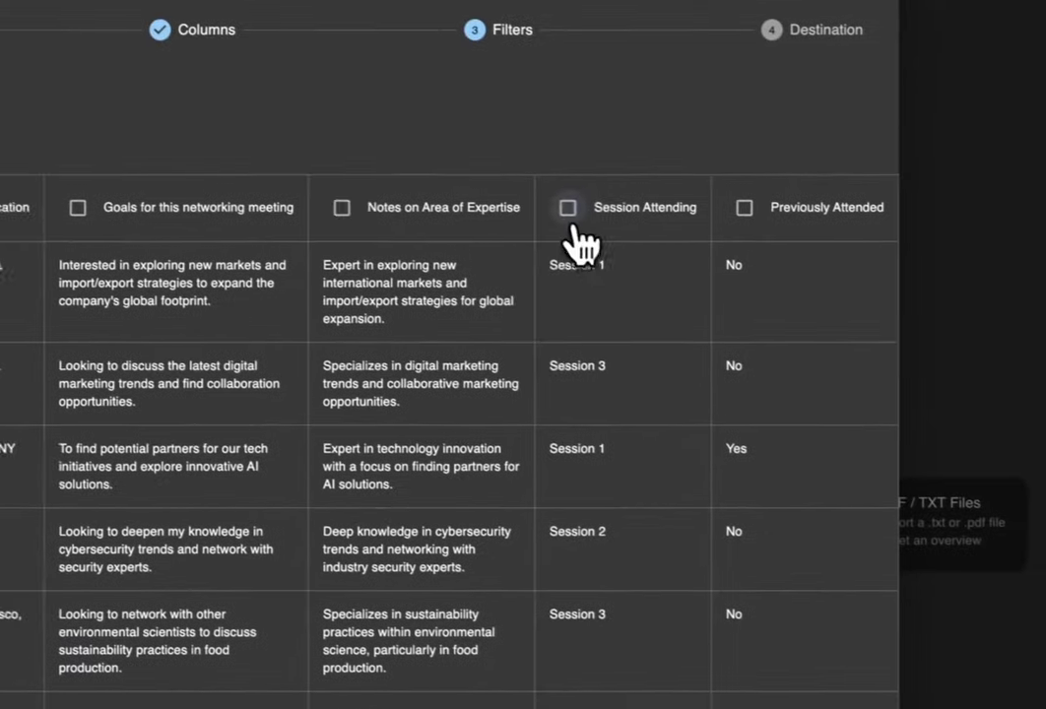
{"action": "left_click", "coordinate": [568, 209]}
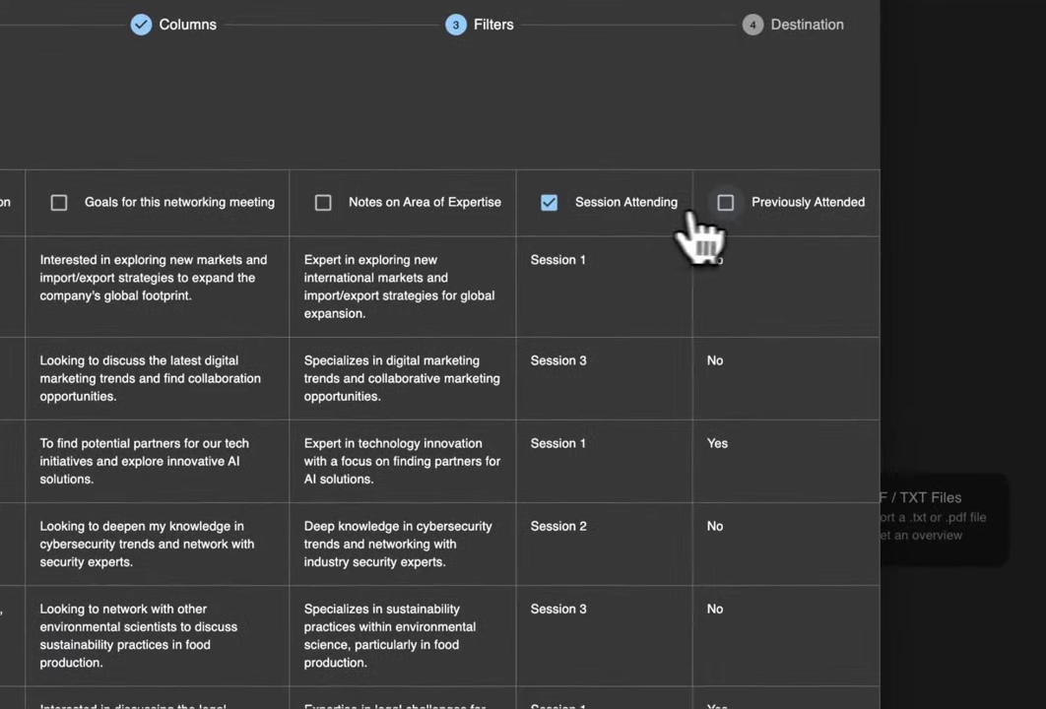
{"action": "left_click", "coordinate": [743, 208]}
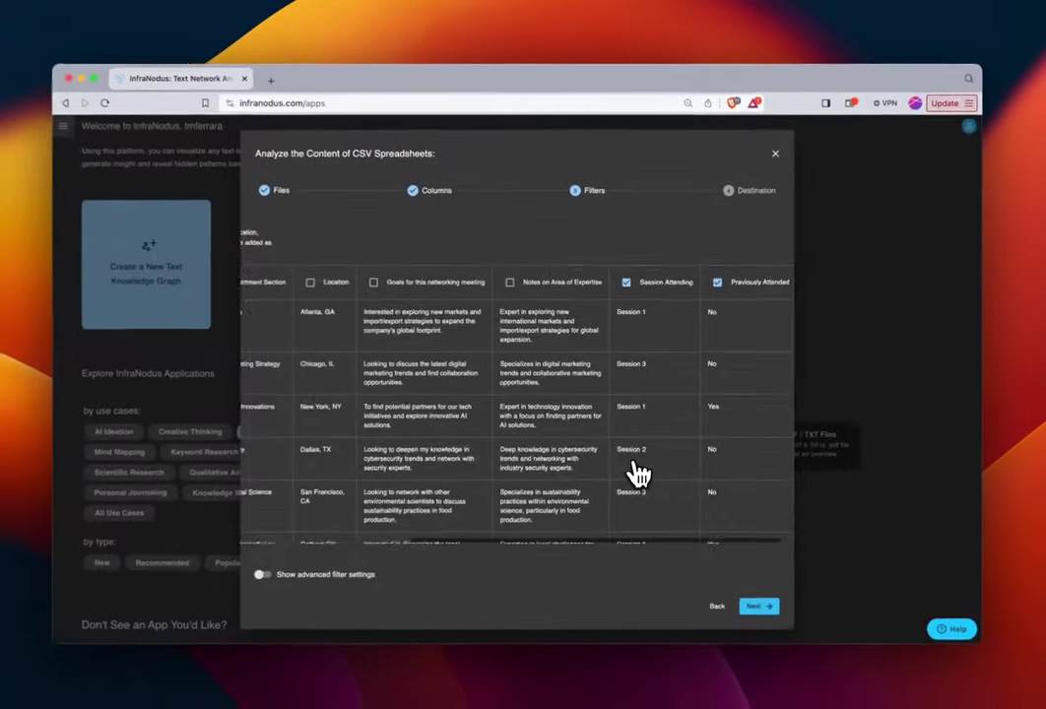
{"action": "scroll", "coordinate": [620, 504], "scroll_direction": "left", "scroll_amount": 10}
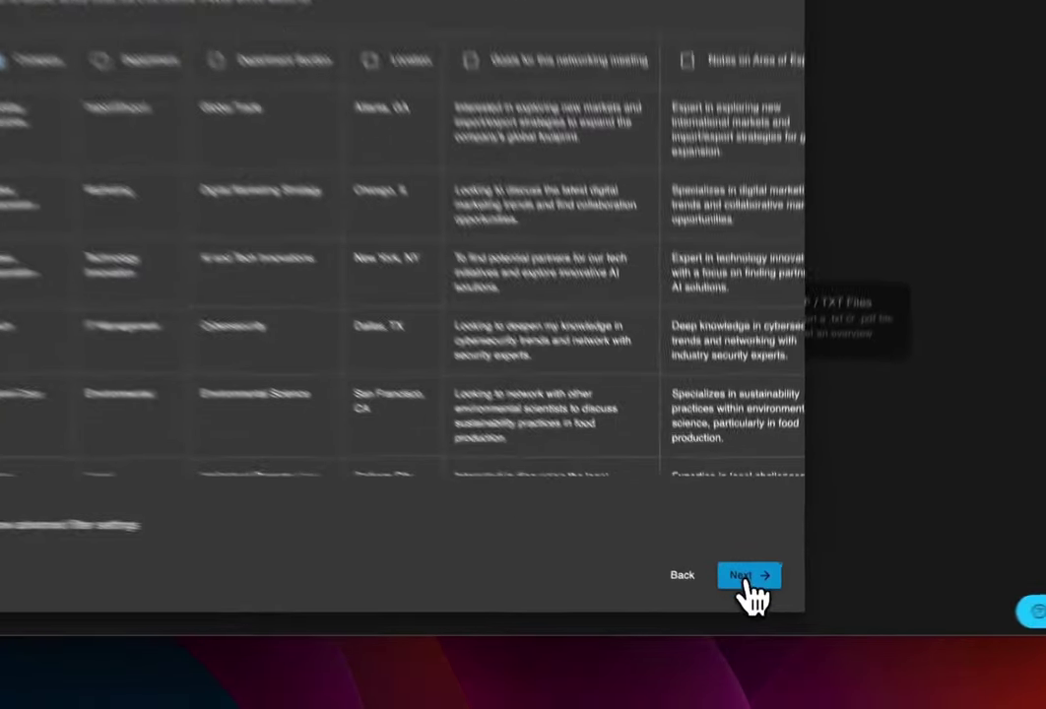
Step: Replace the default context with networkinggoals1 and import the spreadsheet
{"action": "left_click", "coordinate": [753, 598]}
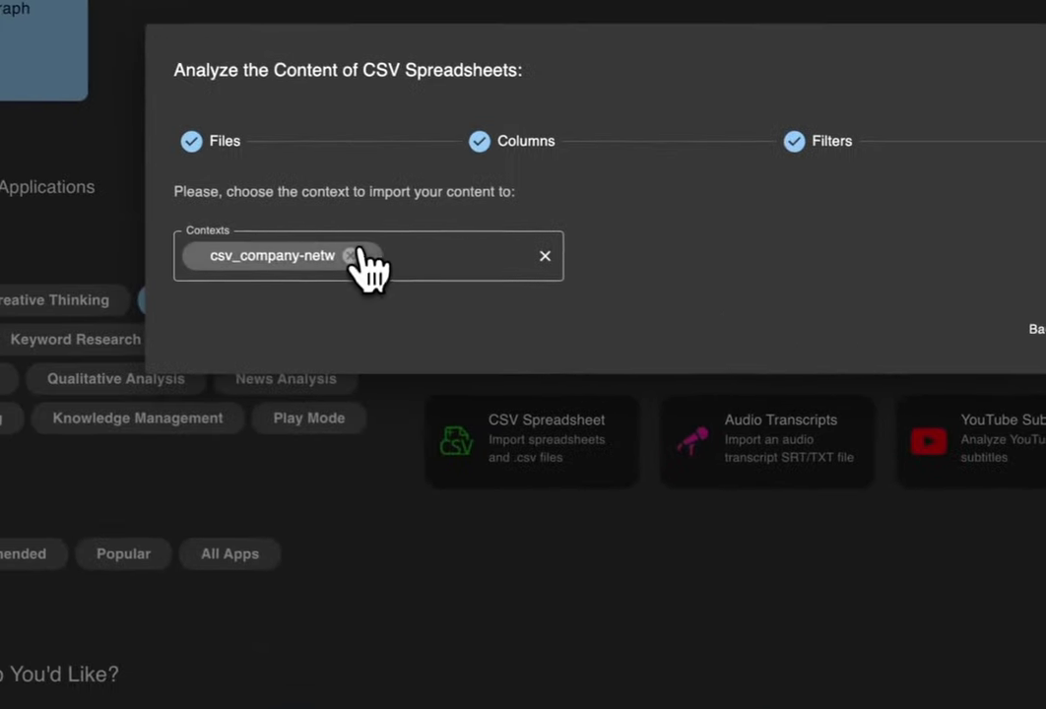
{"action": "left_click", "coordinate": [258, 238]}
{"action": "type", "text": "networkinggoals1"}
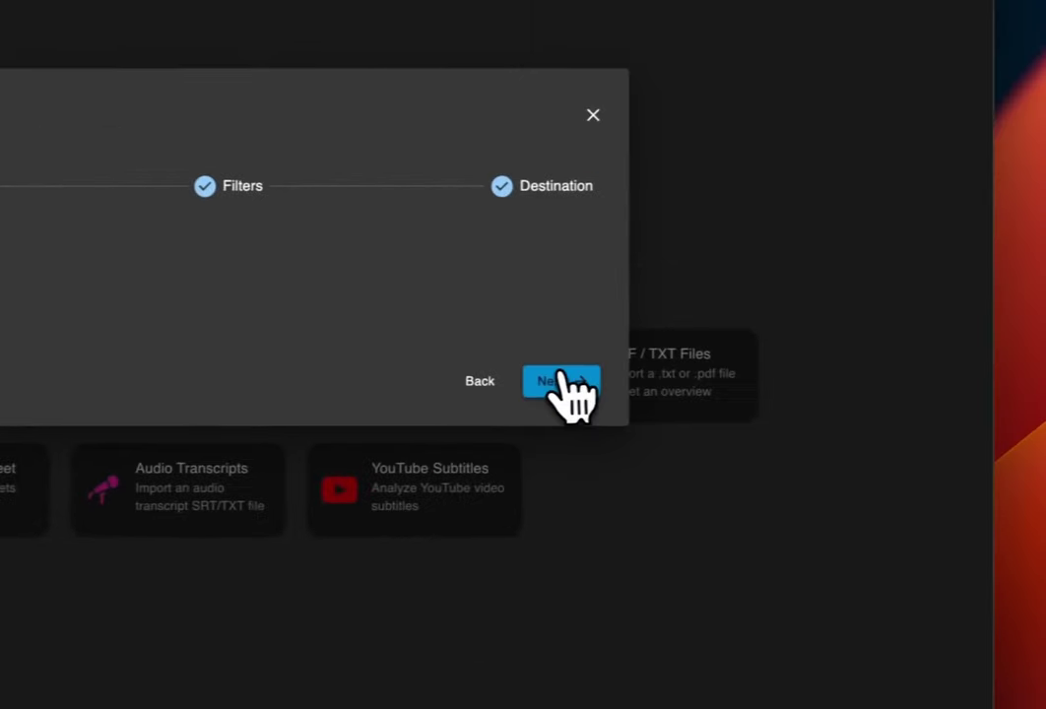
{"action": "left_click", "coordinate": [742, 368]}
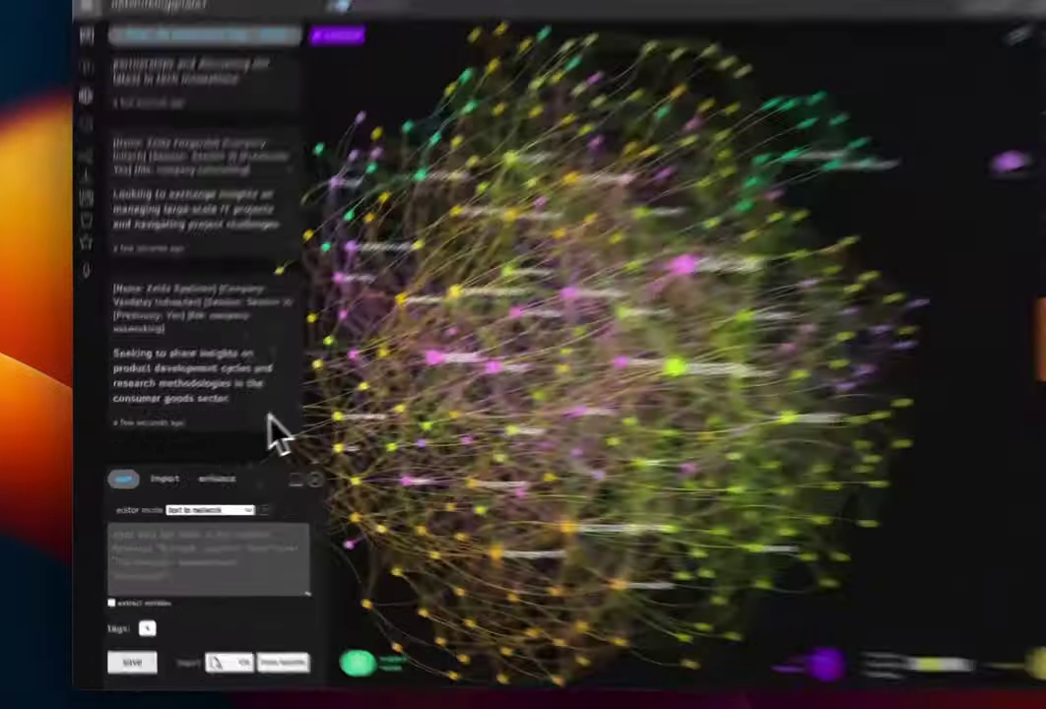
Step: Select the last attendee's consumer-goods product development statement and review its text and tags
{"action": "left_click", "coordinate": [269, 414]}
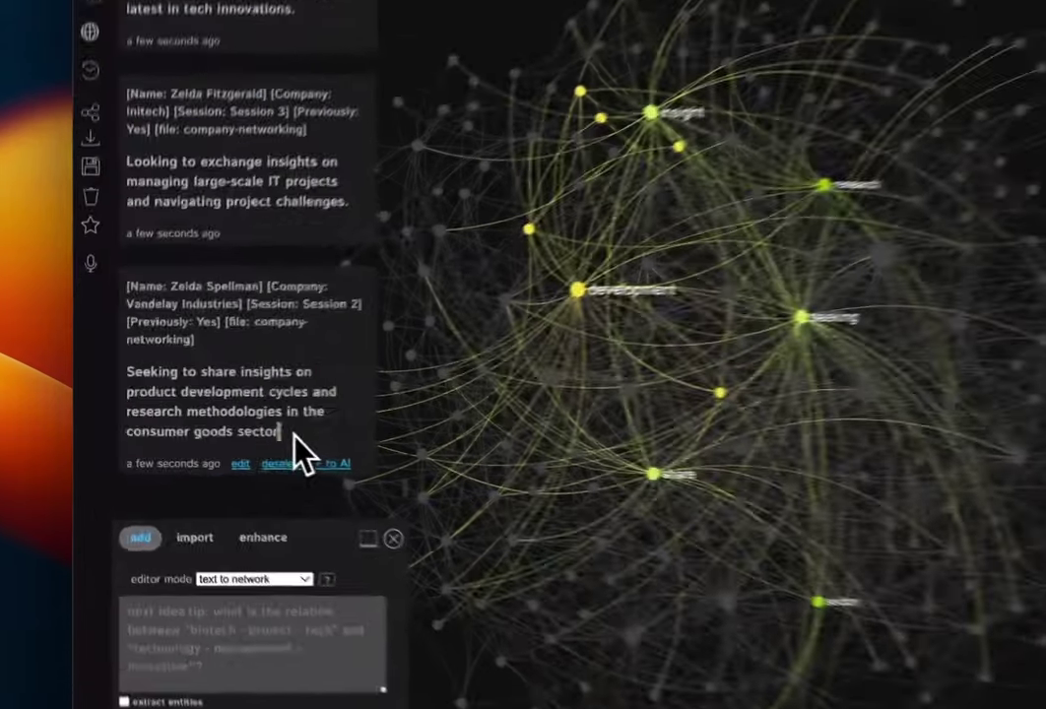
{"action": "left_click_drag", "start_coordinate": [183, 422], "coordinate": [143, 366]}
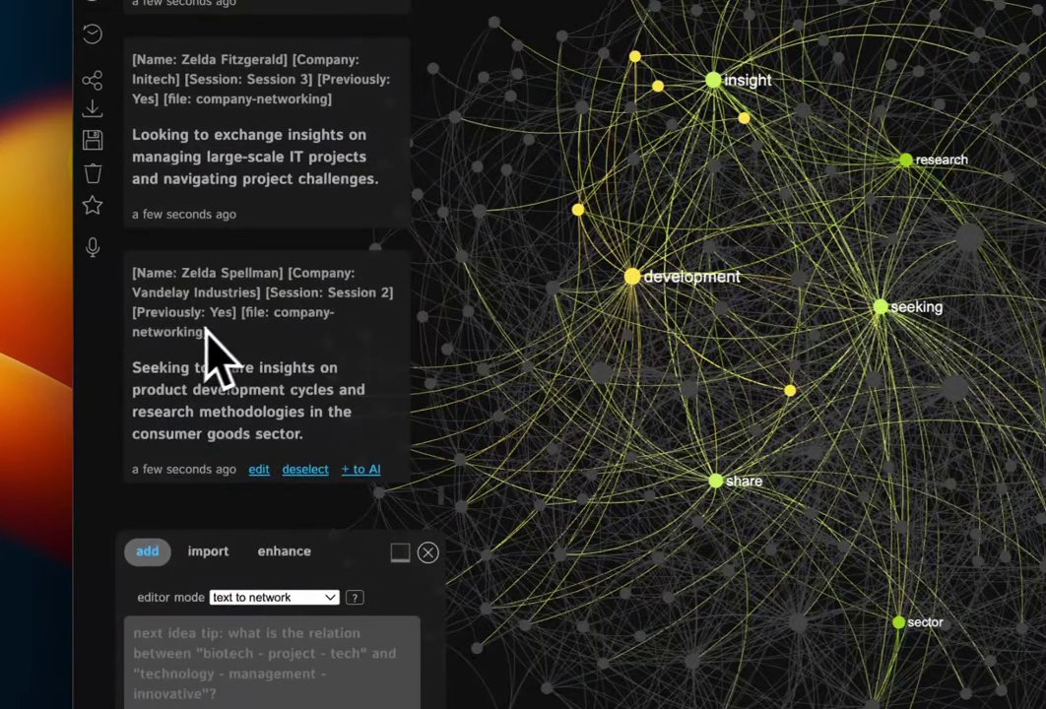
{"action": "left_click_drag", "start_coordinate": [215, 327], "coordinate": [140, 301]}
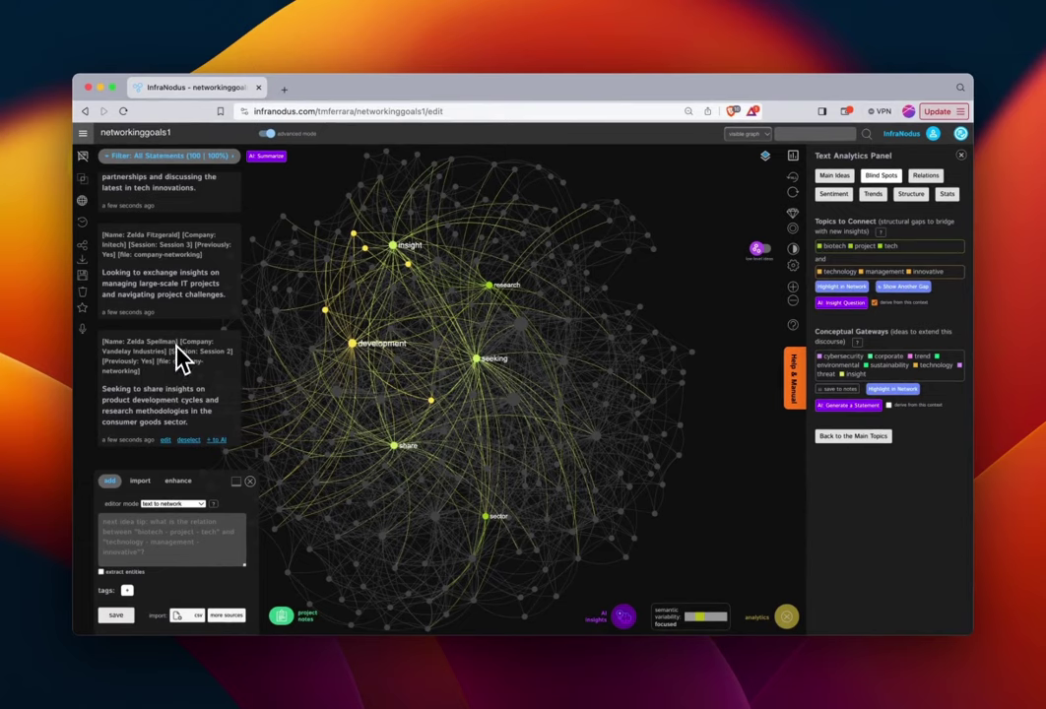
{"action": "scroll", "coordinate": [180, 359], "scroll_direction": "up", "scroll_amount": 10}
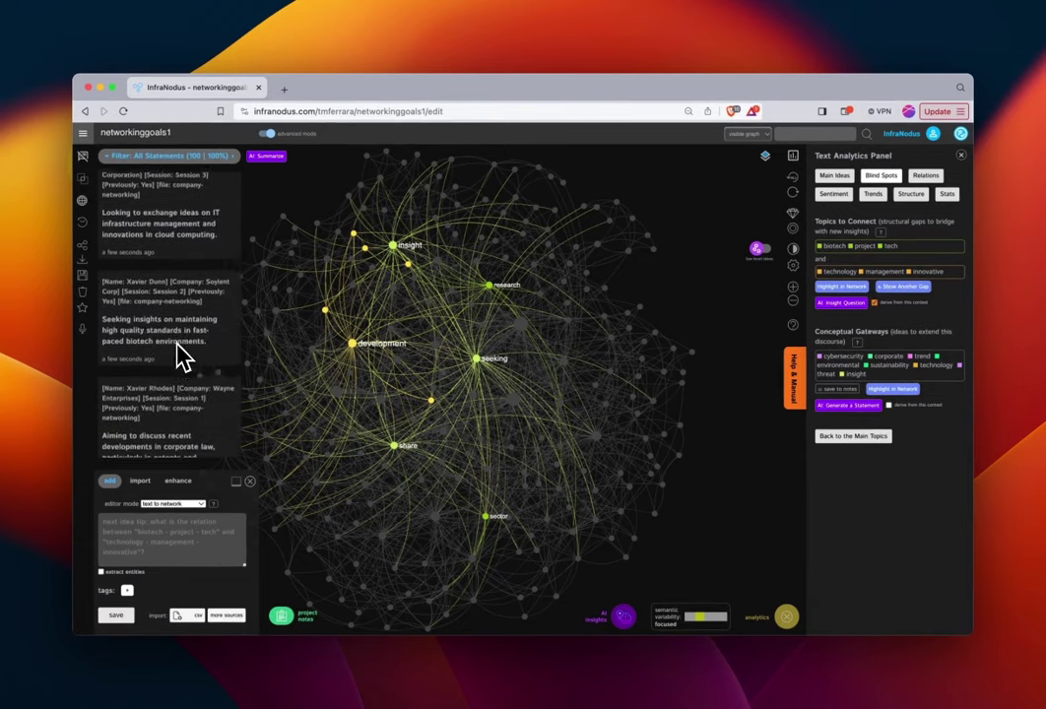
{"action": "scroll", "coordinate": [182, 356], "scroll_direction": "down", "scroll_amount": 10}
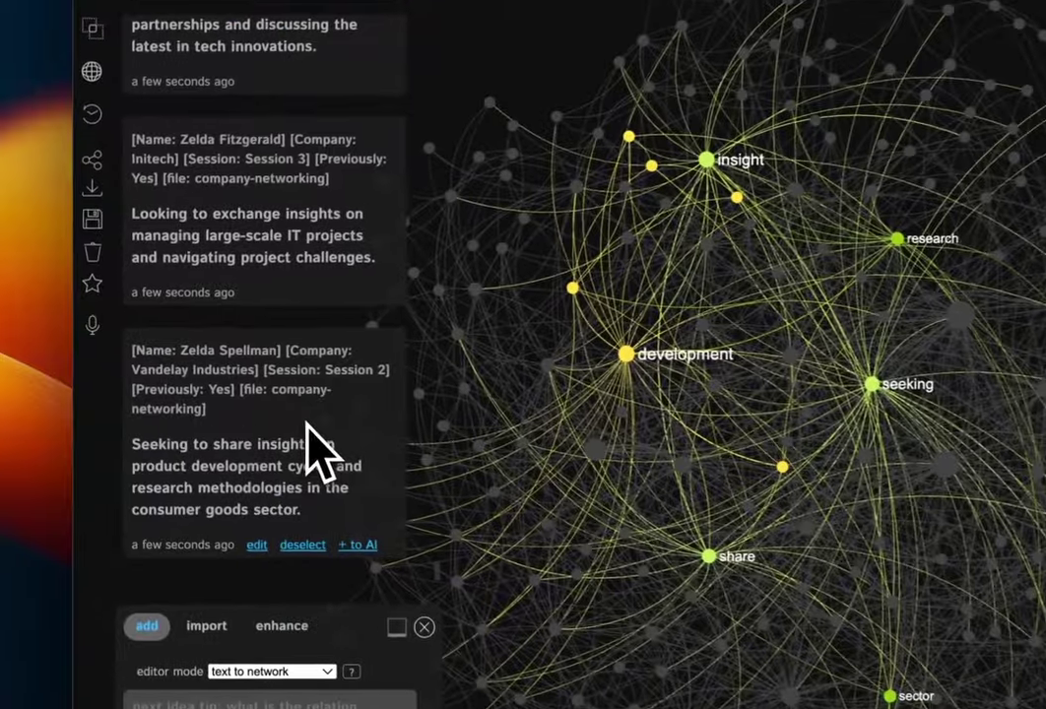
Step: Filter the graph to [Previously: Yes], then [Session: Session 2], then Show All (100)
{"action": "scroll", "coordinate": [332, 304], "scroll_direction": "up", "scroll_amount": 5}
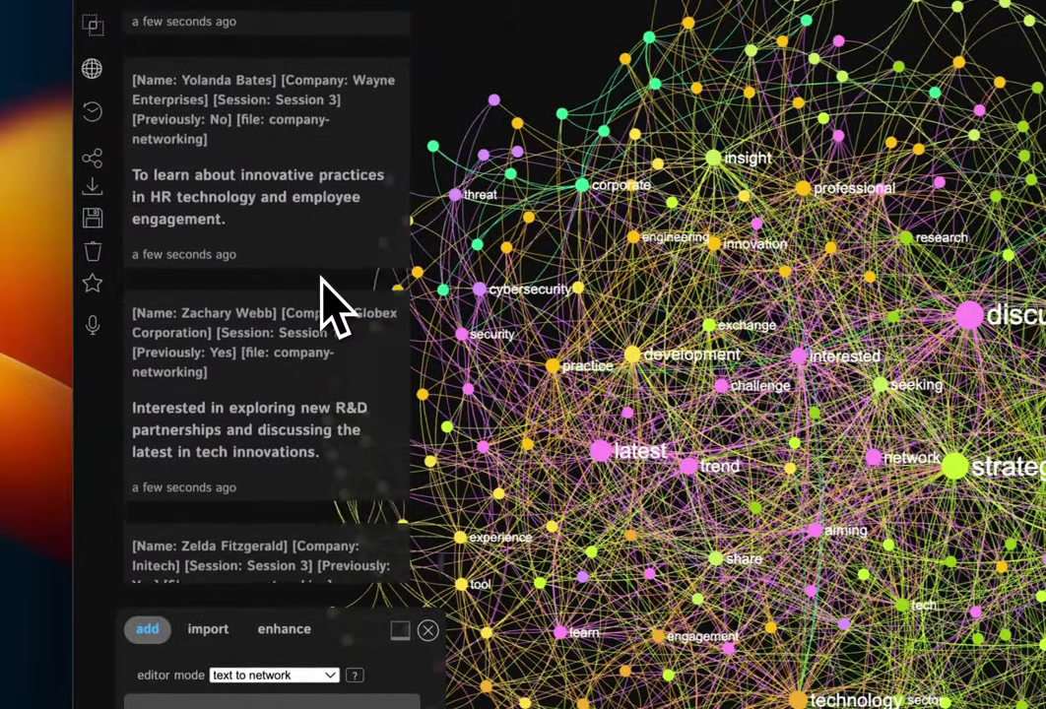
{"action": "scroll", "coordinate": [329, 303], "scroll_direction": "down", "scroll_amount": 3}
{"action": "left_click", "coordinate": [206, 160]}
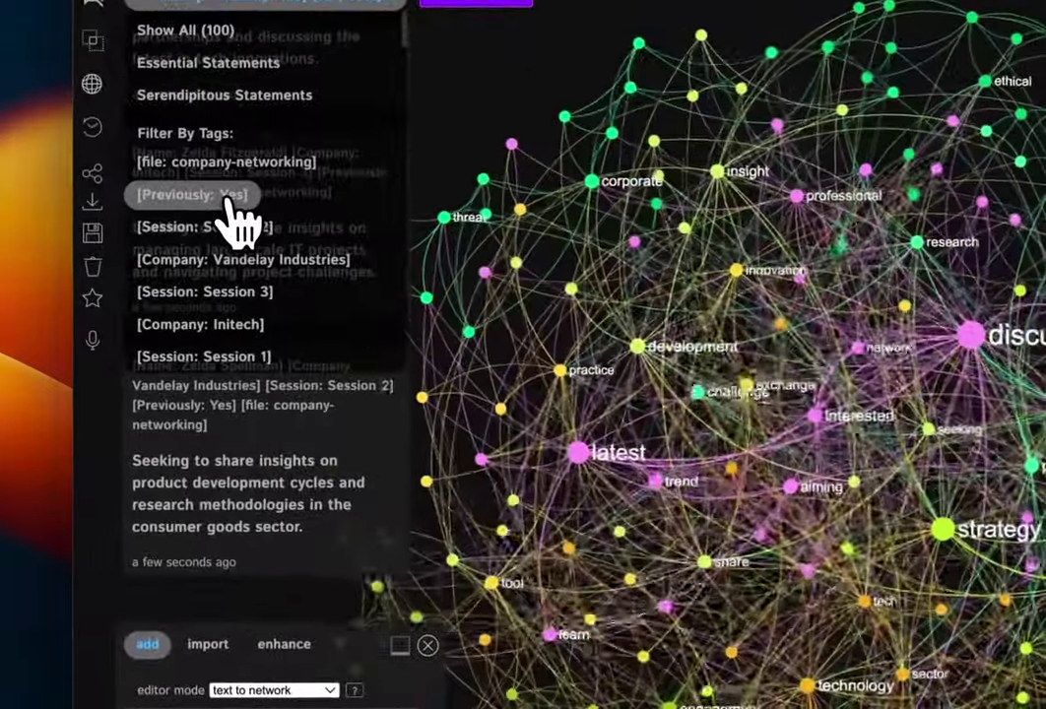
{"action": "left_click", "coordinate": [228, 207]}
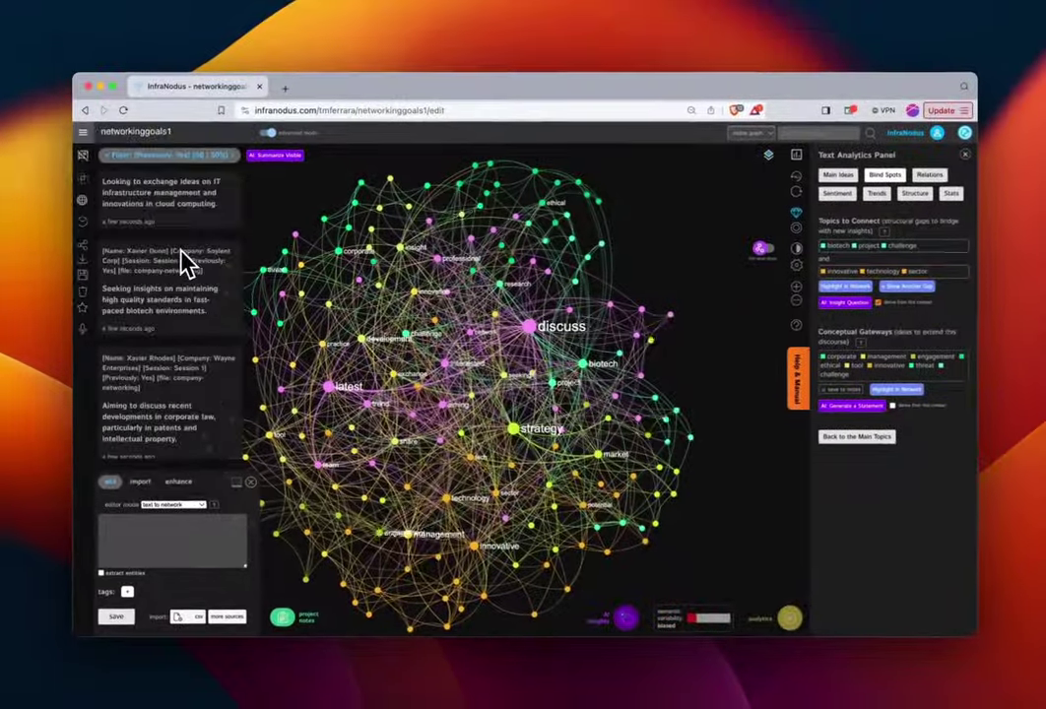
{"action": "scroll", "coordinate": [185, 262], "scroll_direction": "down", "scroll_amount": 3}
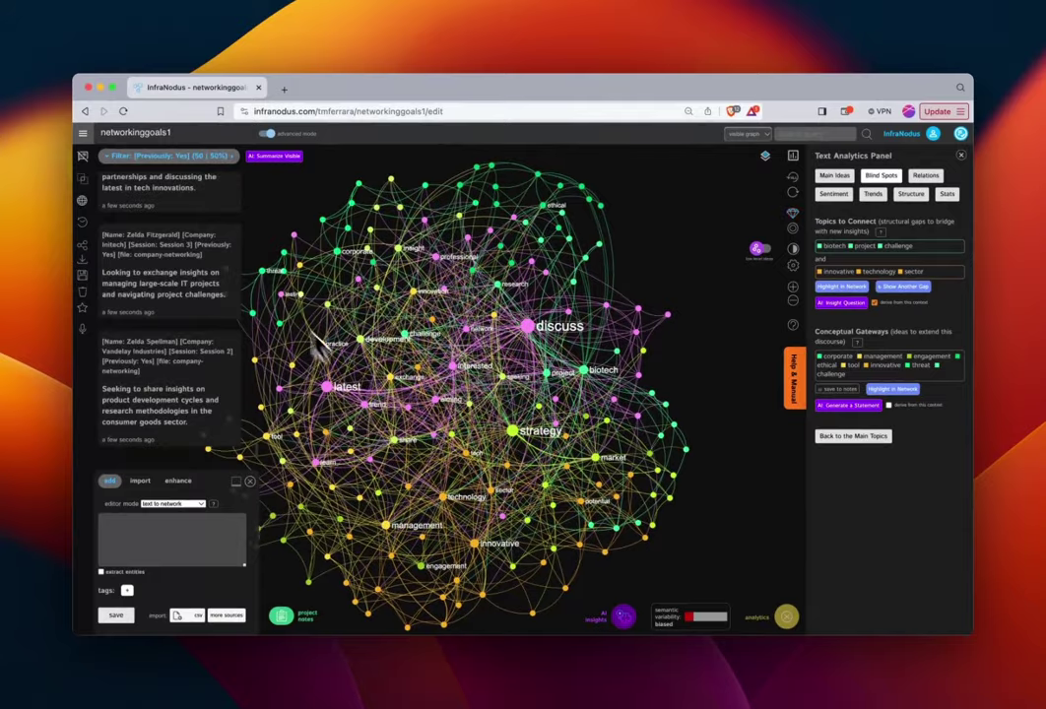
{"action": "left_click", "coordinate": [168, 156]}
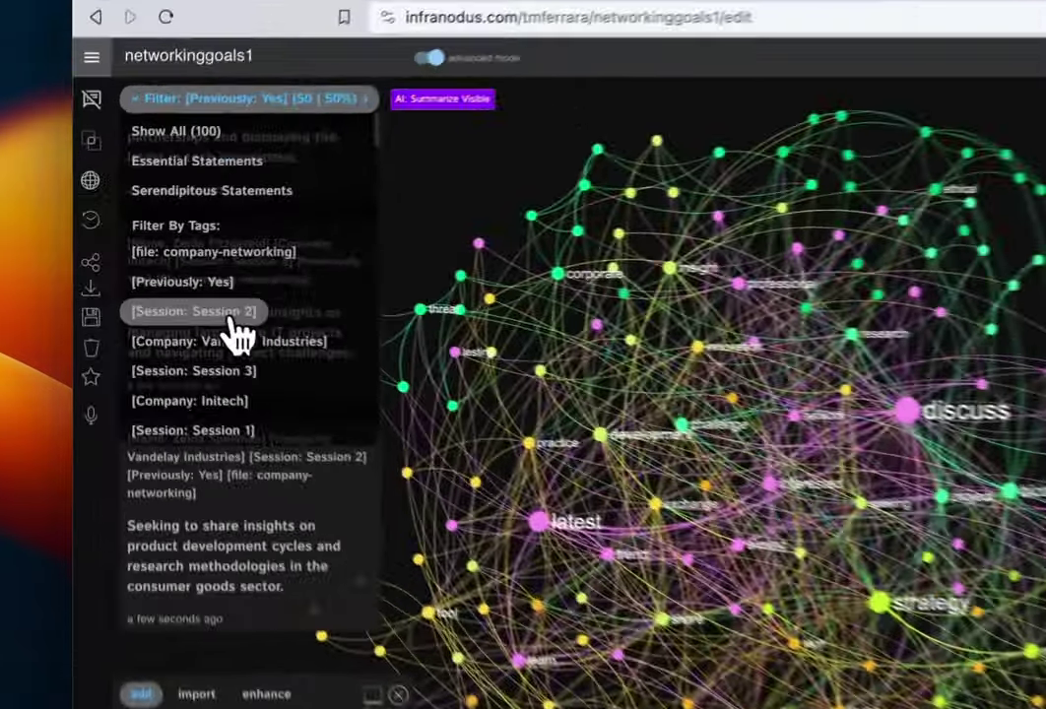
{"action": "left_click", "coordinate": [152, 272]}
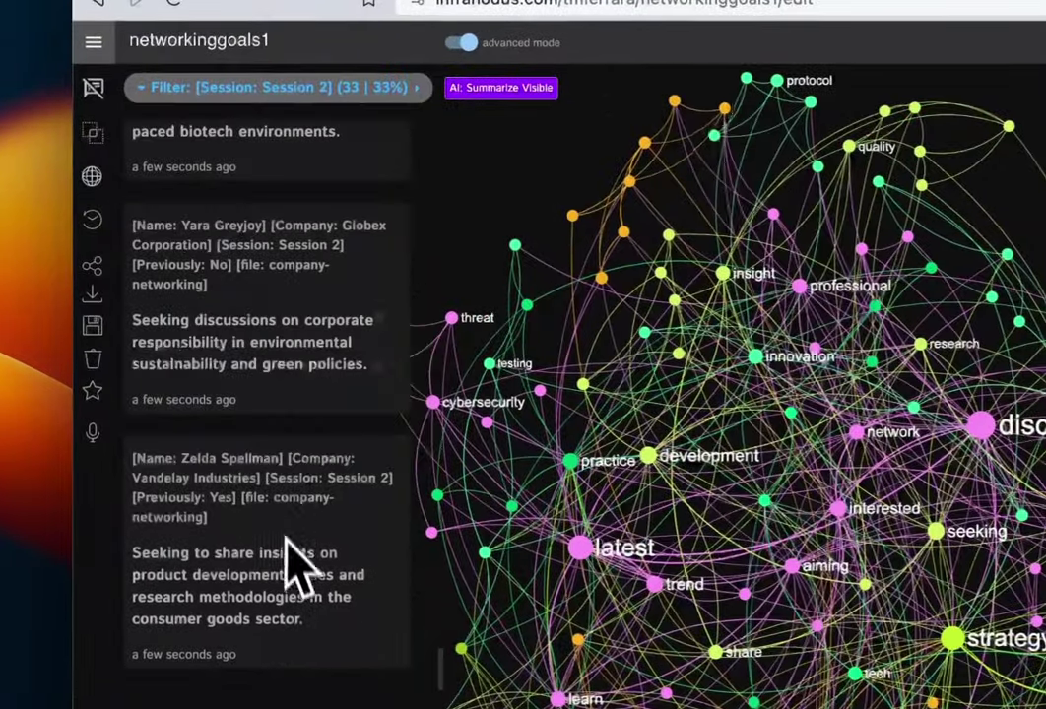
{"action": "mouse_move", "coordinate": [226, 87]}
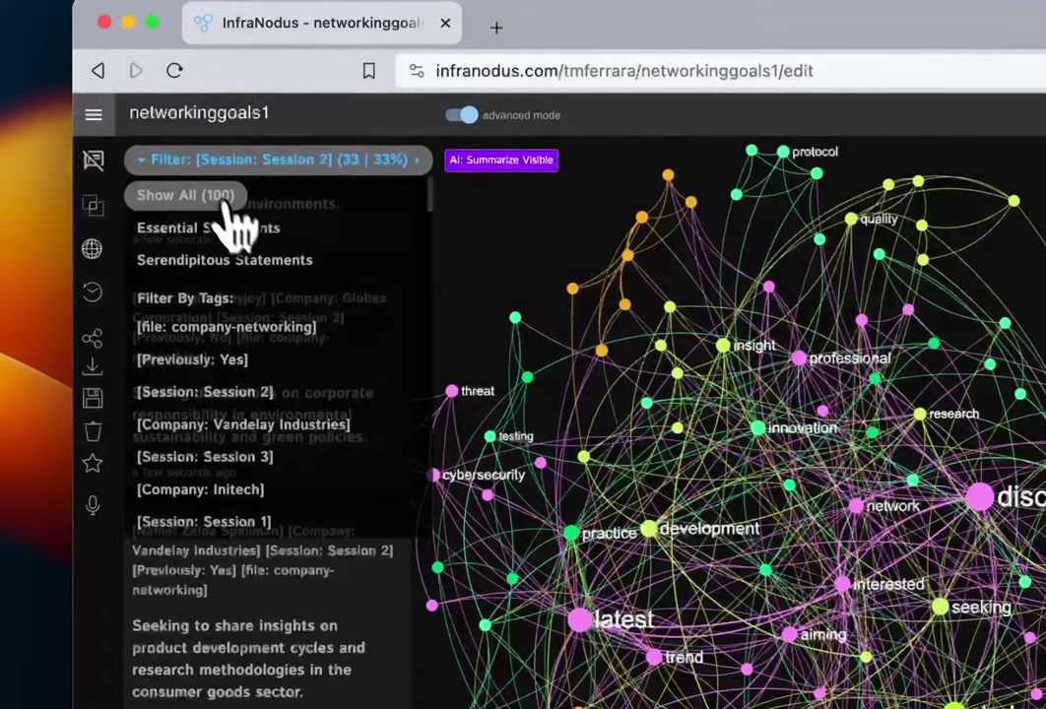
{"action": "left_click", "coordinate": [224, 200]}
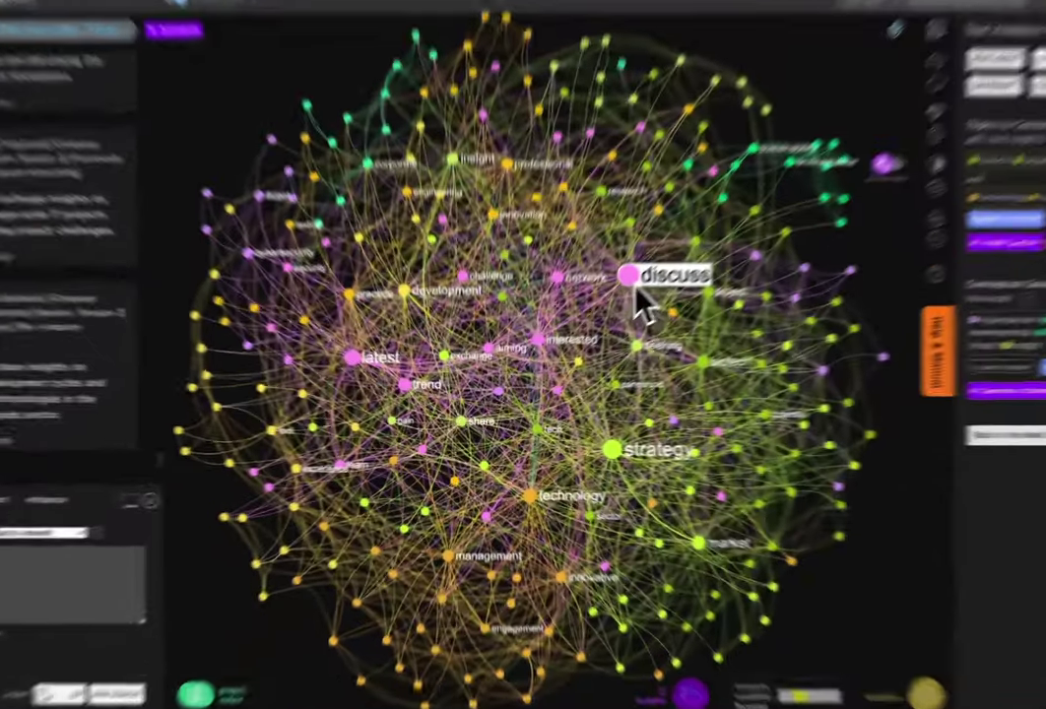
{"action": "left_click", "coordinate": [588, 337]}
{"action": "left_click", "coordinate": [667, 465]}
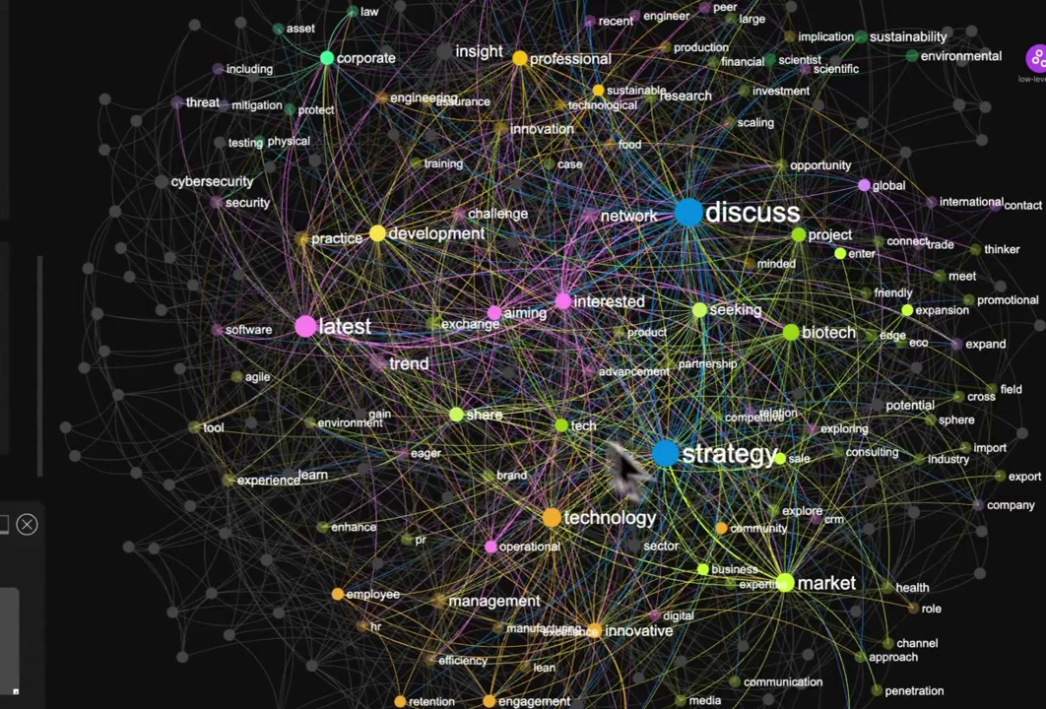
{"action": "left_click", "coordinate": [305, 327]}
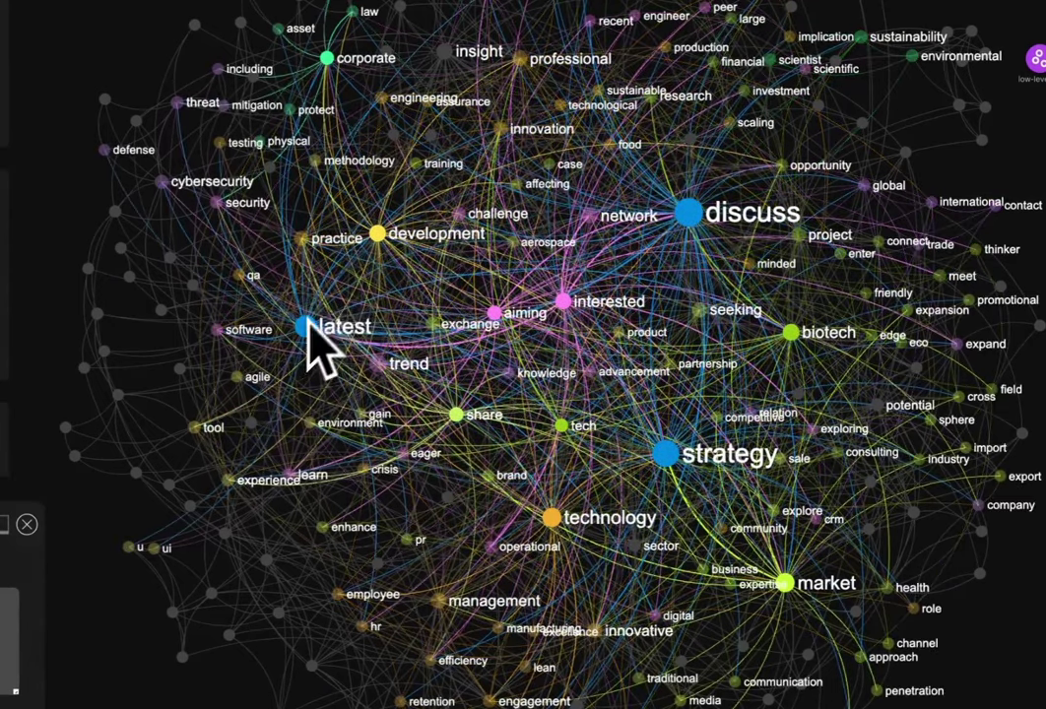
{"action": "left_click", "coordinate": [377, 234]}
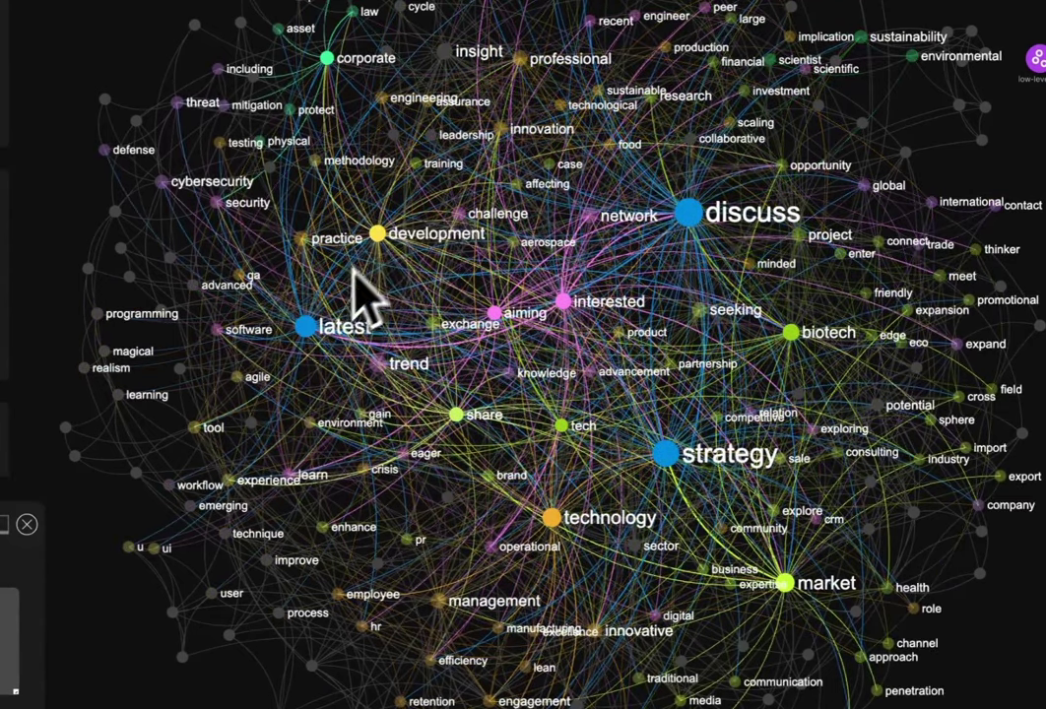
{"action": "left_click", "coordinate": [668, 458]}
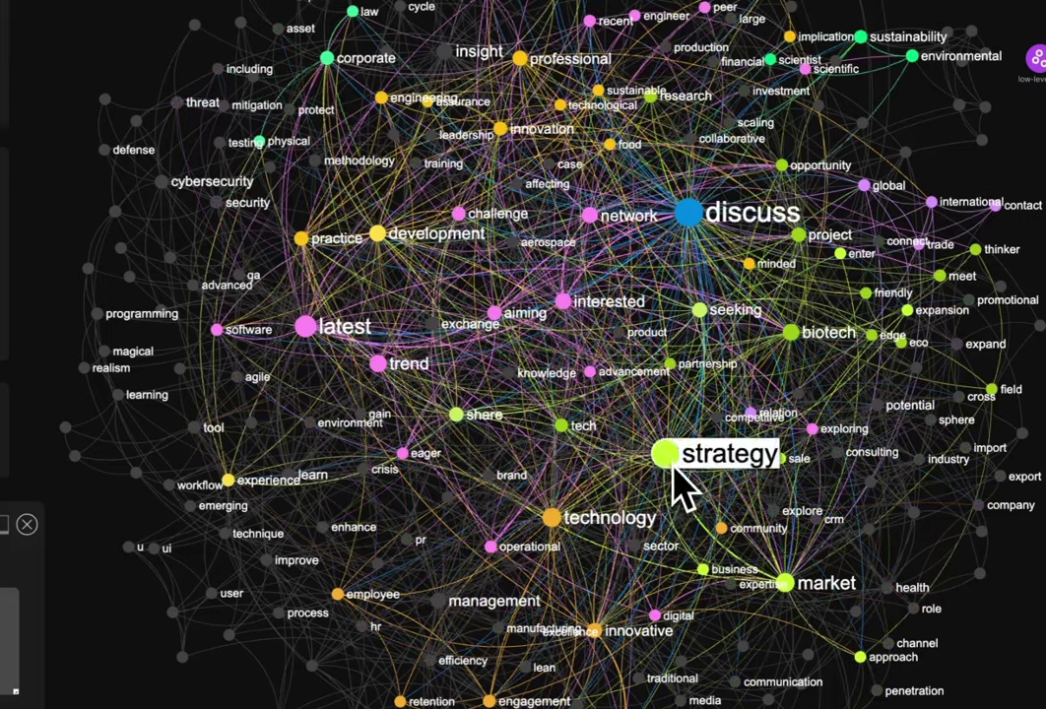
{"action": "left_click", "coordinate": [689, 217]}
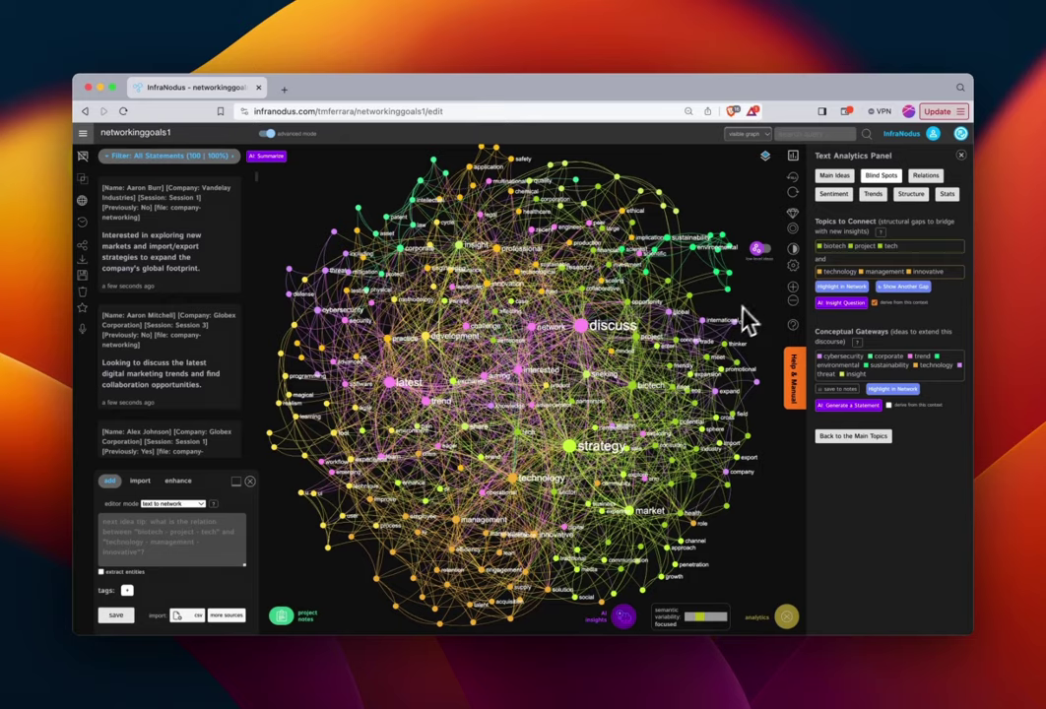
Step: Show the Main Topics panel, expanding it to all topics and collapsing back to four
{"action": "left_click", "coordinate": [837, 180]}
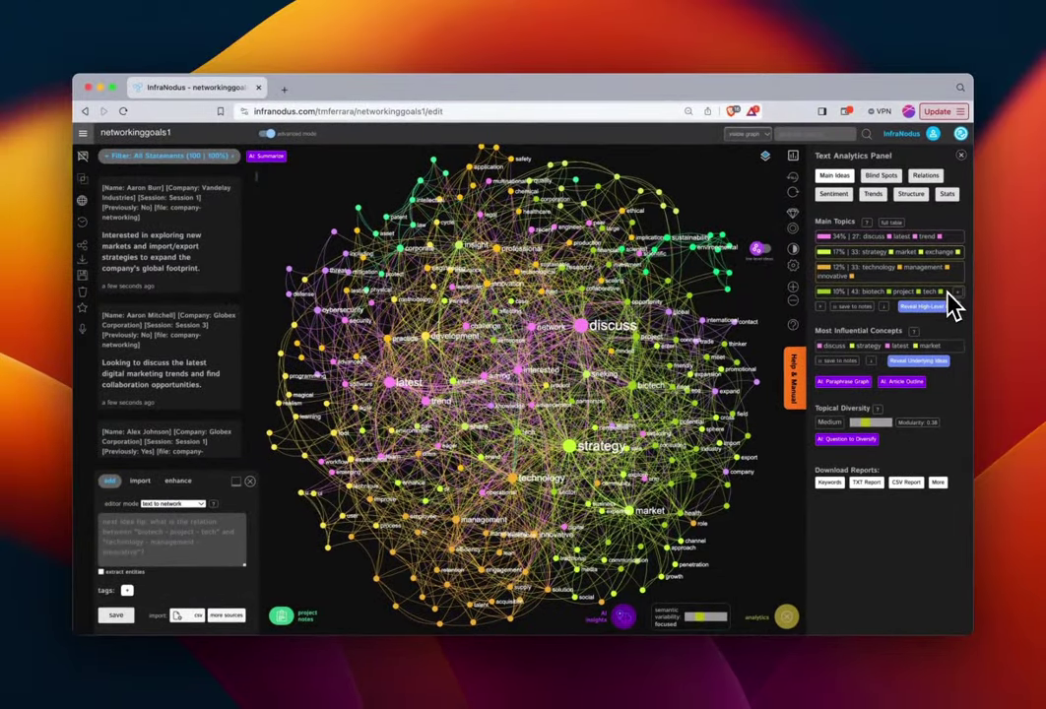
{"action": "left_click", "coordinate": [820, 306]}
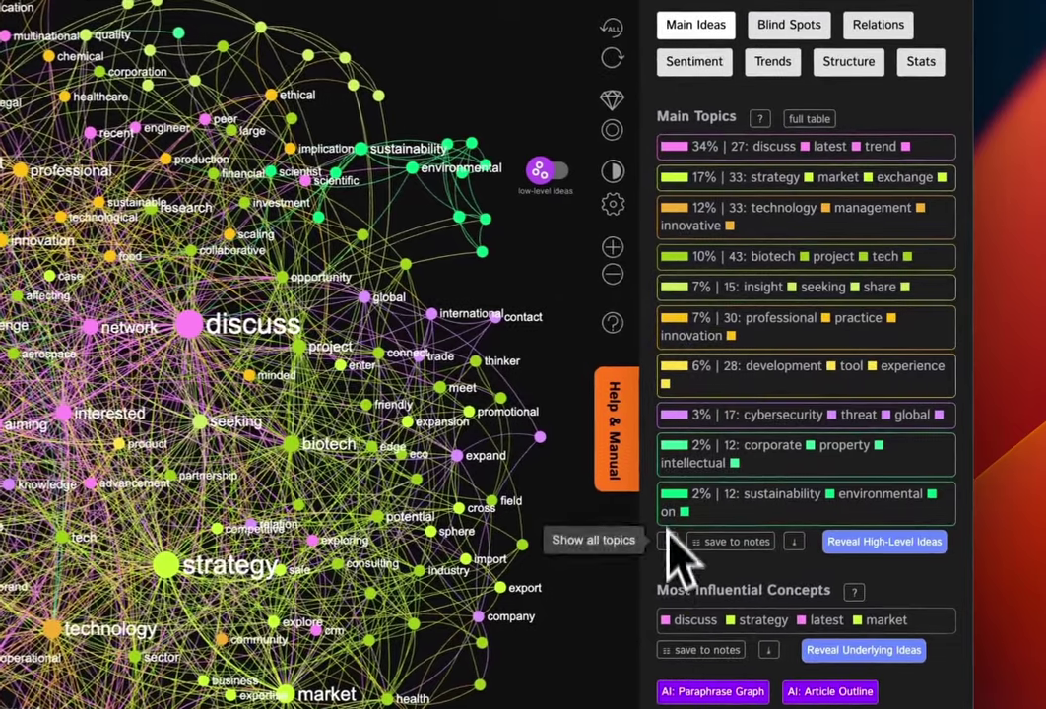
{"action": "left_click", "coordinate": [667, 542]}
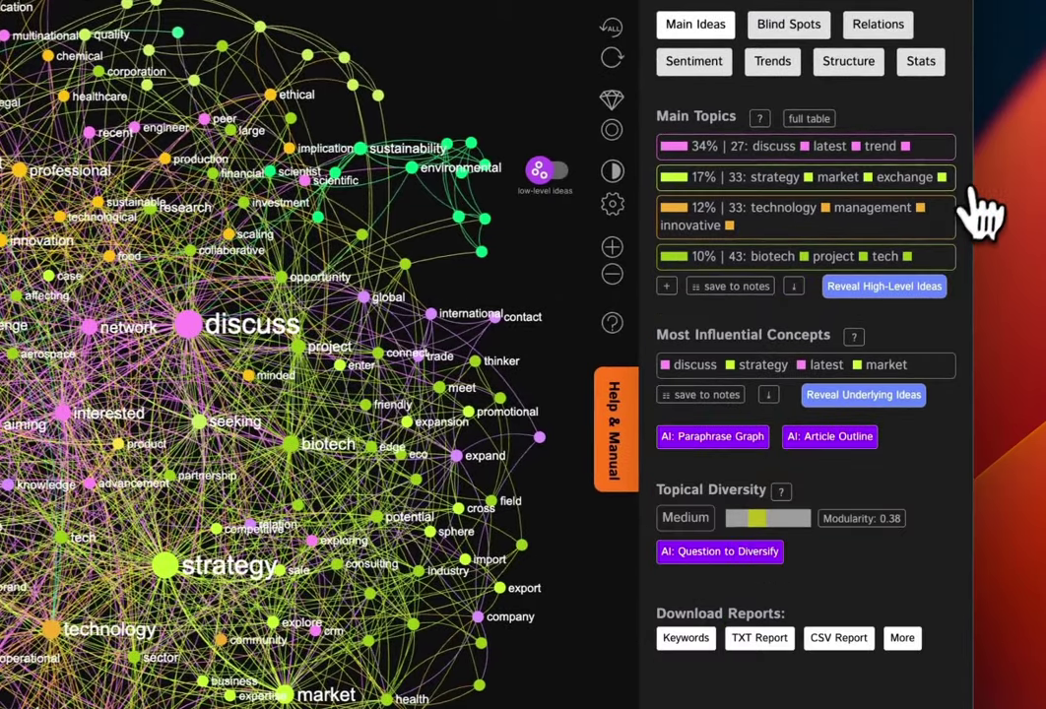
Step: Filter the graph to the discuss topic, then strategy–market–exchange, then clear the filter
{"action": "left_click", "coordinate": [943, 147]}
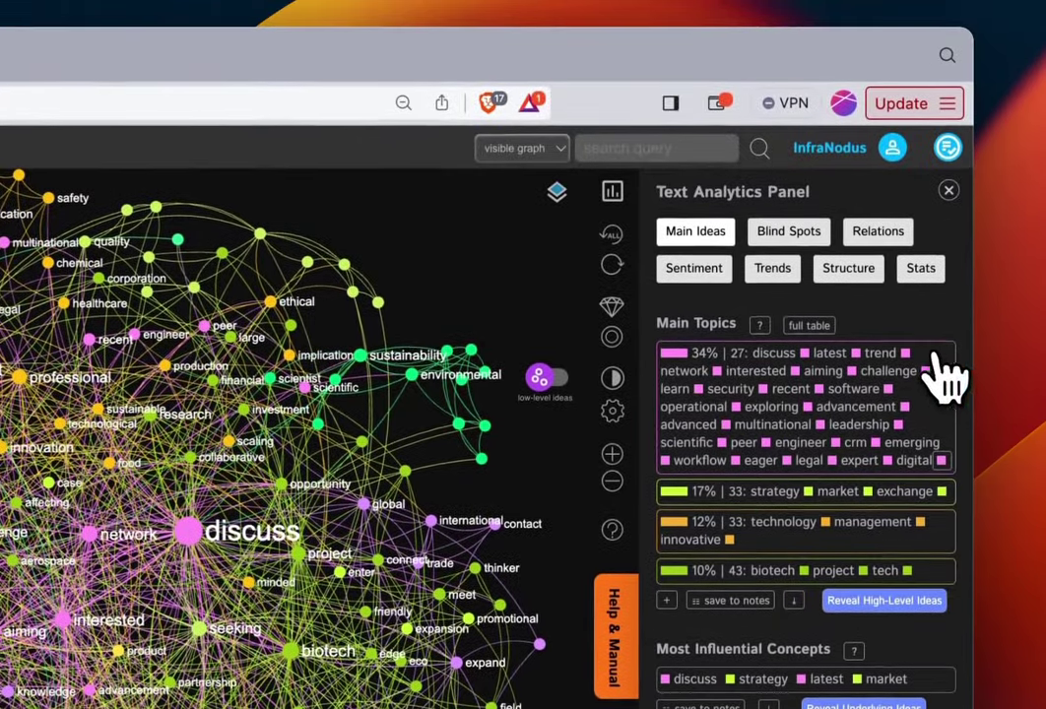
{"action": "left_click", "coordinate": [940, 341]}
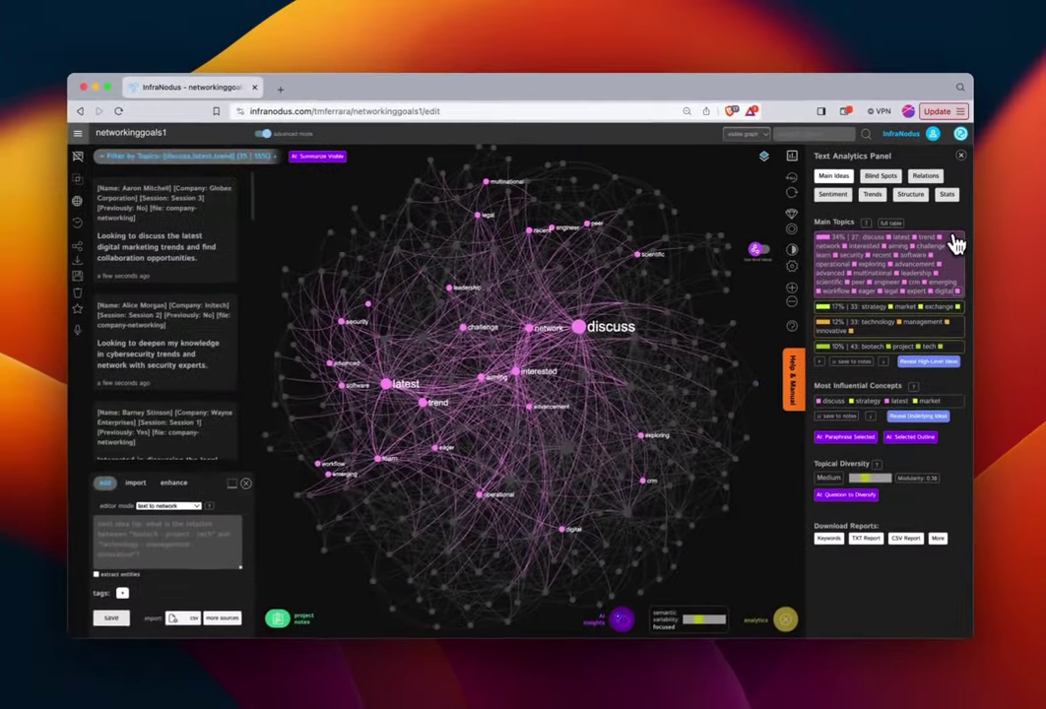
{"action": "left_click", "coordinate": [935, 359]}
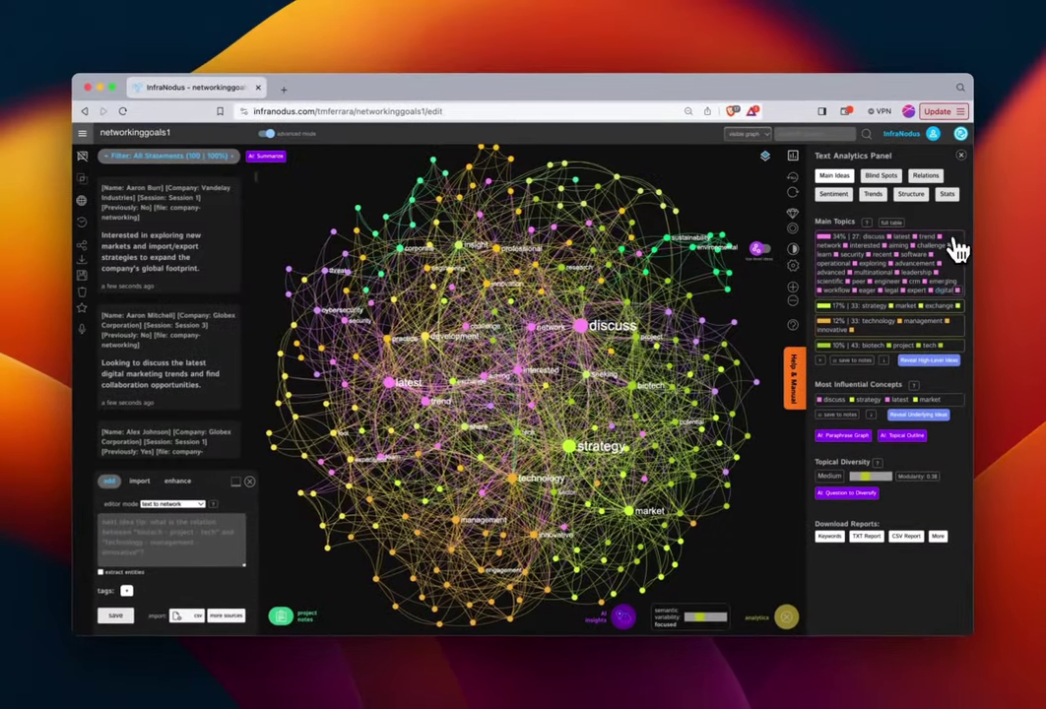
{"action": "left_click", "coordinate": [951, 309]}
{"action": "left_click", "coordinate": [953, 312]}
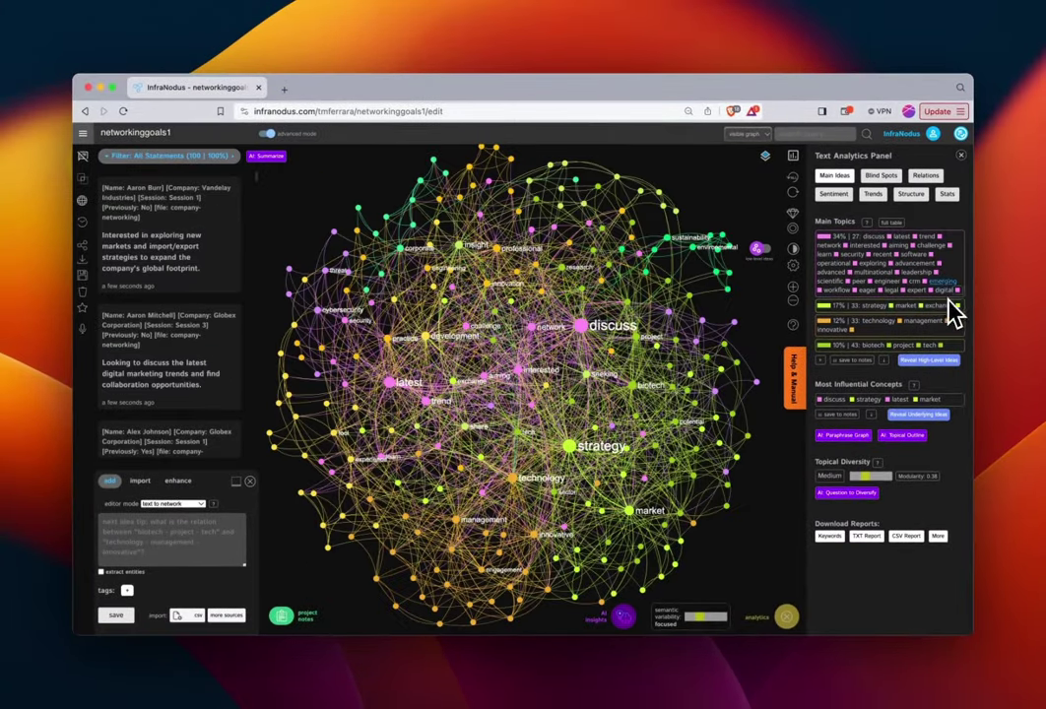
Step: Reveal high-level ideas: Technology Advancement, Marketing Expansion, Organizational Efficiency, Biotech Collaboration
{"action": "left_click", "coordinate": [930, 359]}
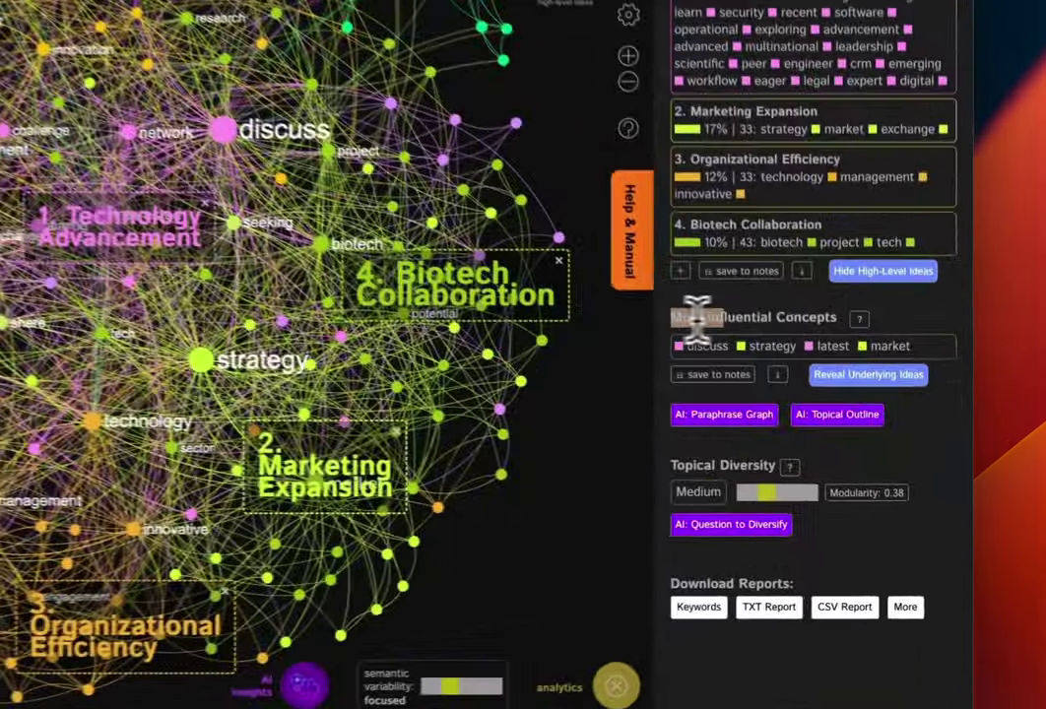
{"action": "left_click_drag", "start_coordinate": [823, 423], "coordinate": [902, 421]}
{"action": "left_click", "coordinate": [830, 302]}
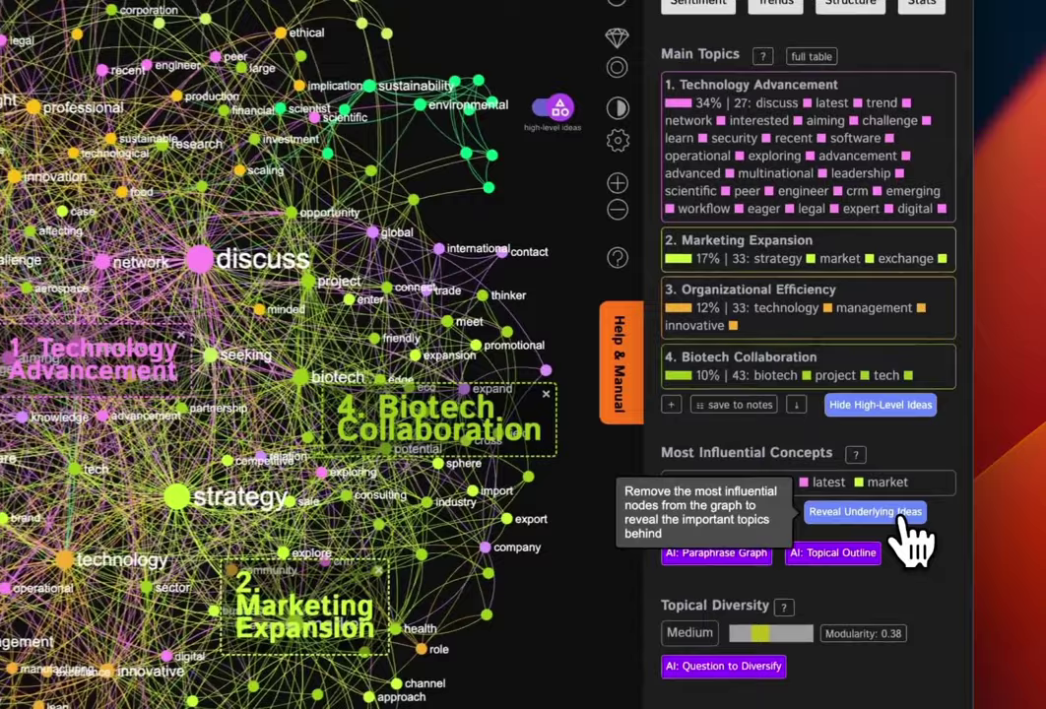
Step: Apply Reveal Underlying Ideas twice, surfacing topics like Professional Development and Employee Engagement
{"action": "left_click", "coordinate": [899, 520]}
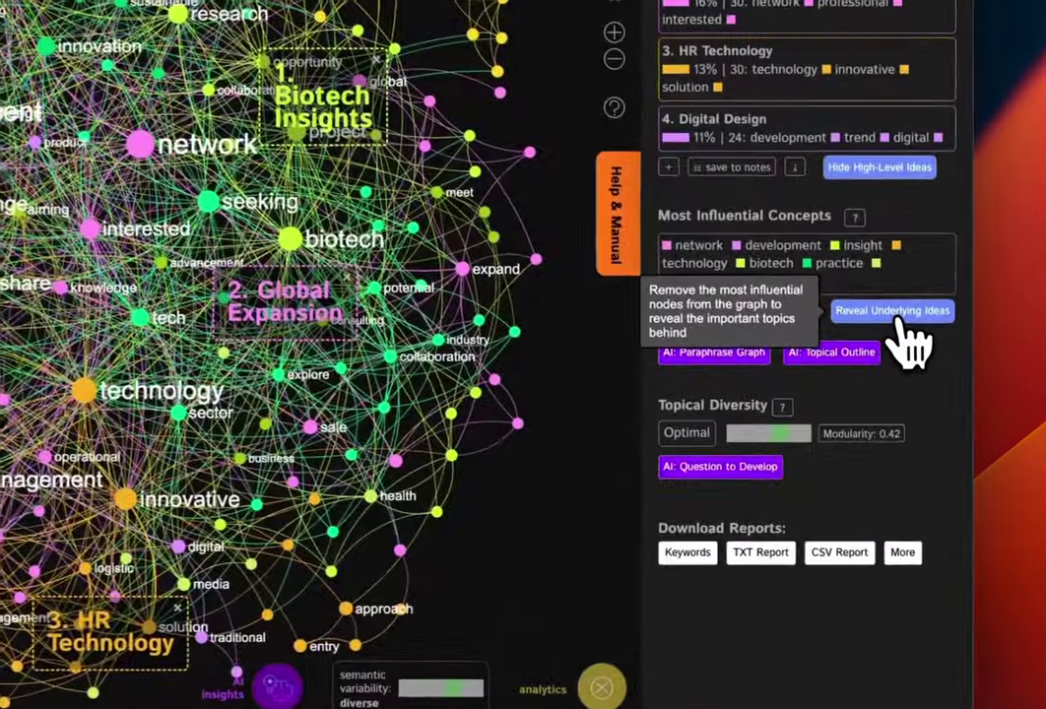
{"action": "left_click", "coordinate": [930, 423]}
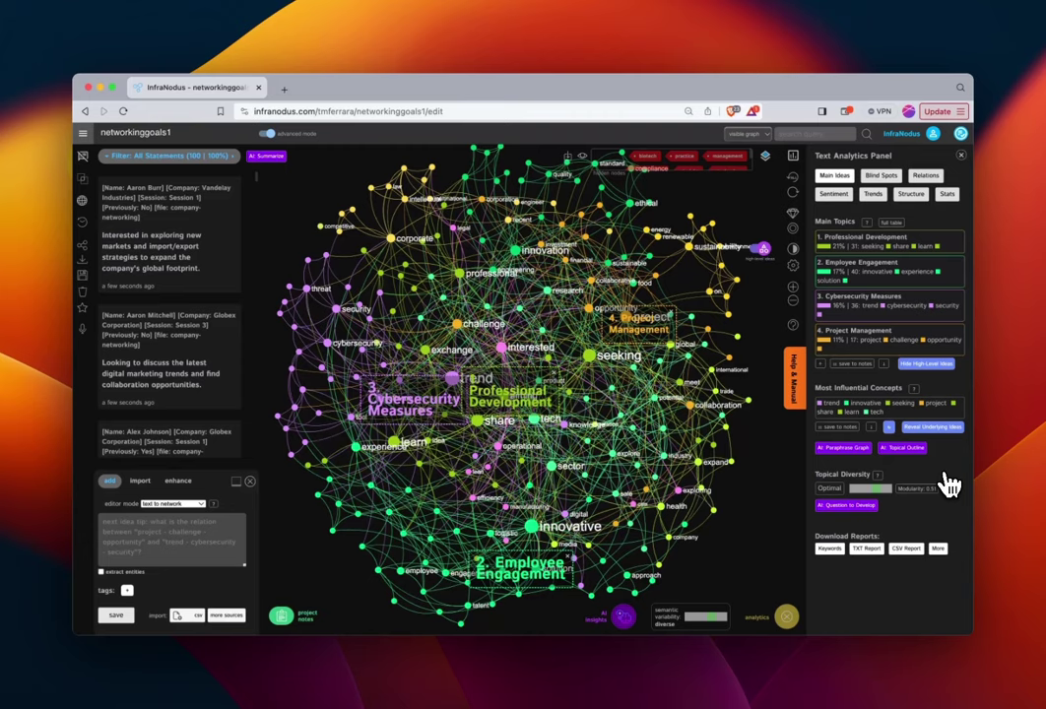
Step: Start a new text graph from Apps via File Upload using the company_networking_1 CSV
{"action": "left_click", "coordinate": [83, 134]}
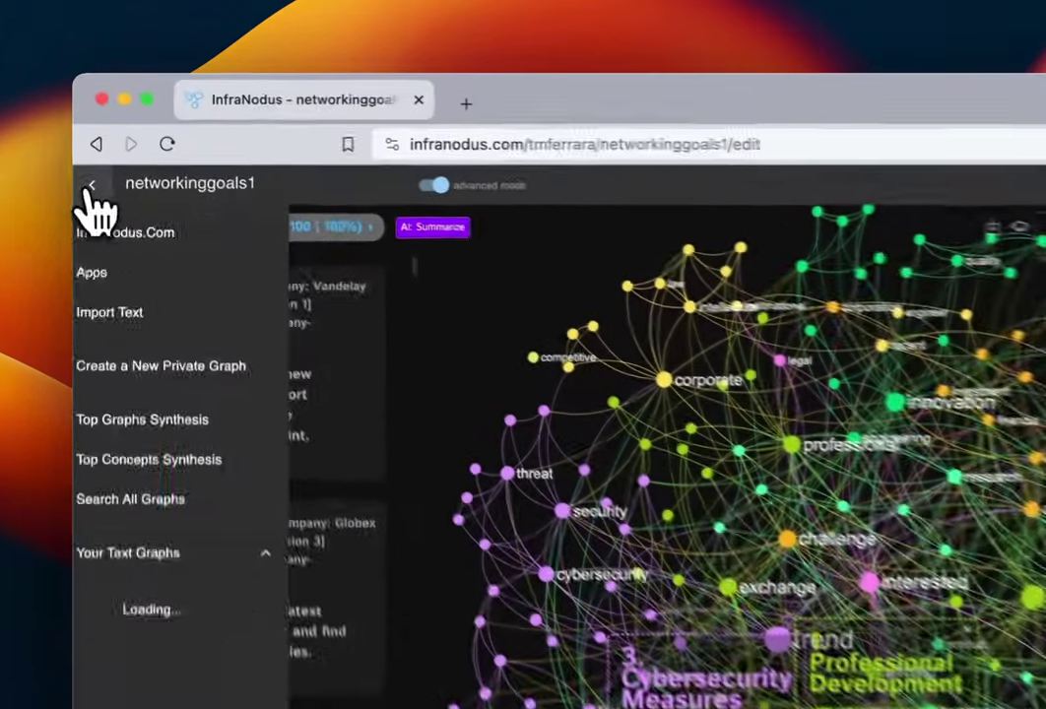
{"action": "left_click", "coordinate": [157, 284]}
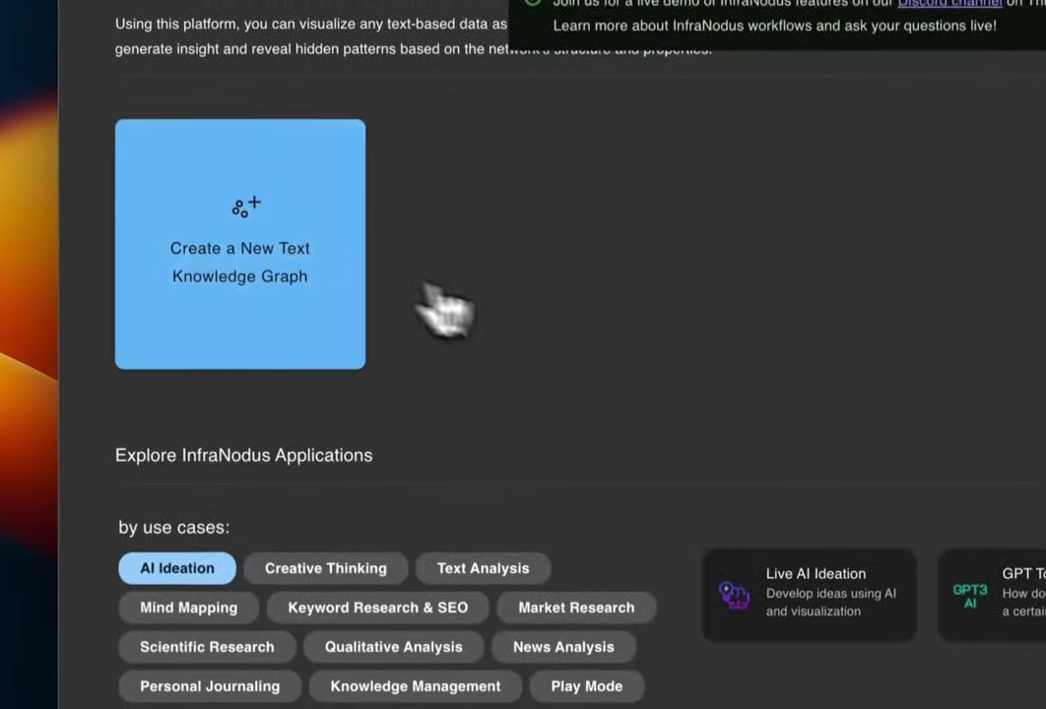
{"action": "left_click", "coordinate": [320, 497]}
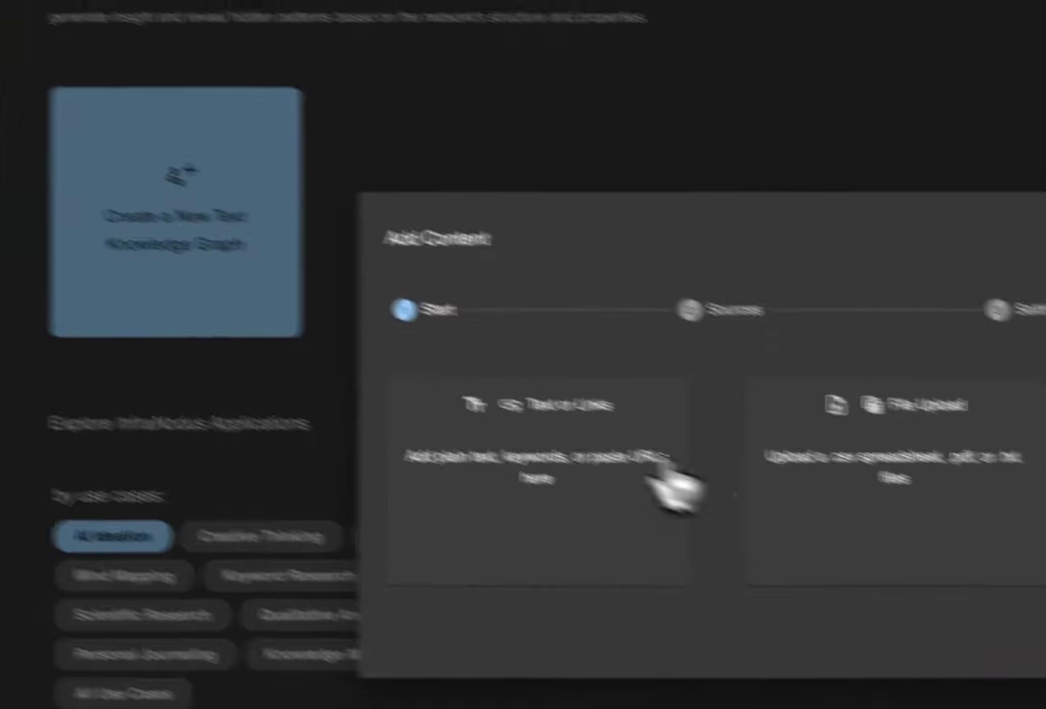
{"action": "left_click", "coordinate": [832, 493]}
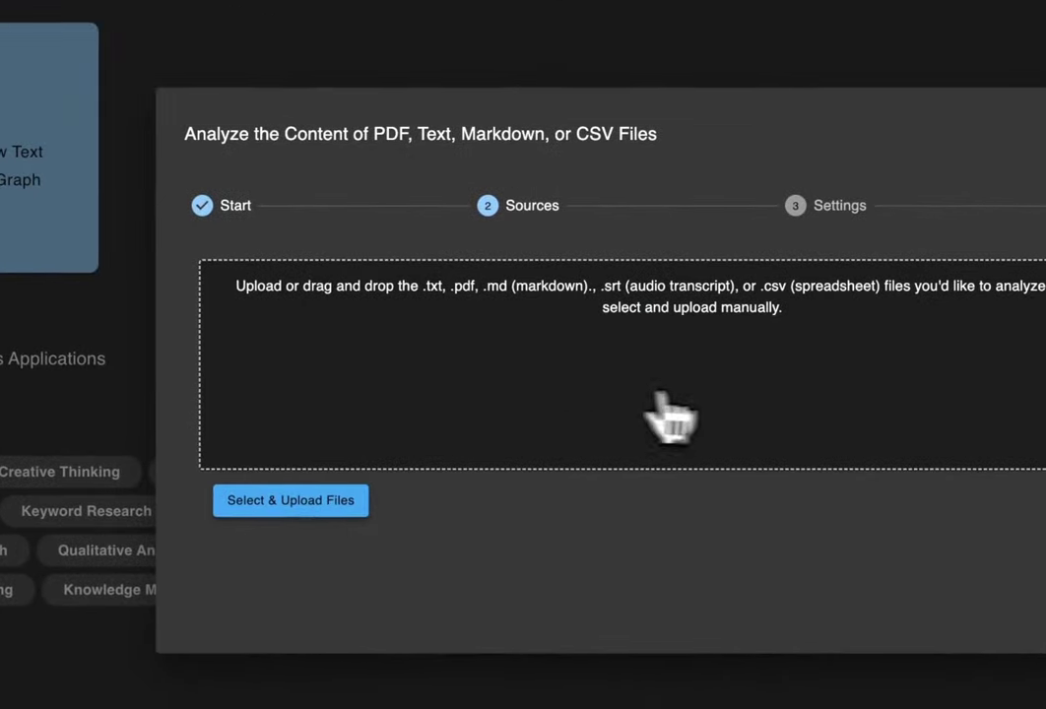
{"action": "left_click", "coordinate": [662, 399]}
{"action": "double_click", "coordinate": [531, 206]}
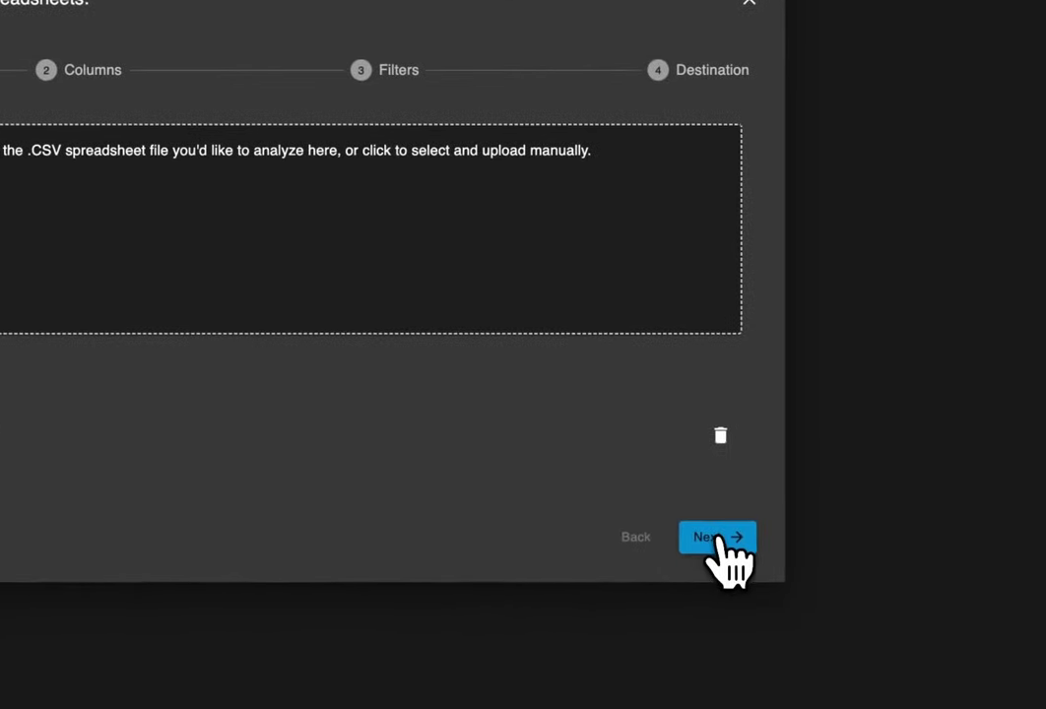
Step: Keep the expertise notes column and tag by Name, Company, Session Attending and Previously Attended
{"action": "left_click", "coordinate": [723, 542]}
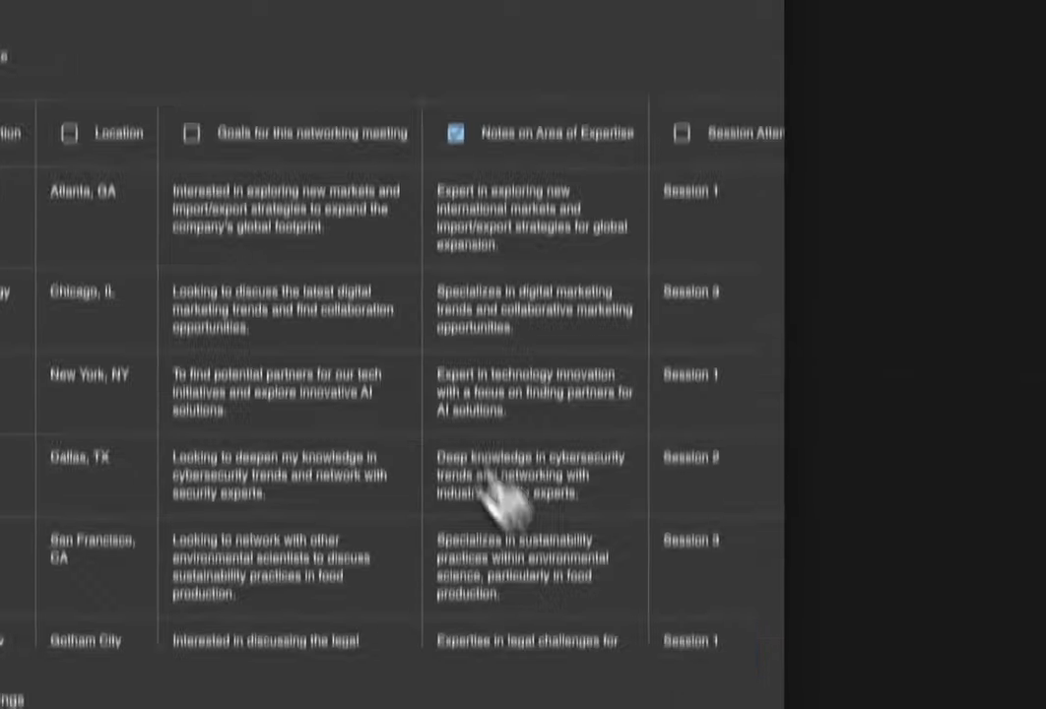
{"action": "scroll", "coordinate": [679, 521], "scroll_direction": "right", "scroll_amount": 5}
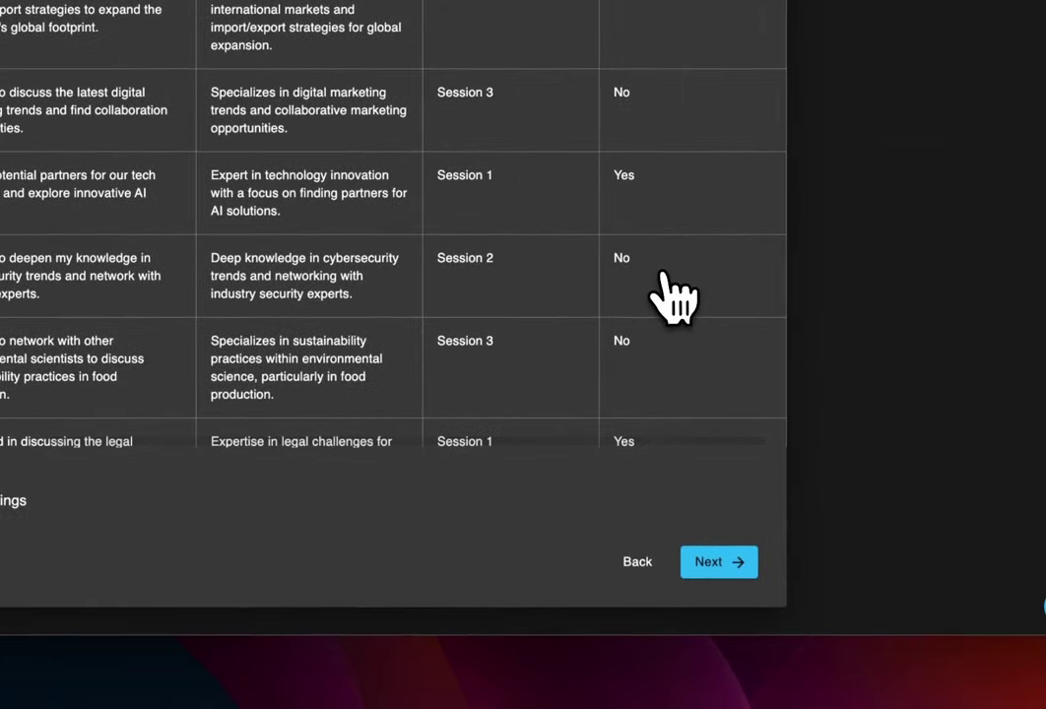
{"action": "left_click", "coordinate": [711, 567]}
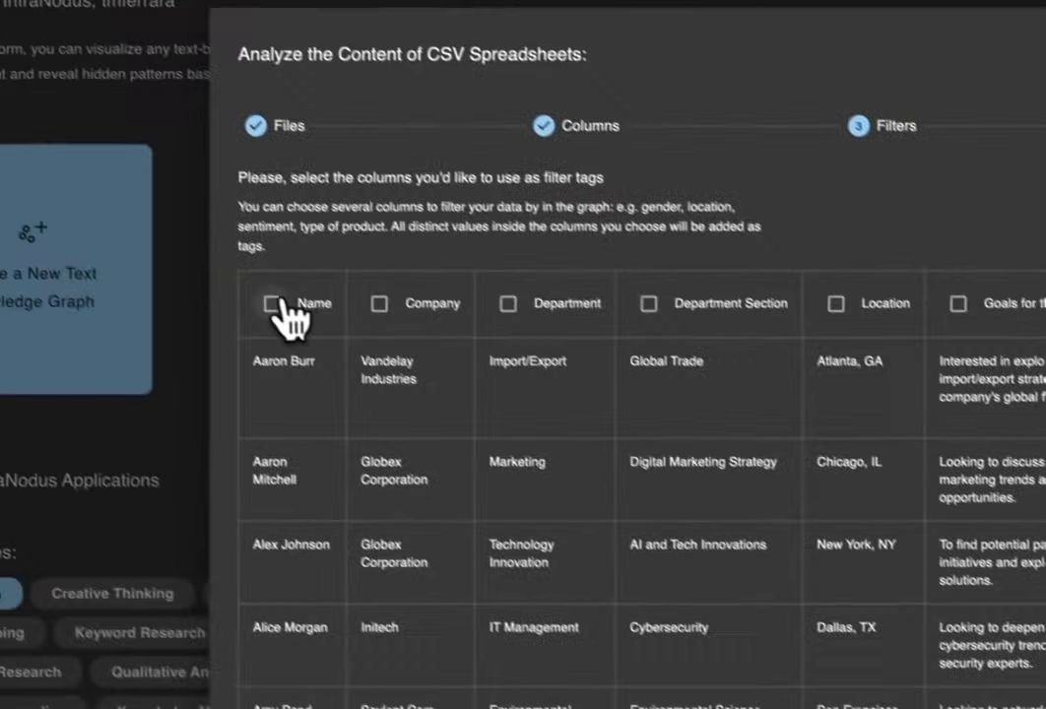
{"action": "left_click", "coordinate": [276, 301]}
{"action": "left_click", "coordinate": [407, 335]}
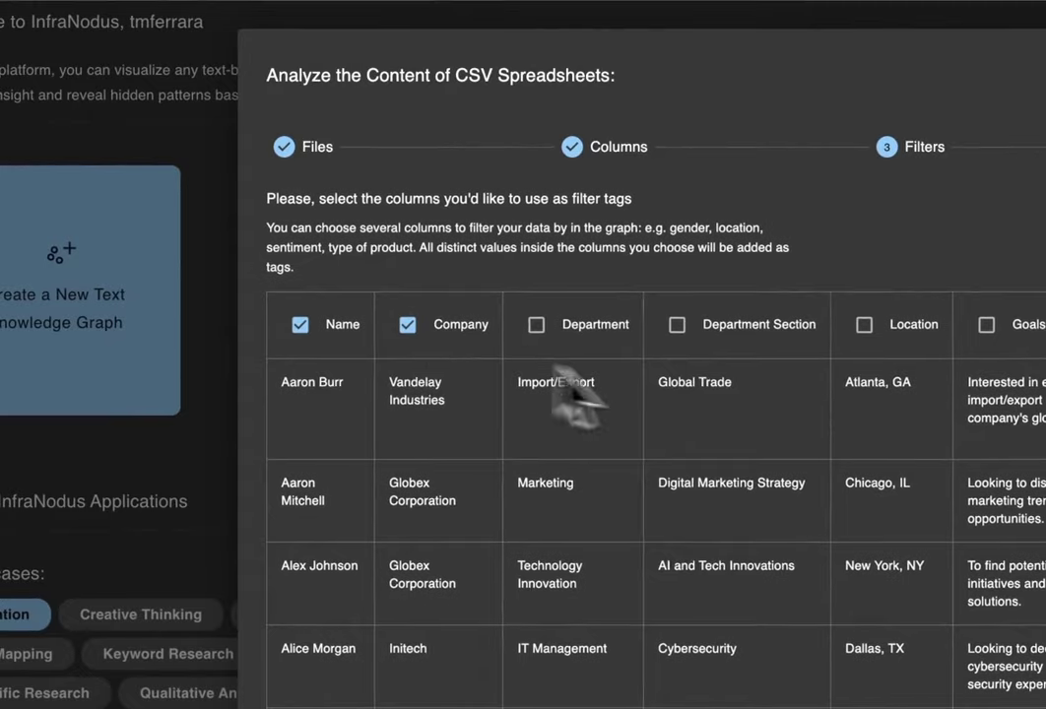
{"action": "scroll", "coordinate": [714, 432], "scroll_direction": "right", "scroll_amount": 10}
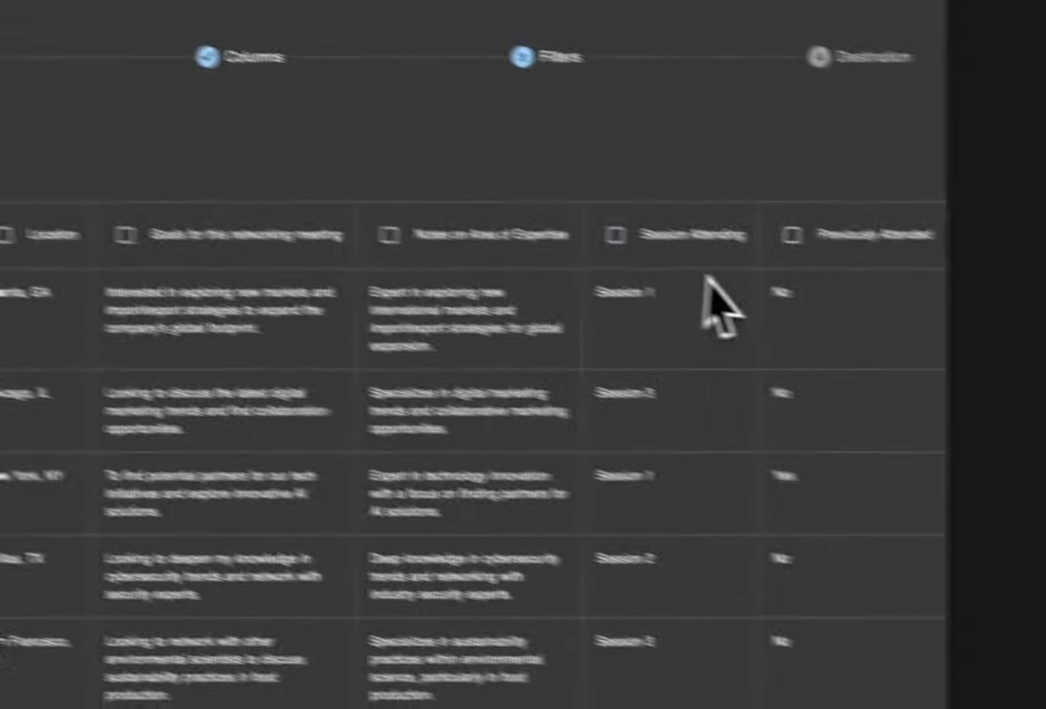
{"action": "left_click", "coordinate": [615, 235]}
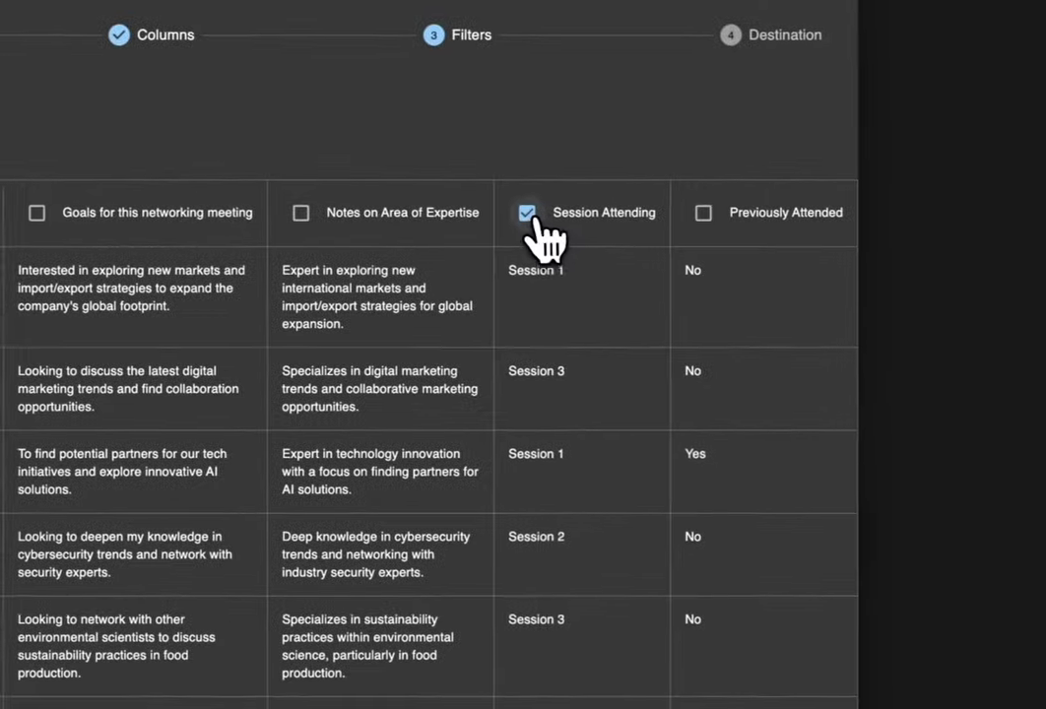
{"action": "left_click", "coordinate": [694, 210]}
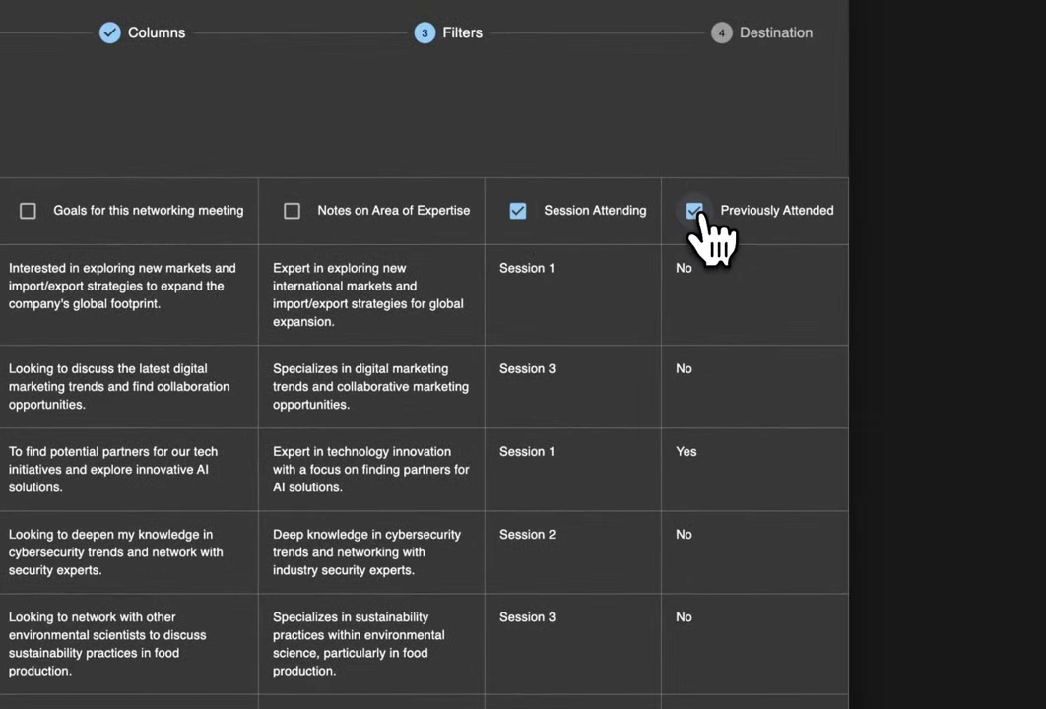
{"action": "left_click", "coordinate": [747, 585]}
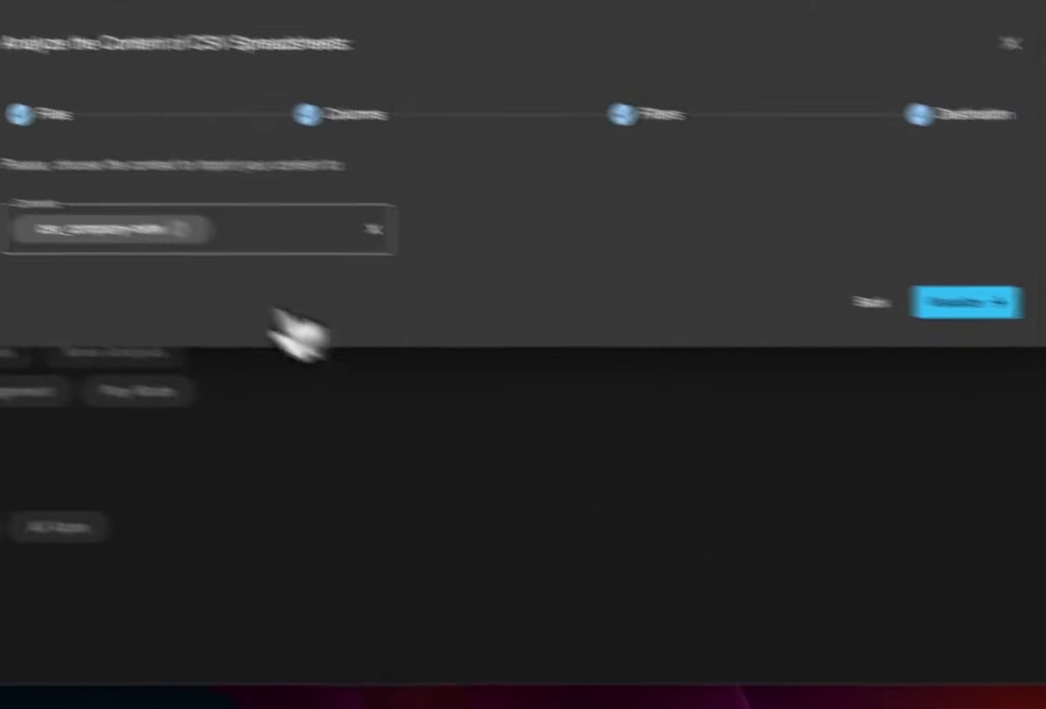
Step: Enter networkingexpertise as the destination context
{"action": "left_click", "coordinate": [59, 183]}
{"action": "type", "text": "network"}
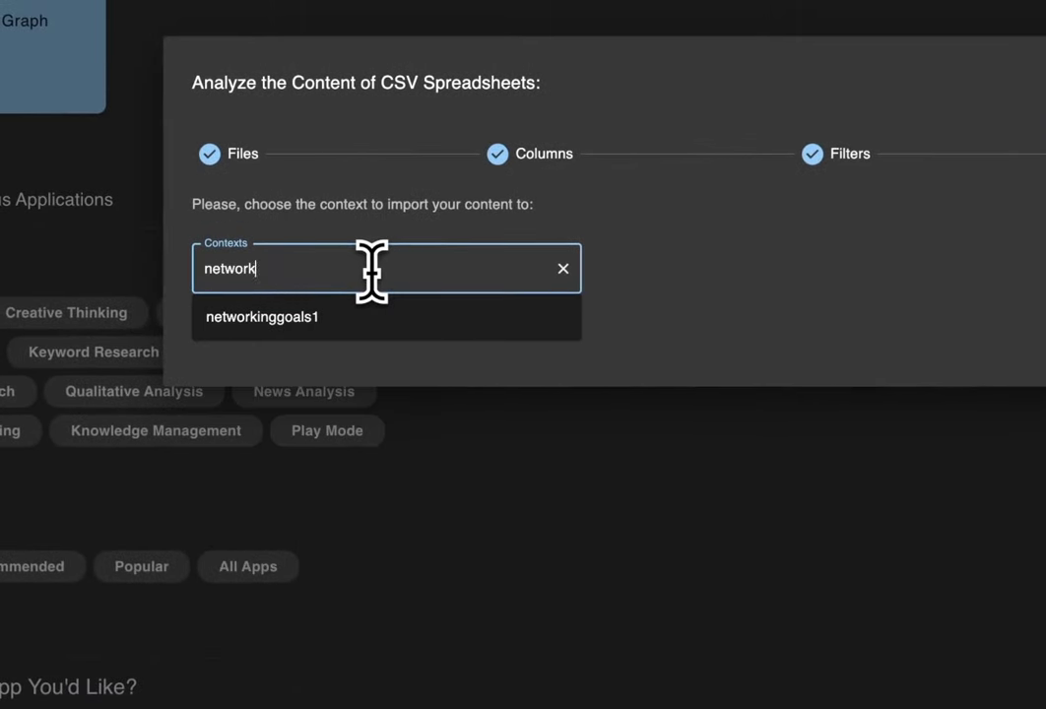
{"action": "type", "text": "ingexpertis"}
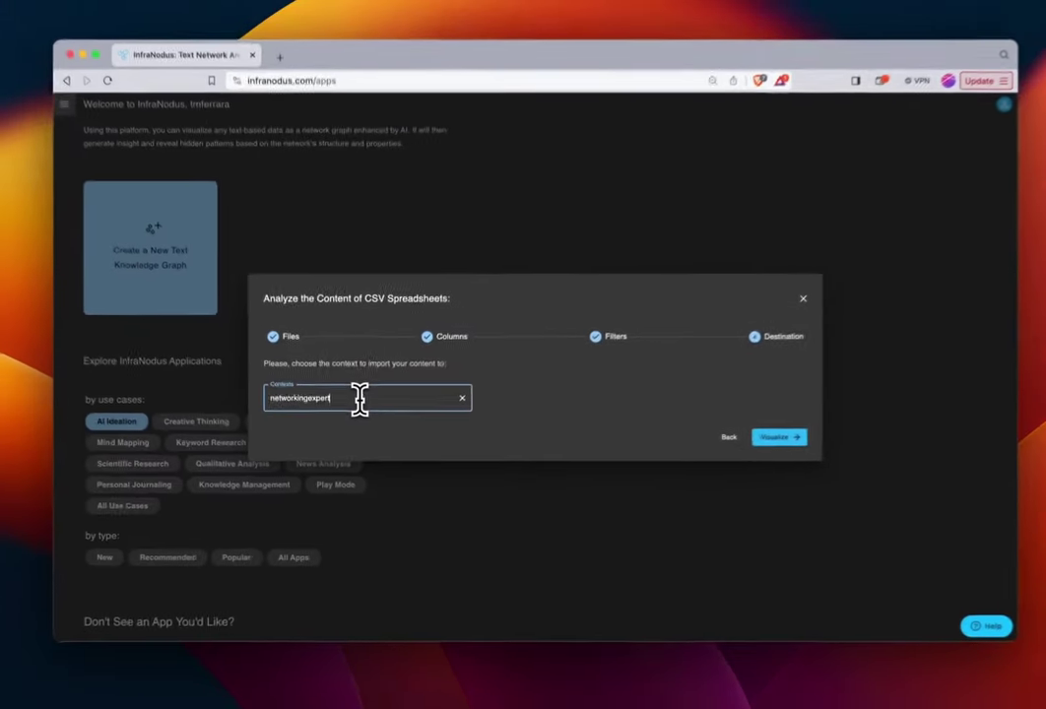
{"action": "type", "text": "e"}
{"action": "key", "text": "Return"}
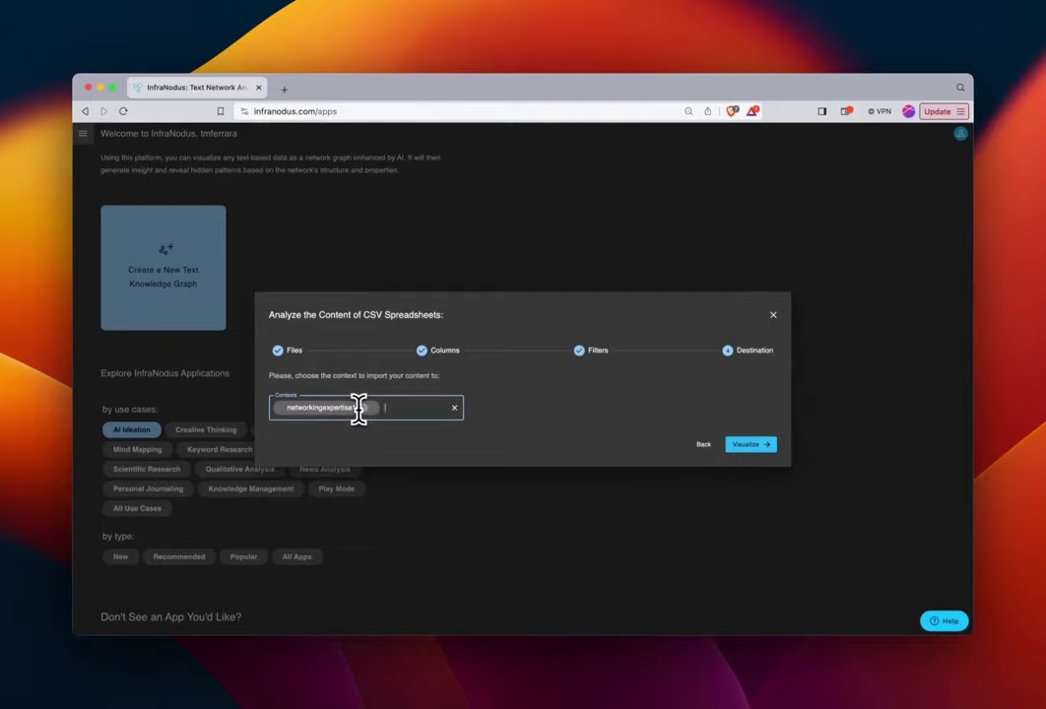
Step: Visualize the import as networkingexpertise1 and view its Blind Spots: trend–discuss–latest vs biotech–tech–opportunity
{"action": "left_click", "coordinate": [766, 448]}
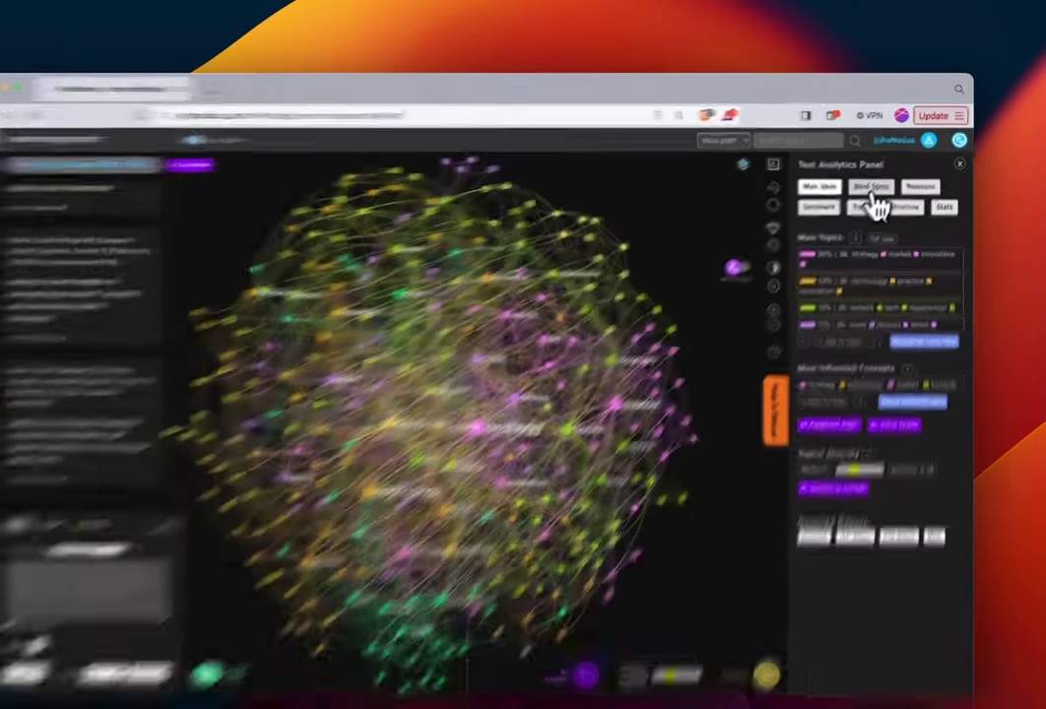
{"action": "left_click", "coordinate": [880, 176]}
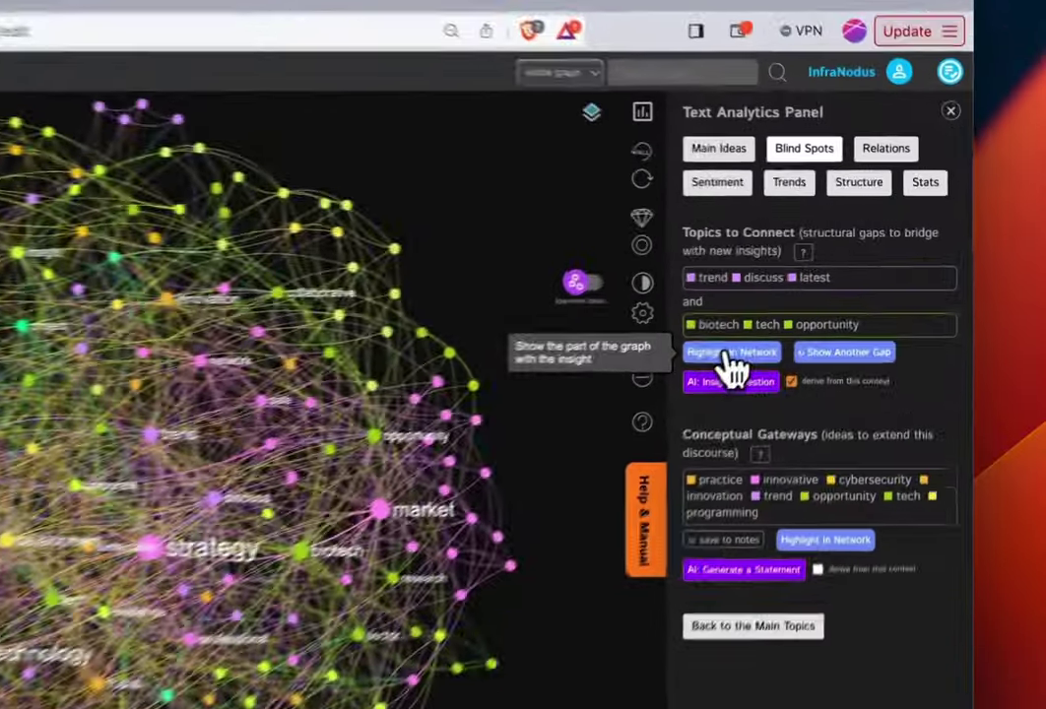
Step: Highlight the trend–biotech gap in the network and switch clusters to AI high-level names
{"action": "left_click", "coordinate": [840, 287]}
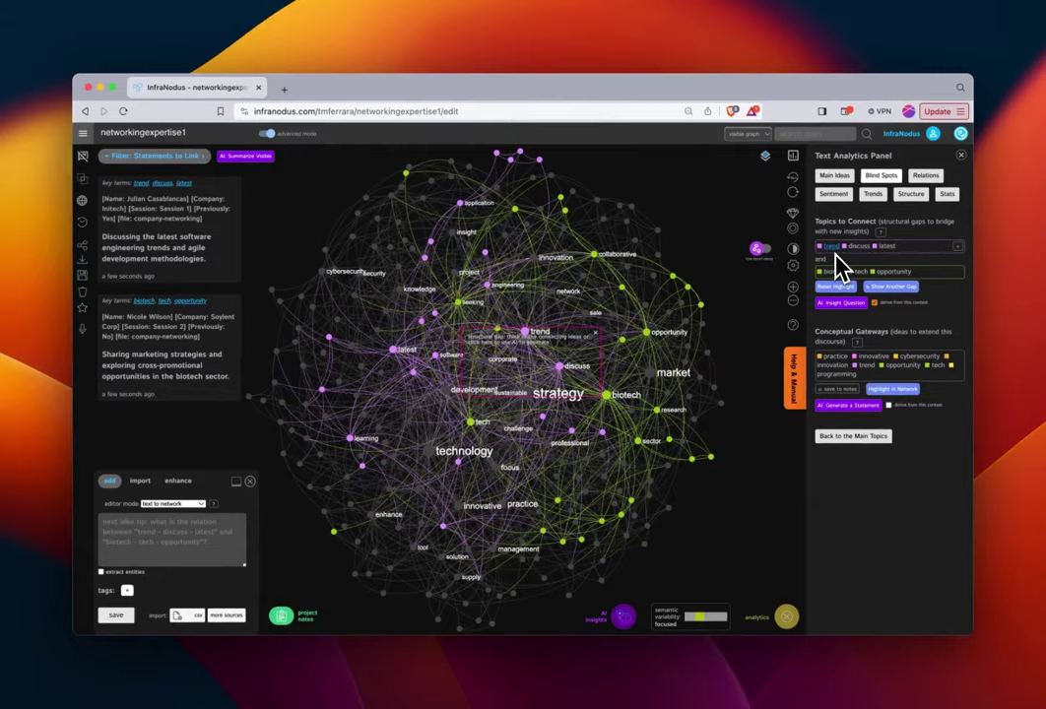
{"action": "left_click", "coordinate": [762, 249]}
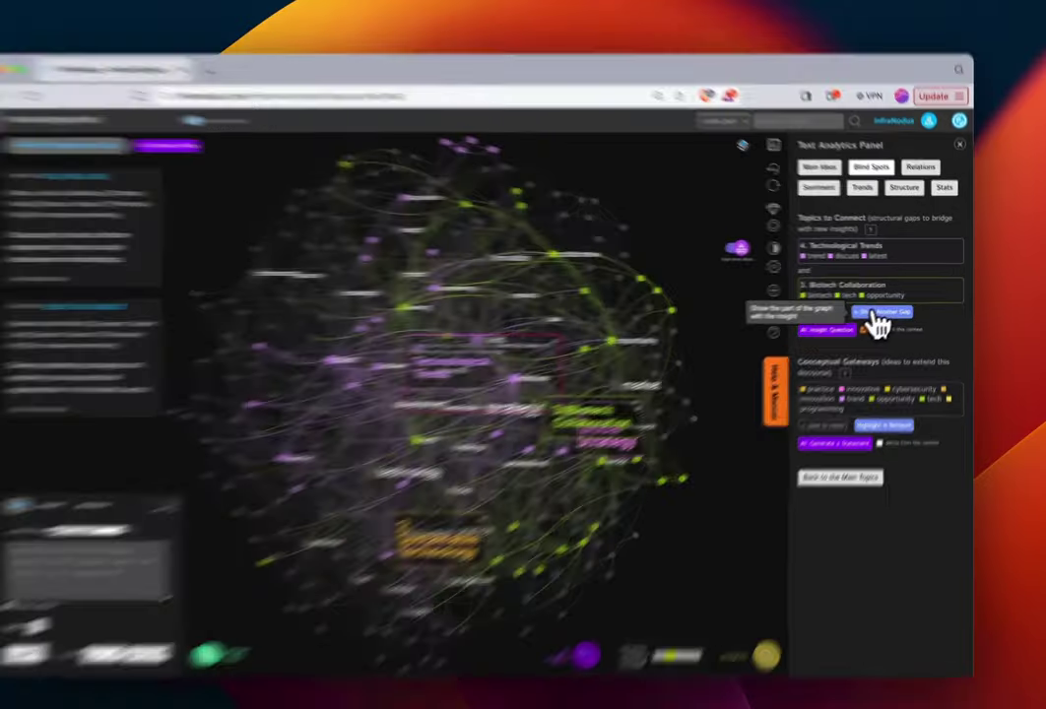
{"action": "left_click", "coordinate": [872, 313]}
{"action": "left_click", "coordinate": [873, 313]}
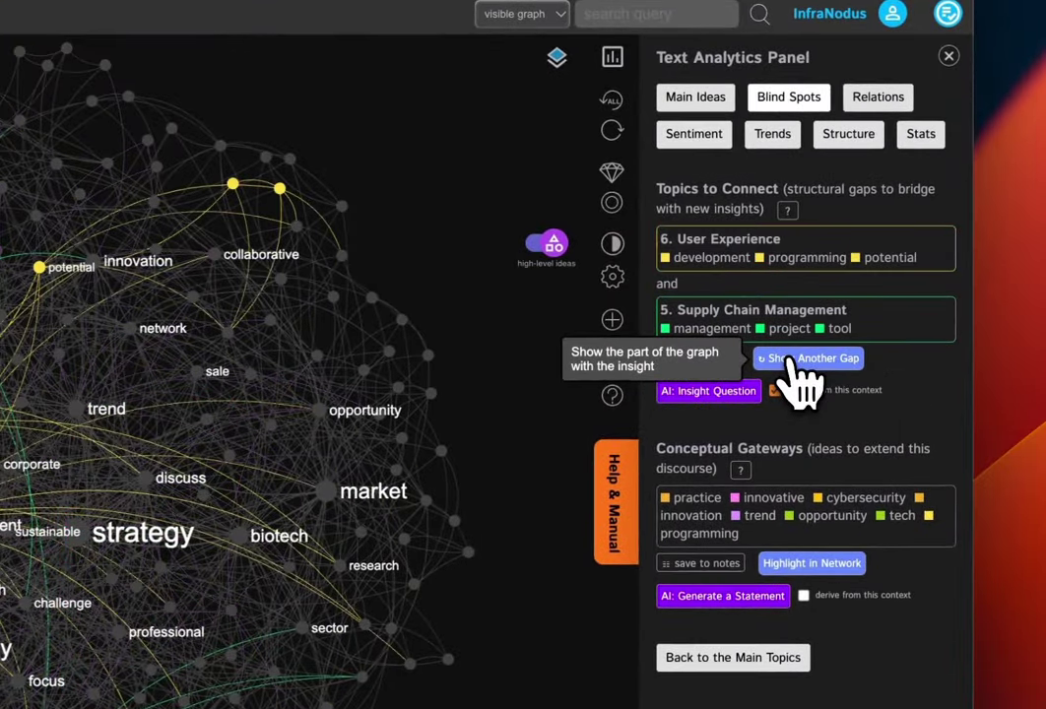
Step: Cycle through further gaps to Sustainable Technology / Global Strategy, then reset the highlight
{"action": "left_click", "coordinate": [806, 360]}
{"action": "left_click", "coordinate": [805, 360]}
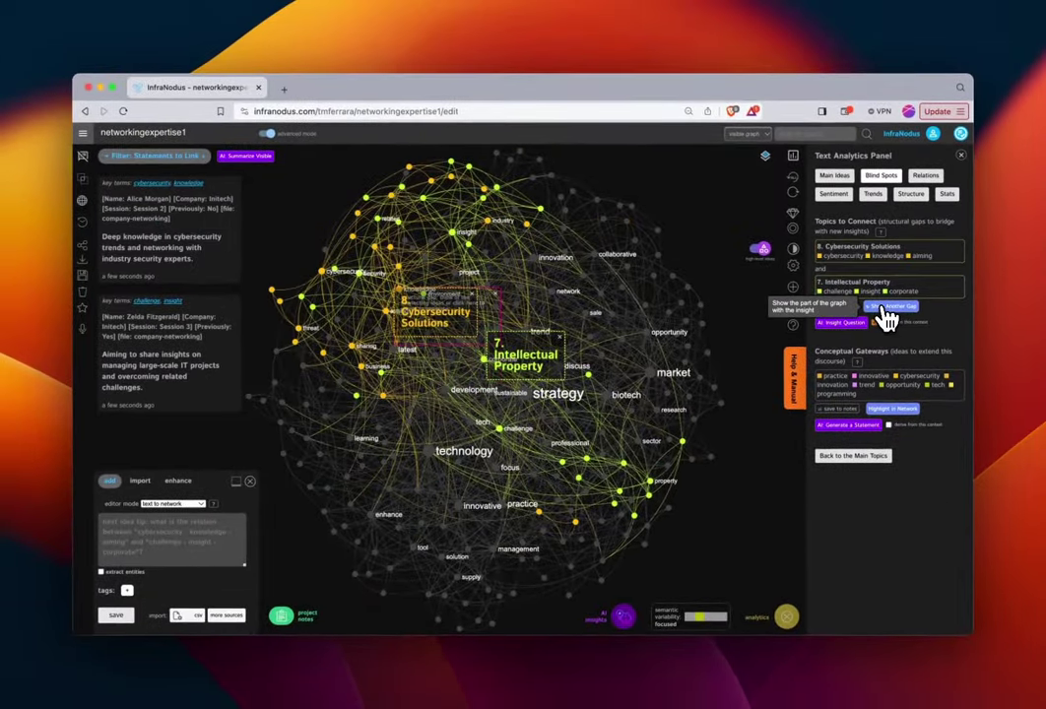
{"action": "left_click", "coordinate": [886, 313]}
{"action": "left_click", "coordinate": [886, 313]}
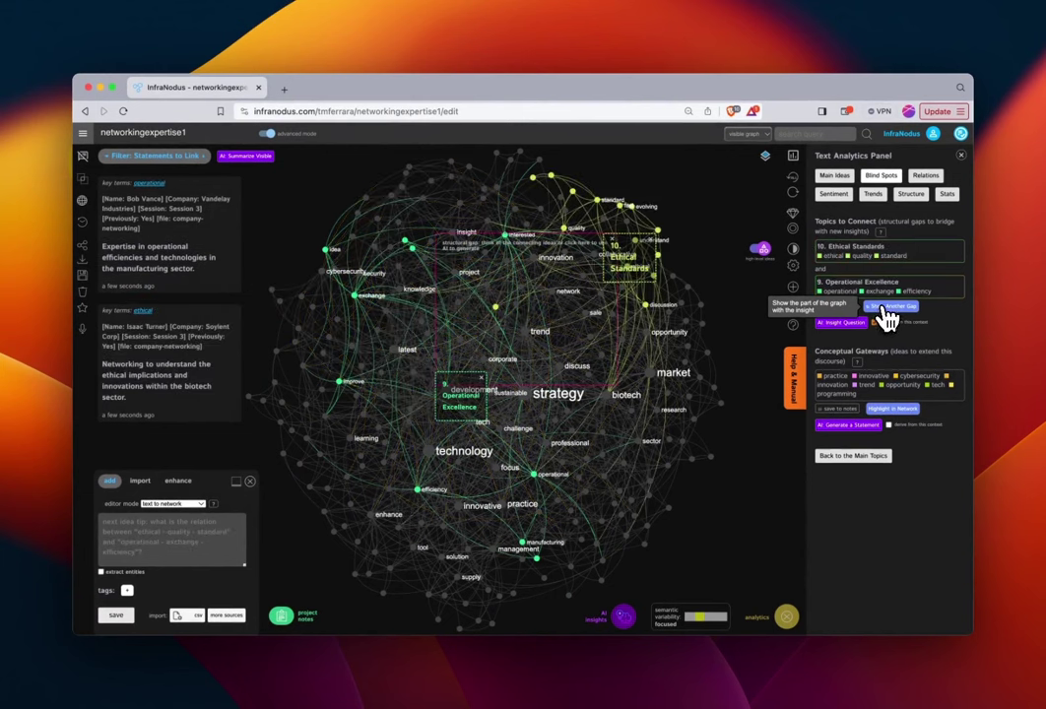
{"action": "left_click", "coordinate": [885, 308]}
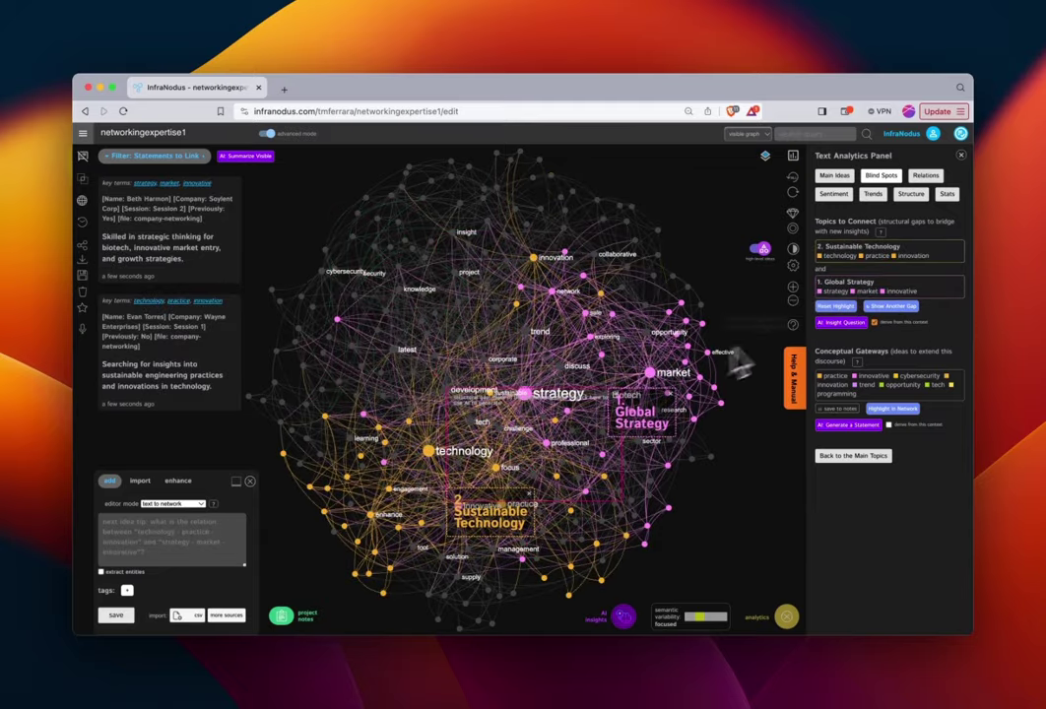
{"action": "left_click", "coordinate": [845, 307]}
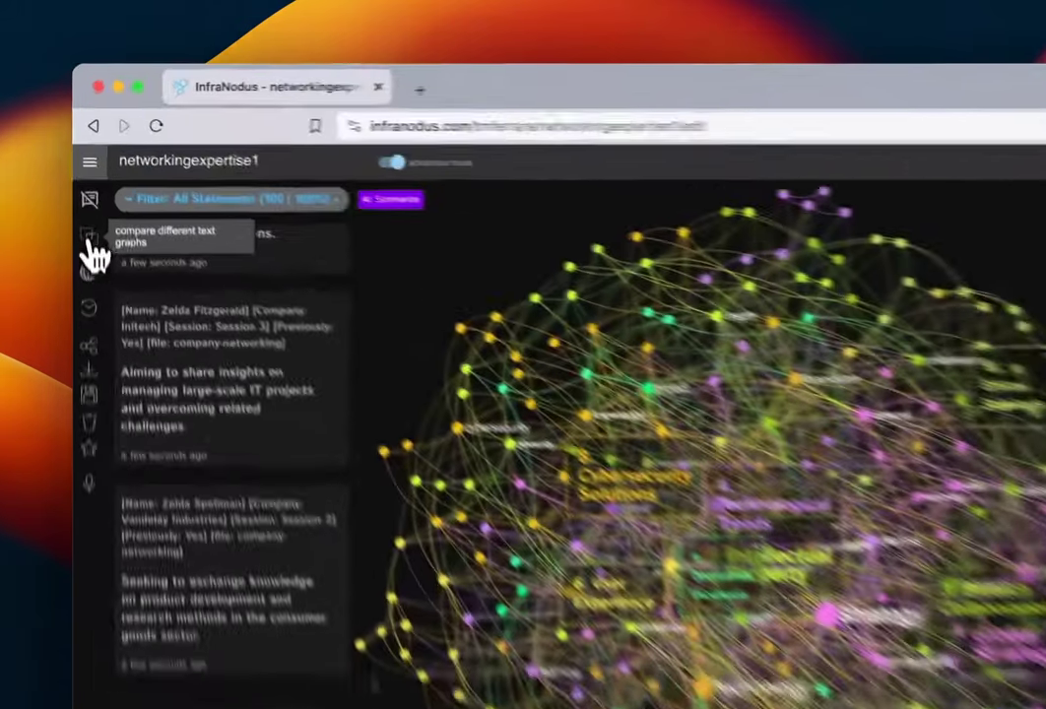
Step: Intersect networkingexpertise1 with networkinggoals1 in Compare Context Graphs, showing 90% shared nodes
{"action": "left_click", "coordinate": [82, 180]}
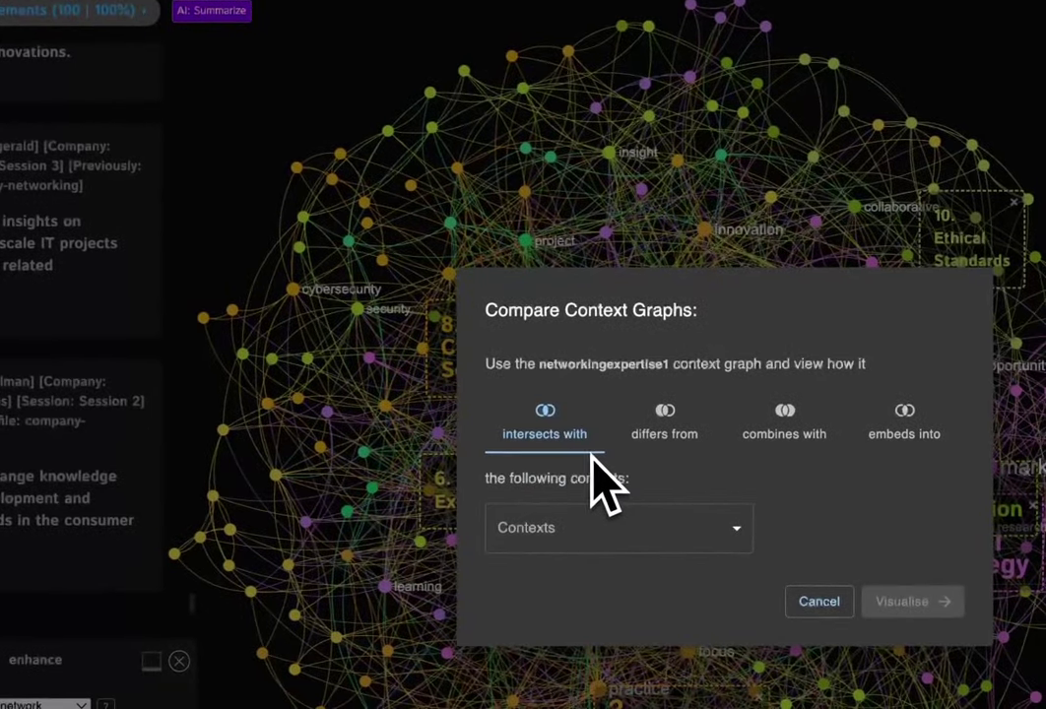
{"action": "left_click", "coordinate": [703, 445]}
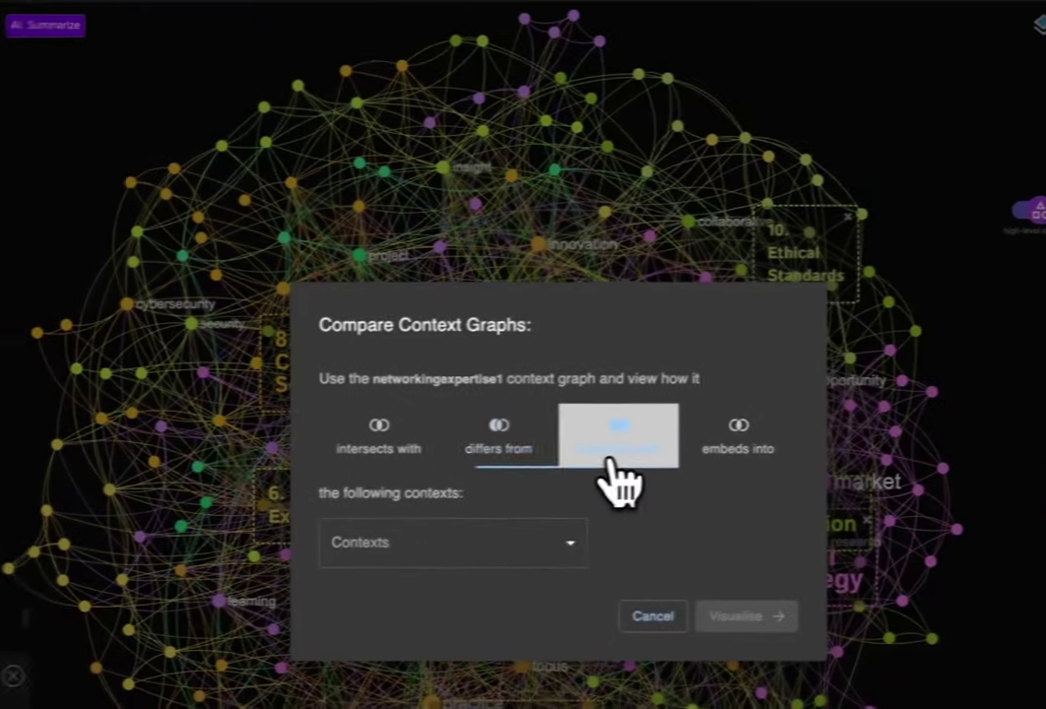
{"action": "left_click", "coordinate": [780, 429]}
{"action": "left_click", "coordinate": [902, 431]}
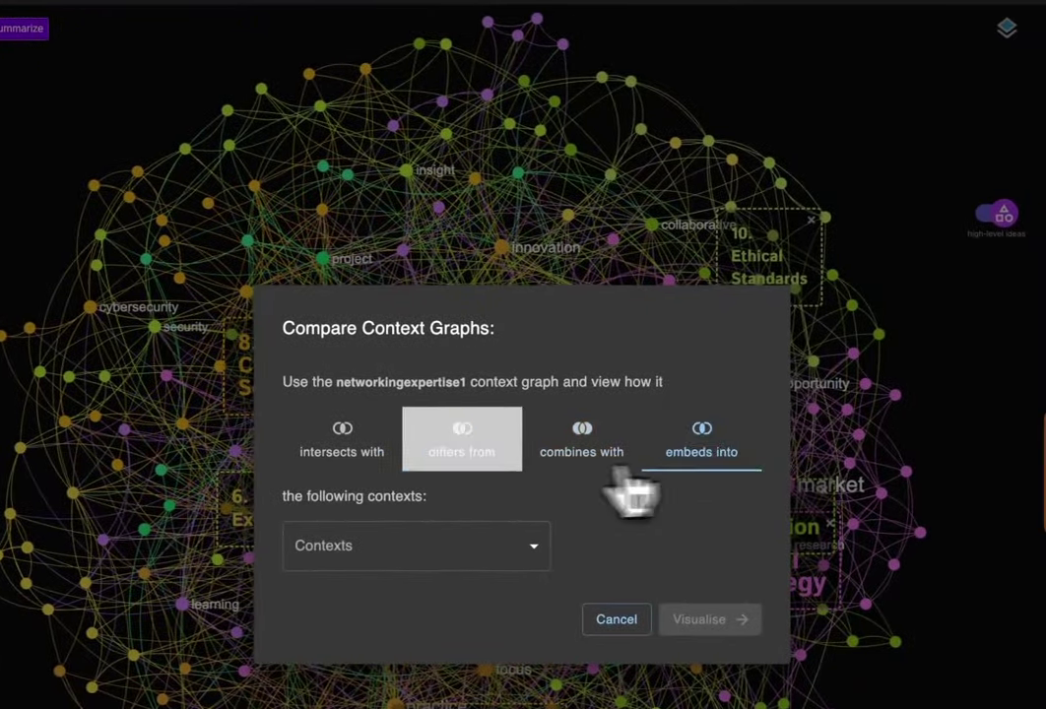
{"action": "left_click", "coordinate": [370, 463]}
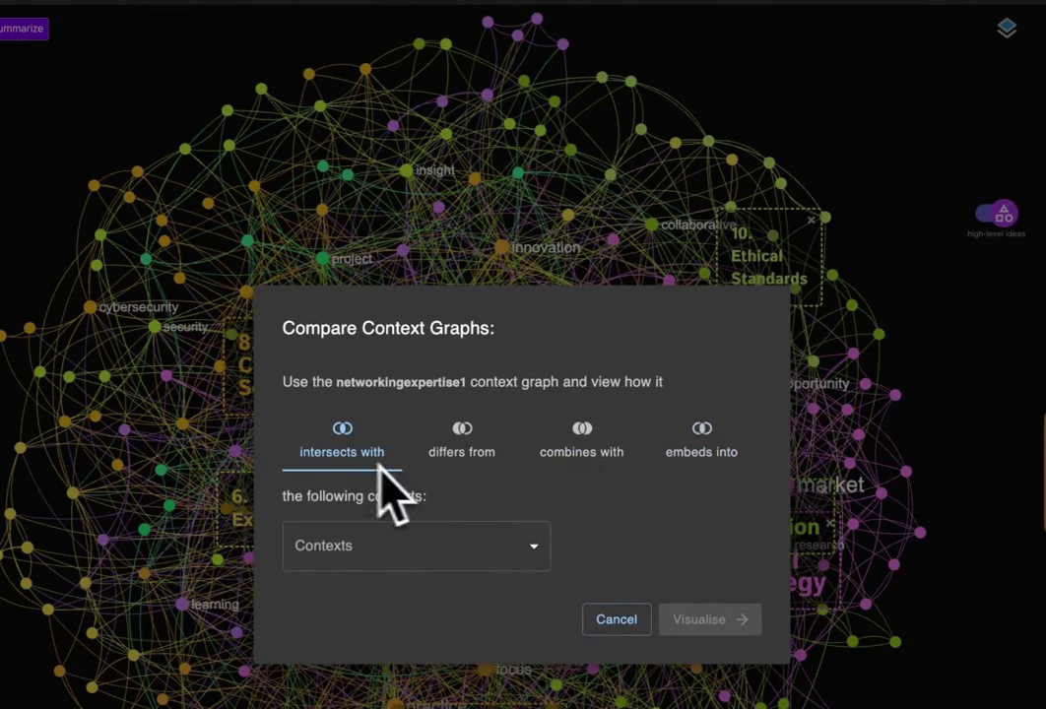
{"action": "left_click", "coordinate": [517, 557]}
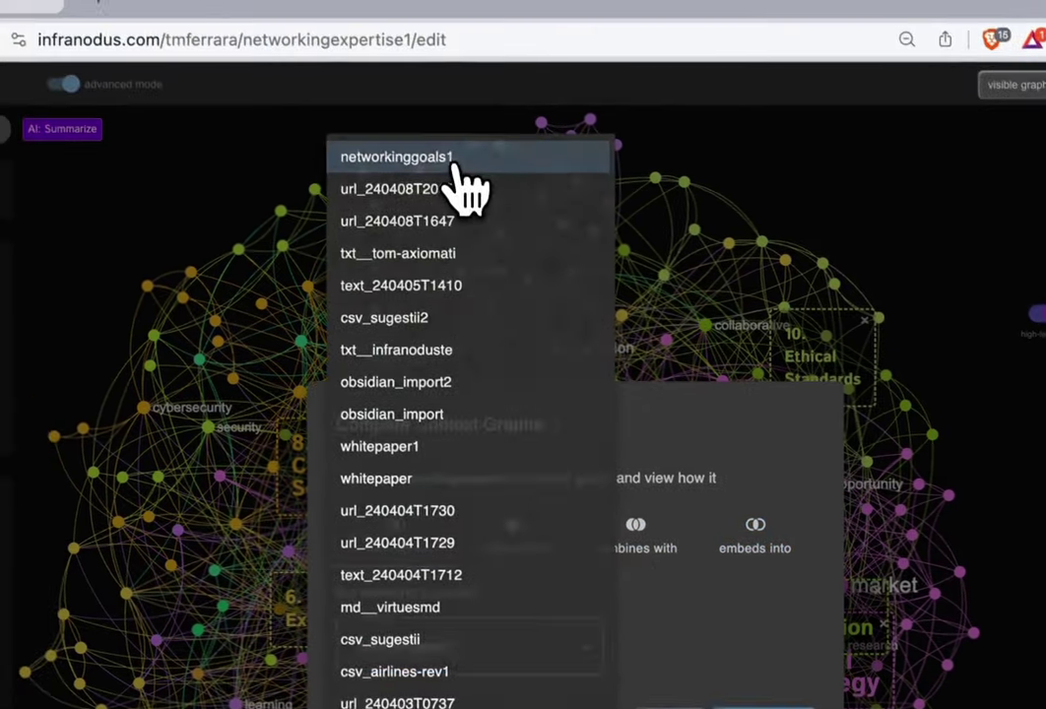
{"action": "left_click", "coordinate": [456, 166]}
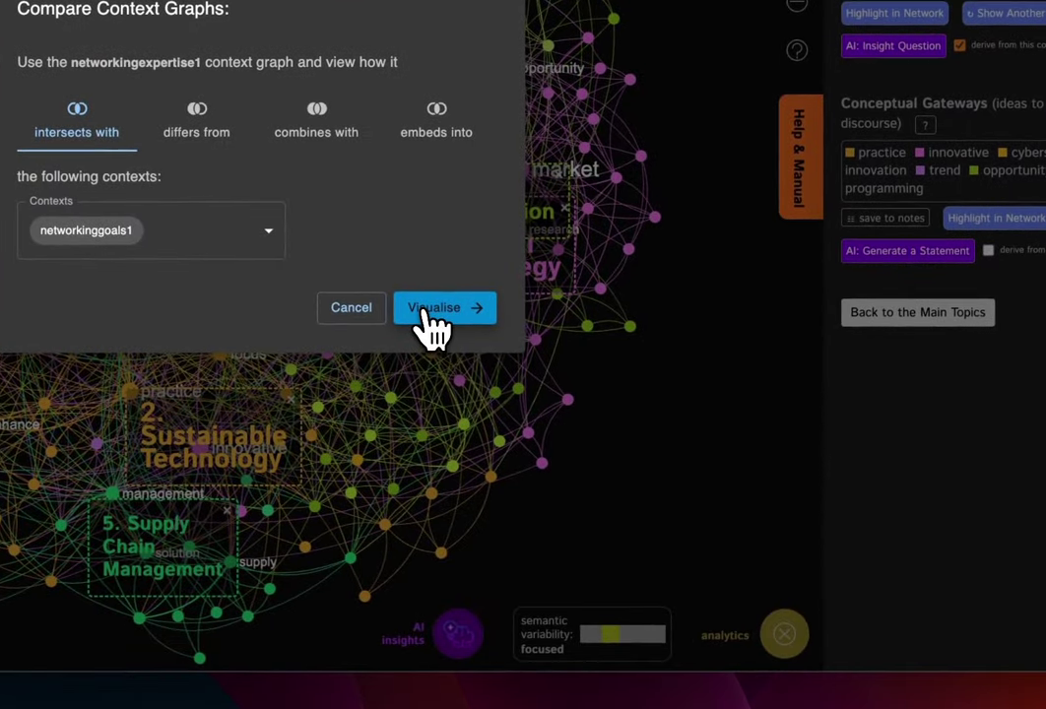
{"action": "left_click", "coordinate": [430, 325]}
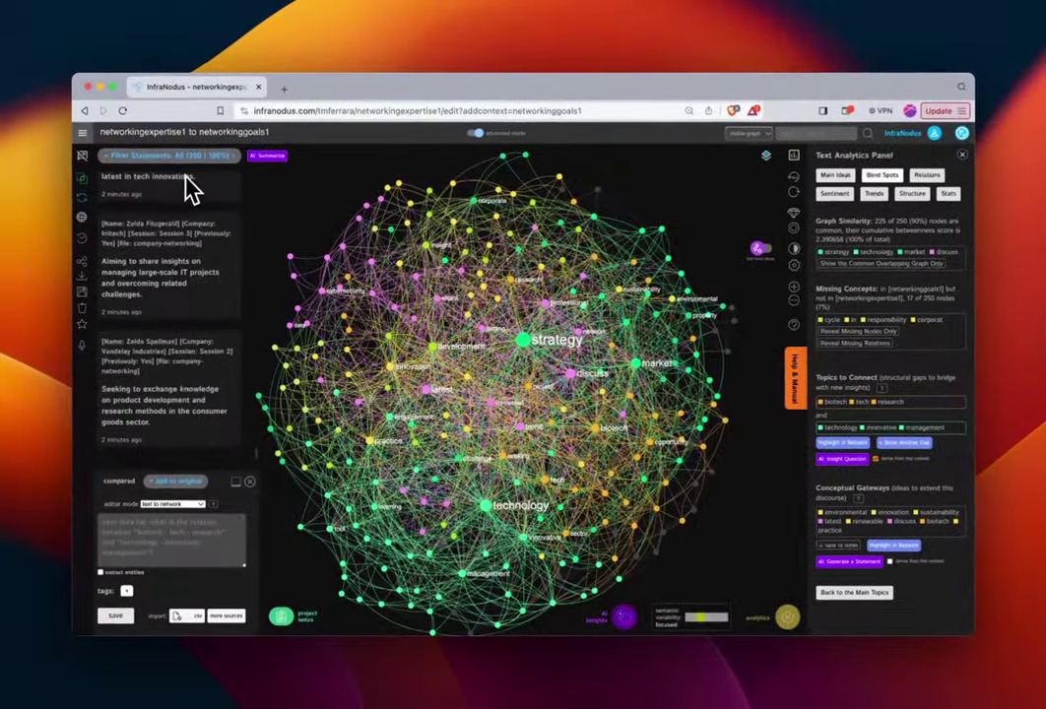
{"action": "left_click", "coordinate": [155, 157]}
{"action": "left_click", "coordinate": [154, 168]}
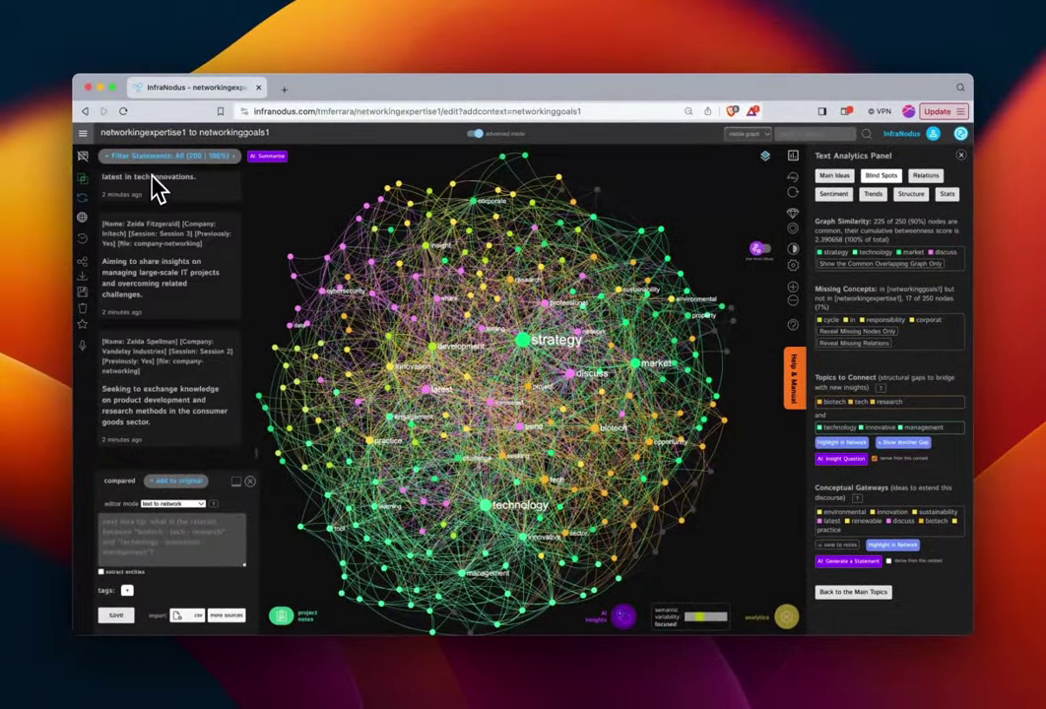
{"action": "left_click", "coordinate": [155, 161]}
{"action": "left_click", "coordinate": [155, 166]}
{"action": "left_click", "coordinate": [156, 164]}
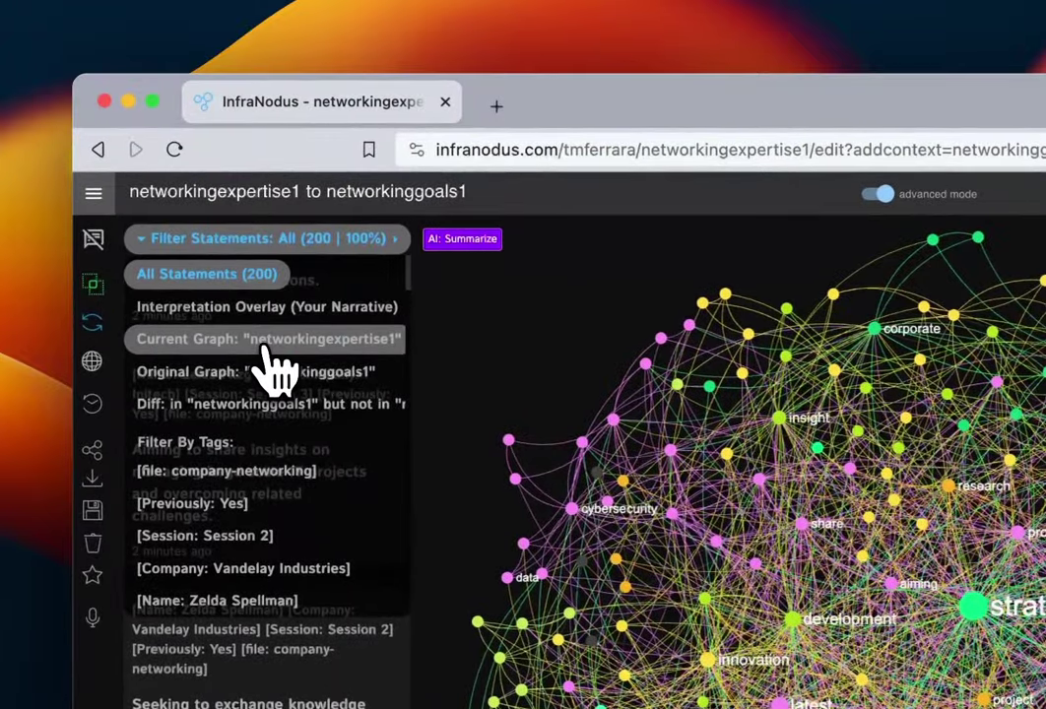
{"action": "left_click", "coordinate": [265, 345]}
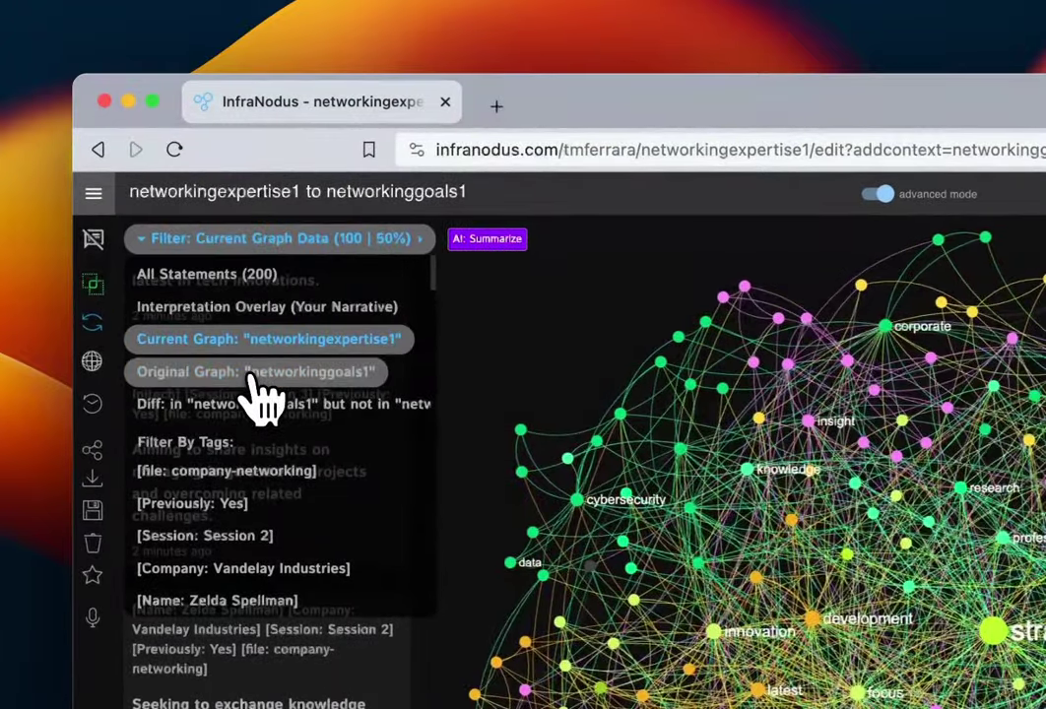
{"action": "left_click", "coordinate": [258, 386]}
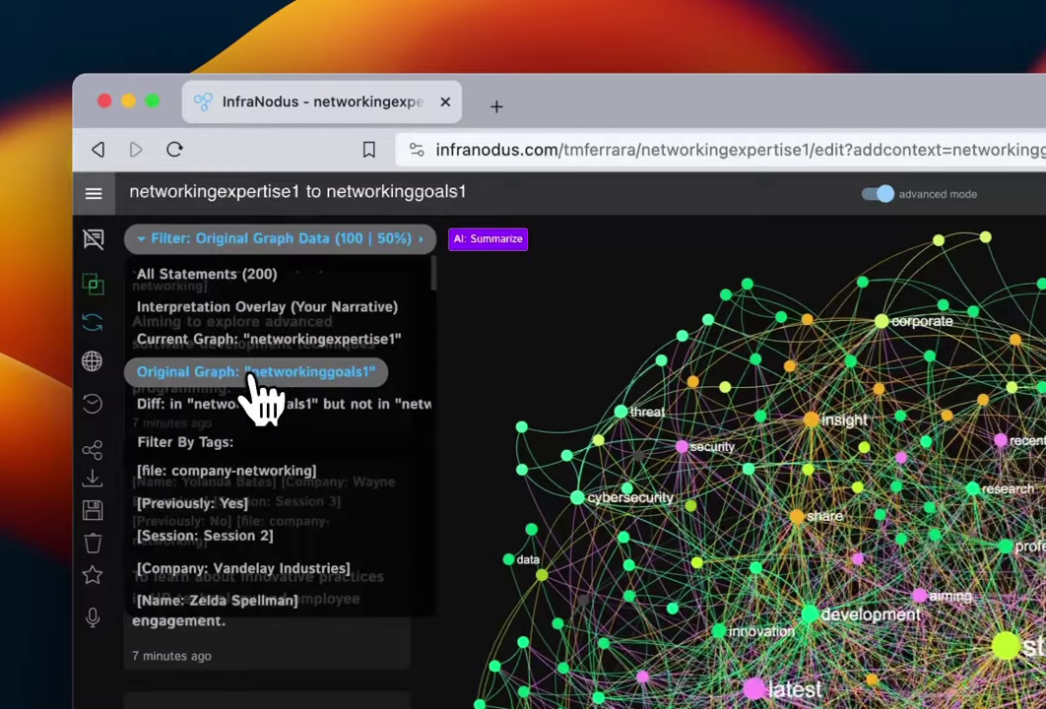
{"action": "left_click", "coordinate": [252, 421]}
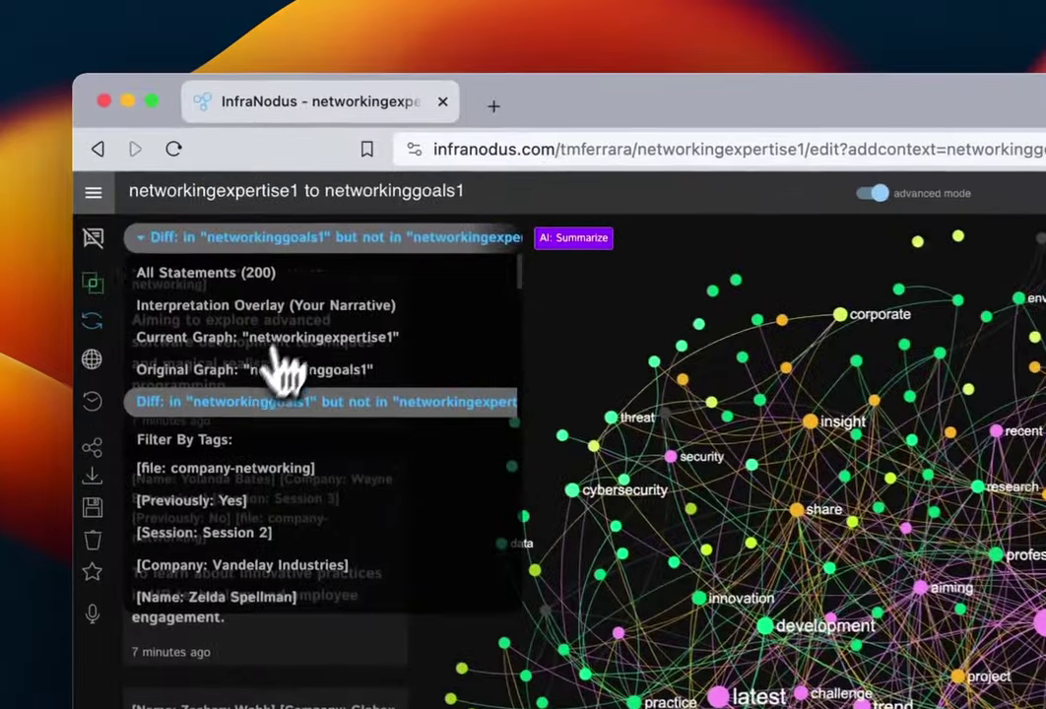
{"action": "left_click", "coordinate": [237, 279]}
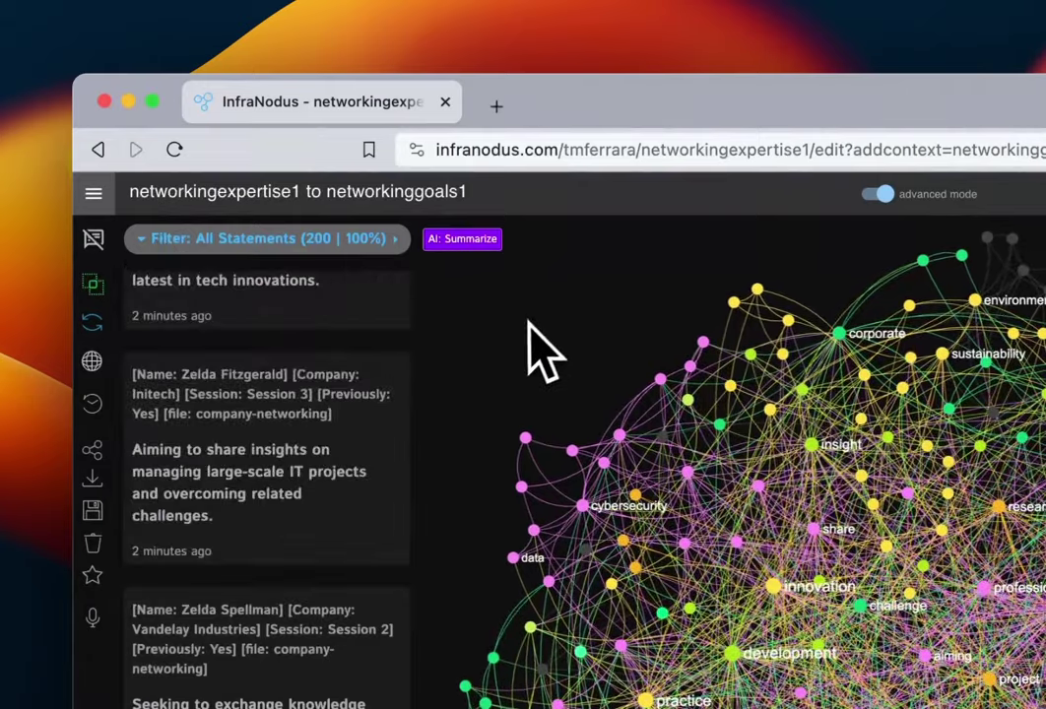
Step: Go to the Apps overview and filter it to Text Analysis applications
{"action": "left_click", "coordinate": [94, 194]}
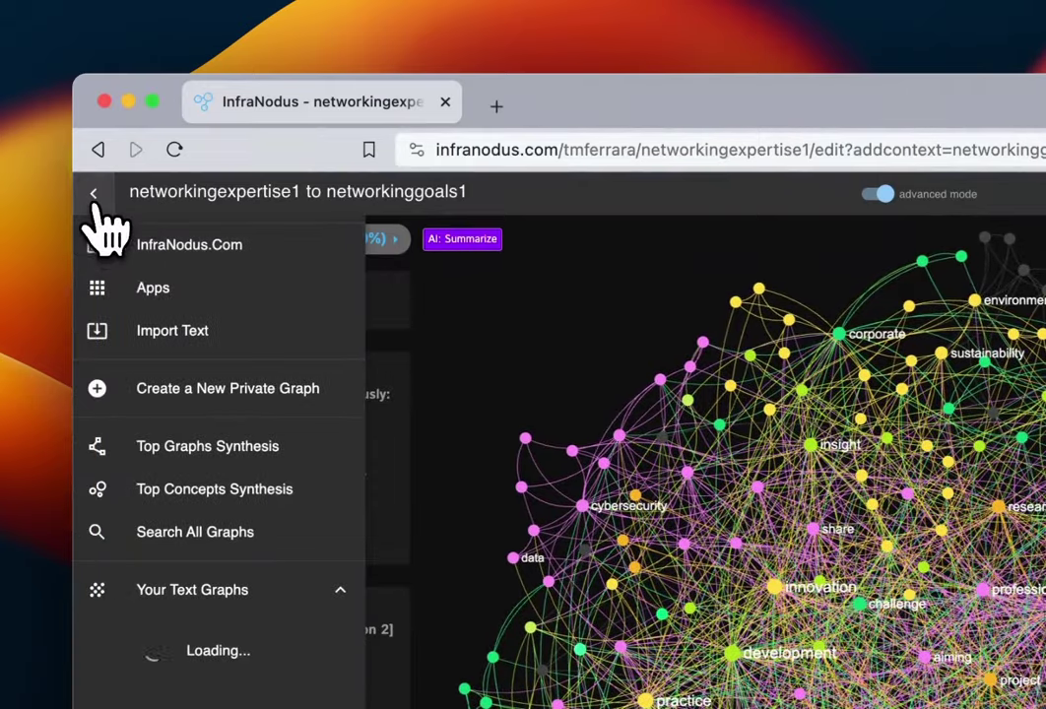
{"action": "left_click", "coordinate": [155, 295]}
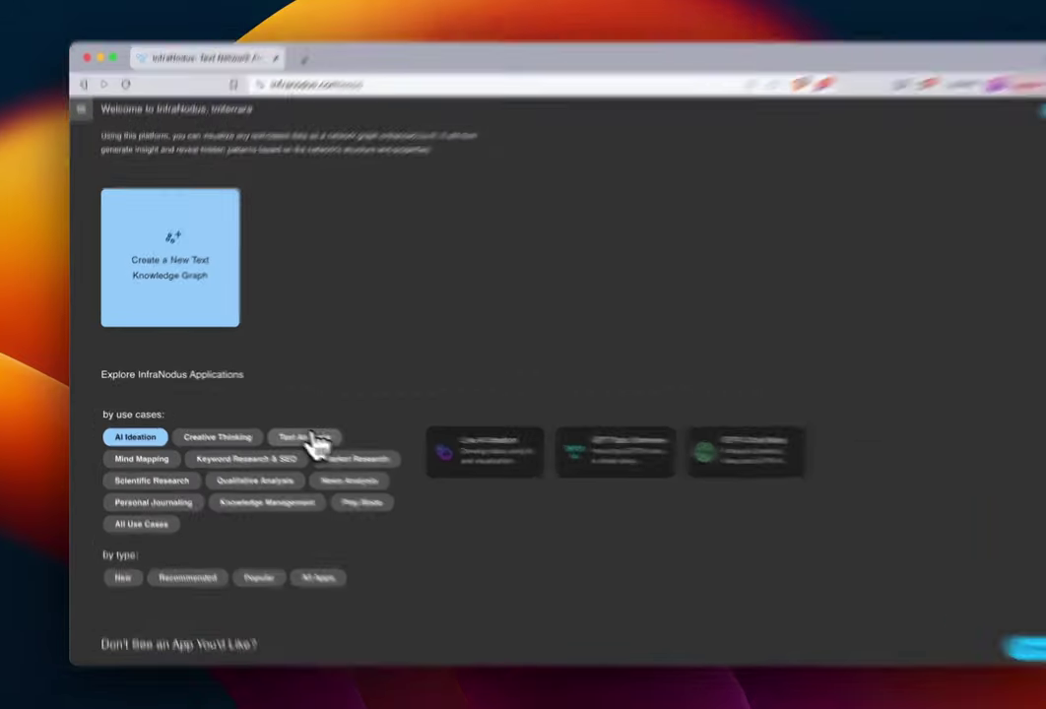
{"action": "left_click", "coordinate": [284, 430]}
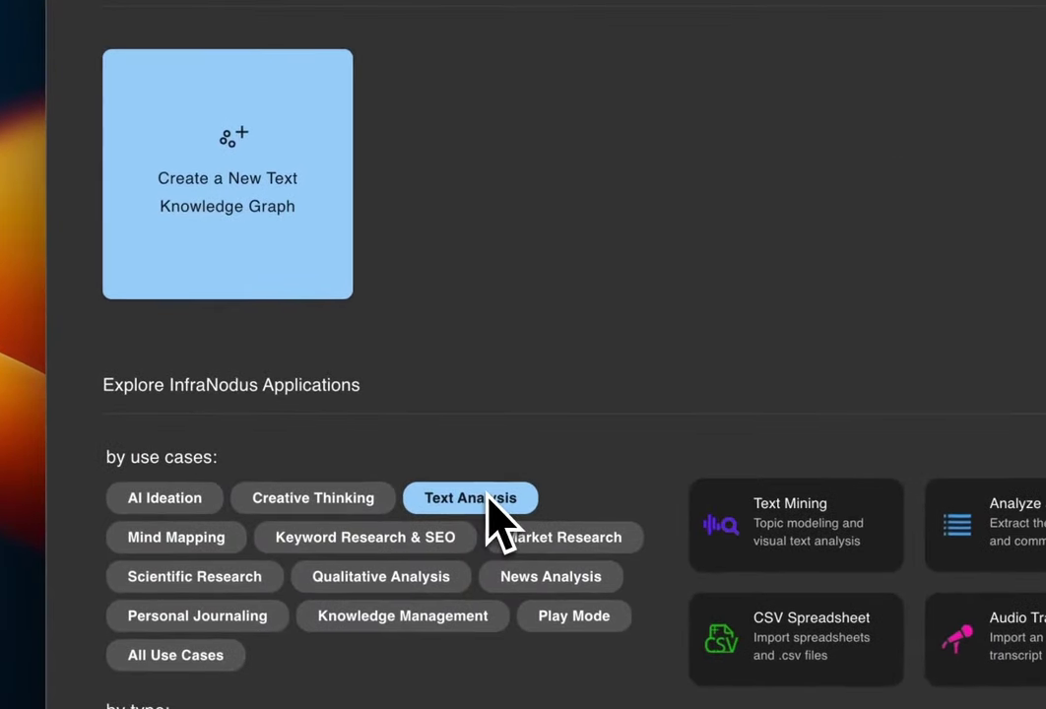
Step: Upload company_networking_1 as a new text graph via File Upload and reach its column table
{"action": "left_click", "coordinate": [314, 236]}
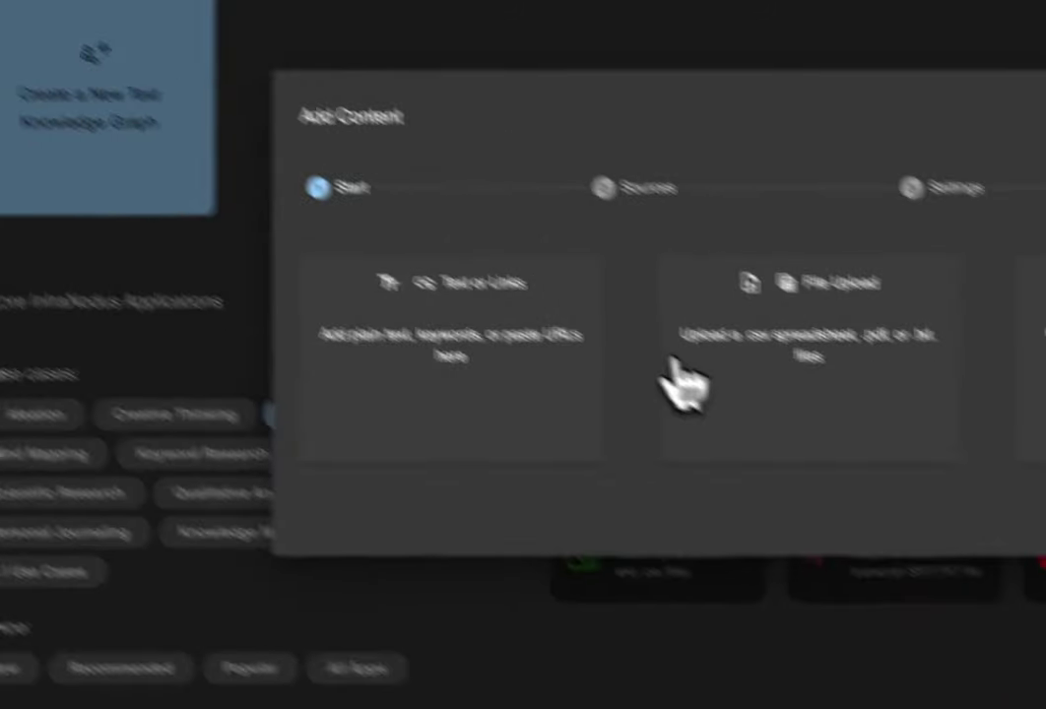
{"action": "left_click", "coordinate": [867, 388]}
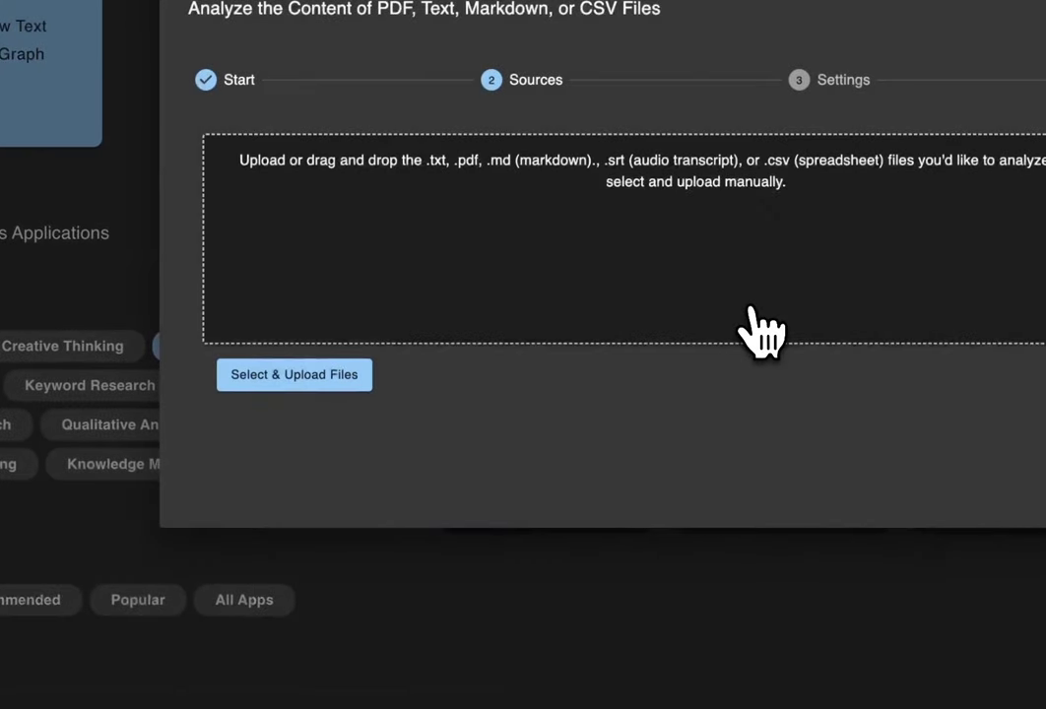
{"action": "left_click", "coordinate": [329, 381]}
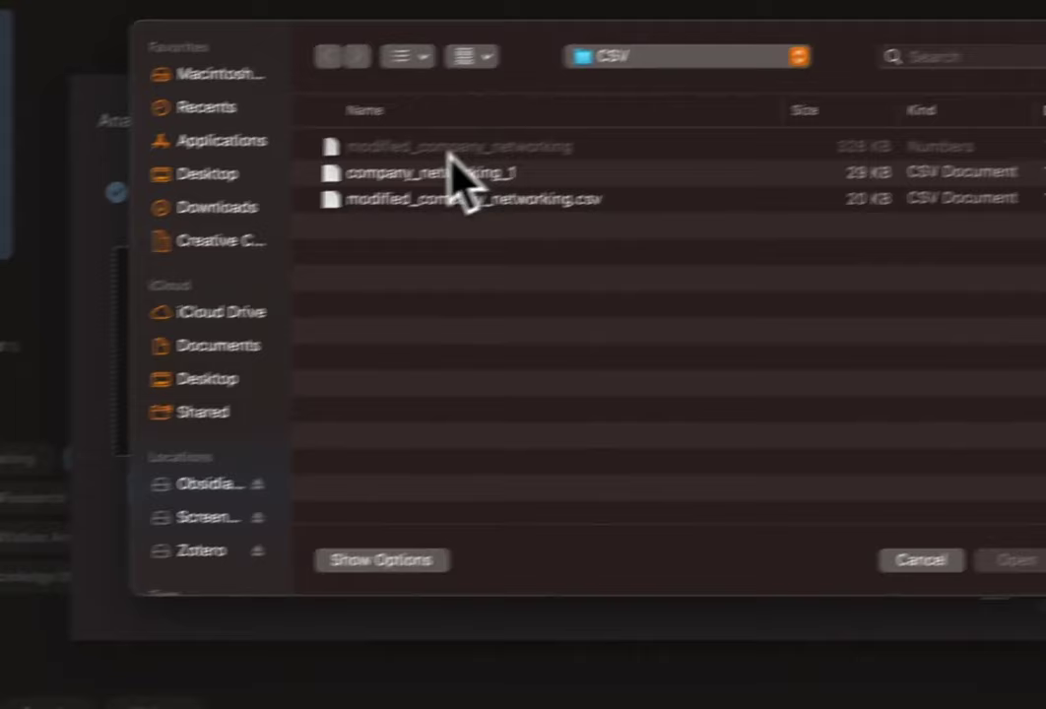
{"action": "left_click", "coordinate": [369, 192]}
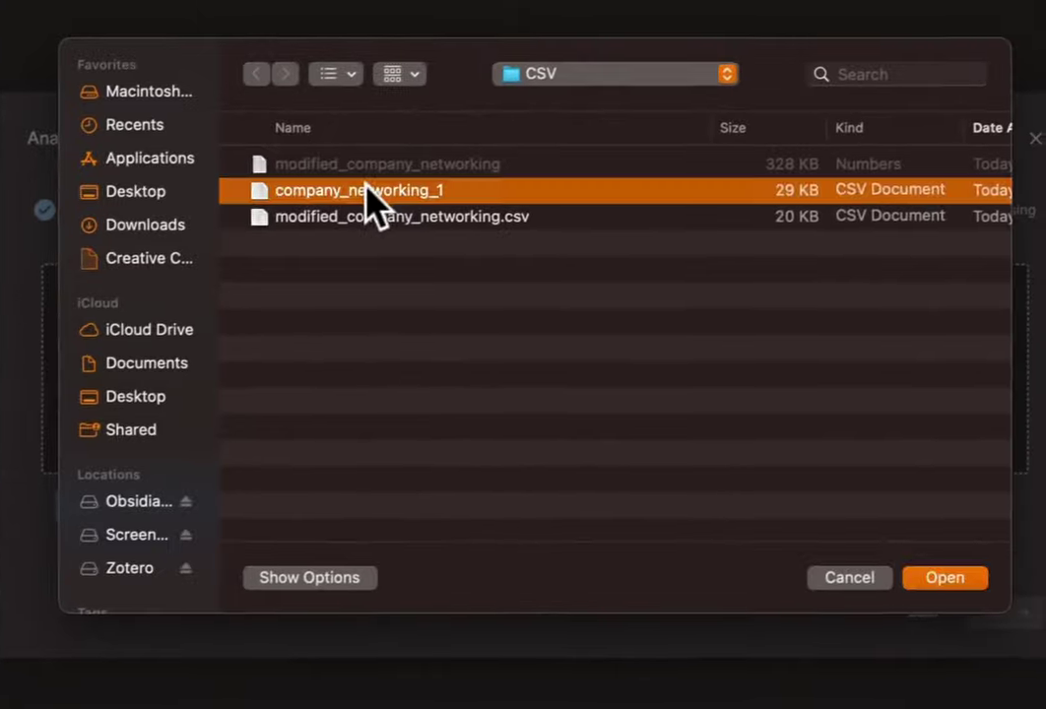
{"action": "double_click", "coordinate": [369, 192]}
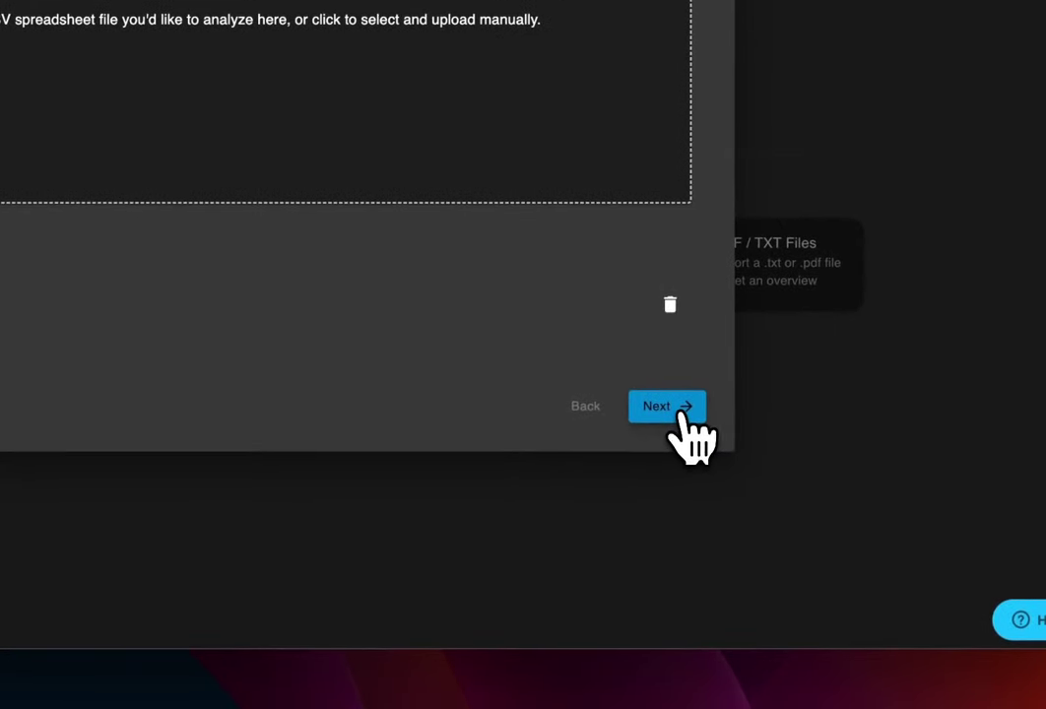
{"action": "left_click", "coordinate": [679, 412]}
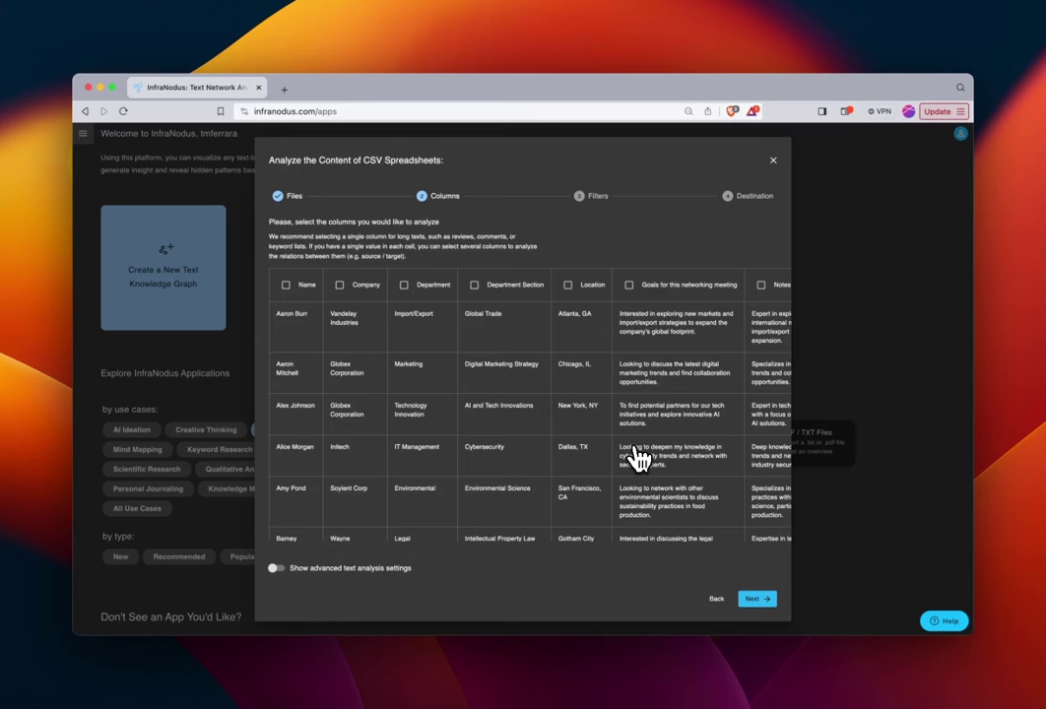
Step: Select the Name through Location columns for analysis and continue to the destination step
{"action": "scroll", "coordinate": [677, 397], "scroll_direction": "right", "scroll_amount": 5}
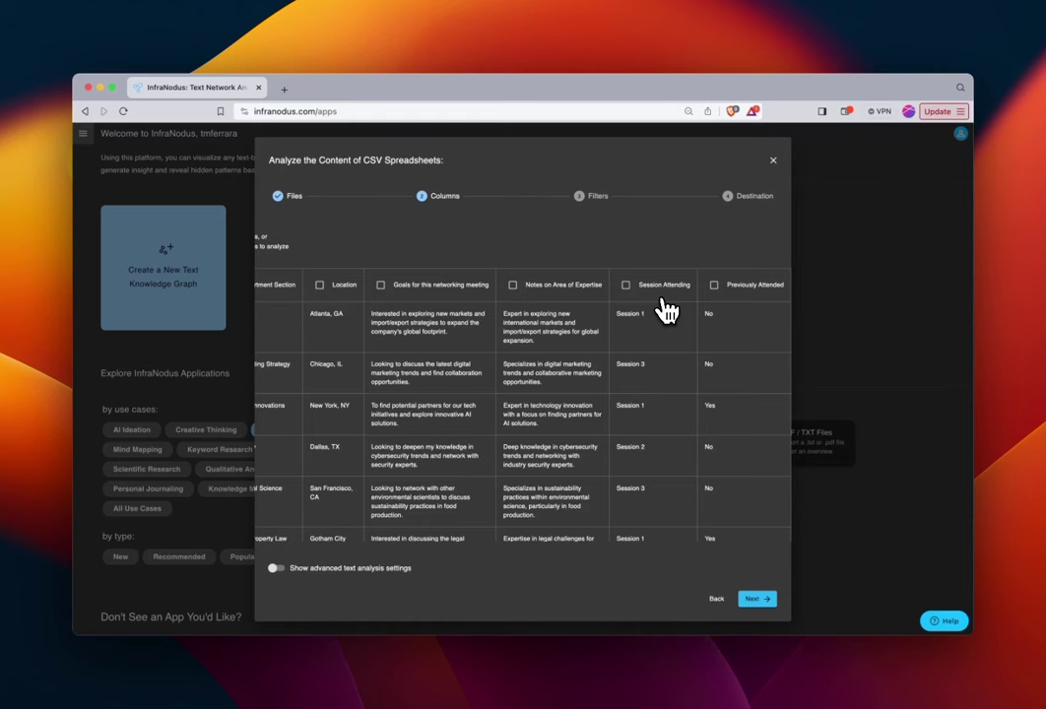
{"action": "scroll", "coordinate": [537, 366], "scroll_direction": "left", "scroll_amount": 5}
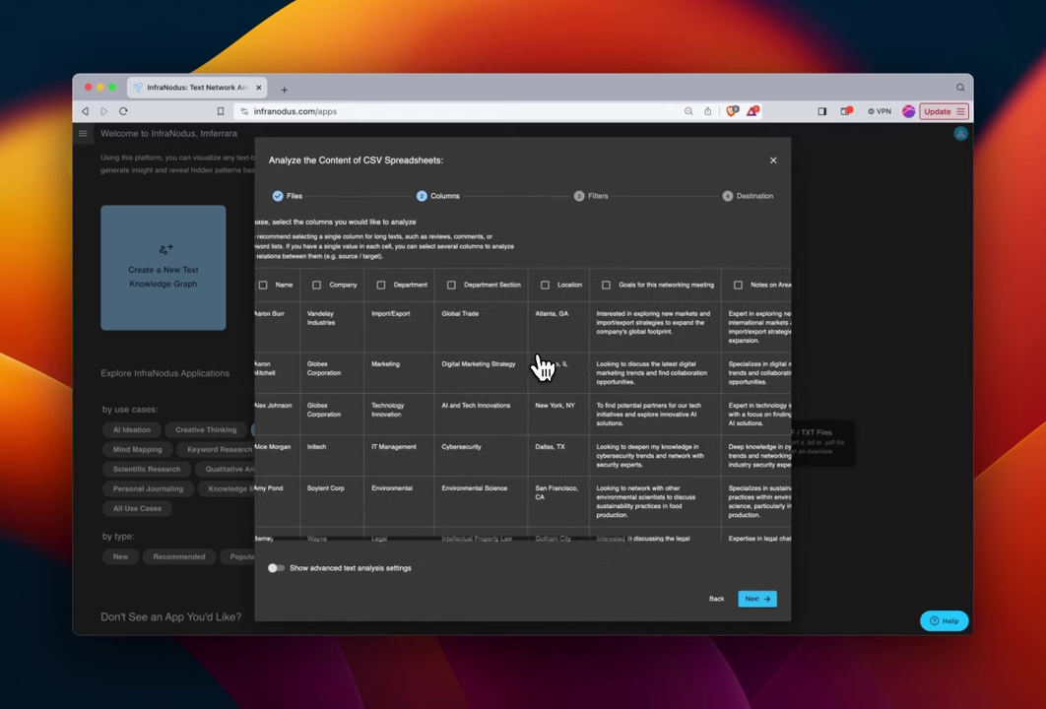
{"action": "scroll", "coordinate": [540, 366], "scroll_direction": "left", "scroll_amount": 1}
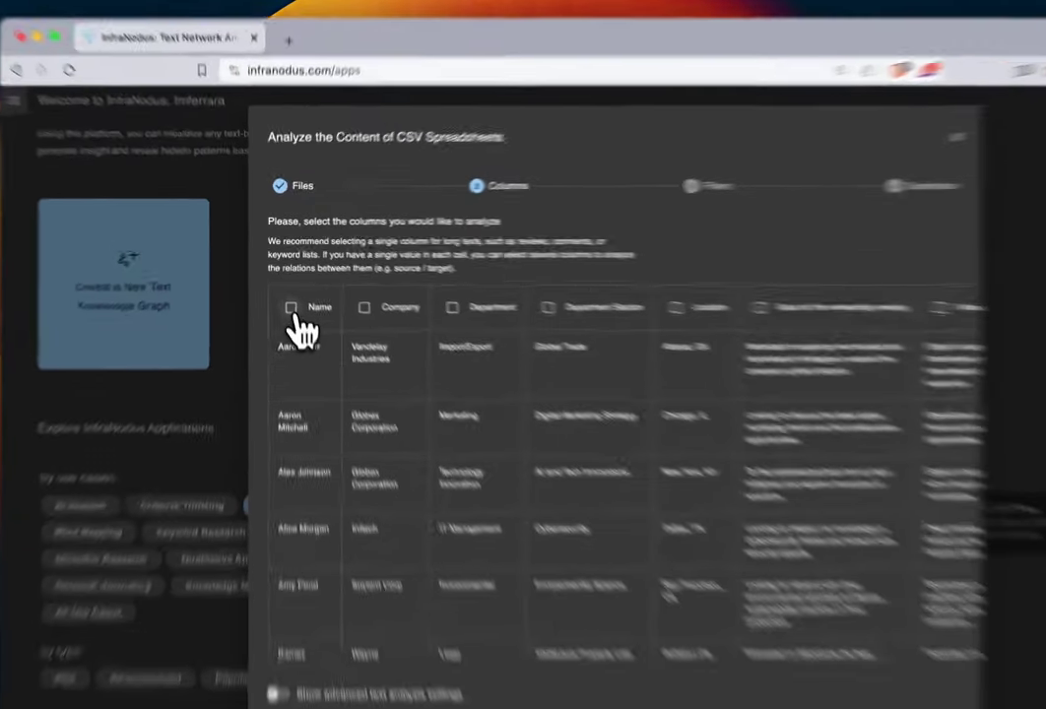
{"action": "left_click", "coordinate": [287, 286]}
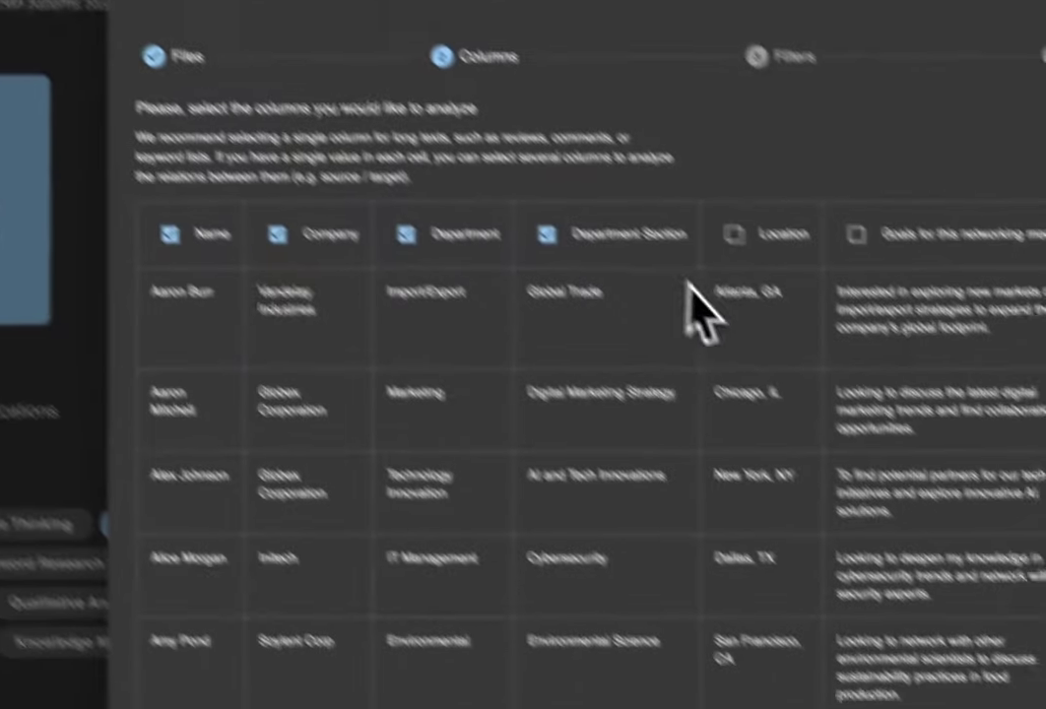
{"action": "left_click", "coordinate": [863, 346]}
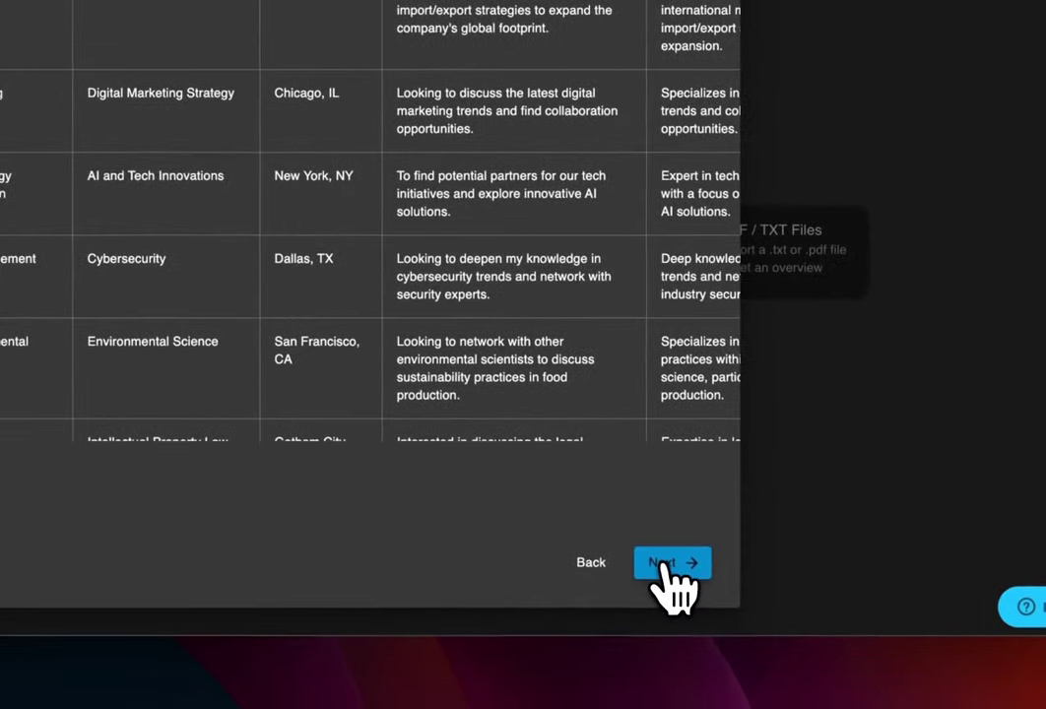
{"action": "scroll", "coordinate": [531, 245], "scroll_direction": "right", "scroll_amount": 10}
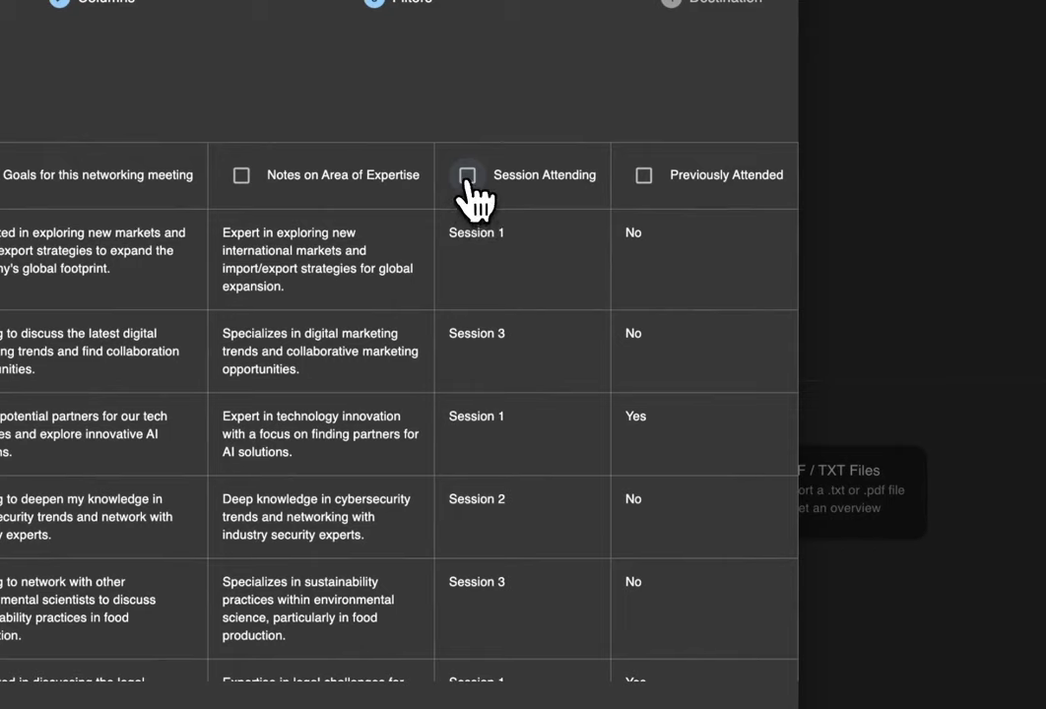
{"action": "left_click", "coordinate": [730, 573]}
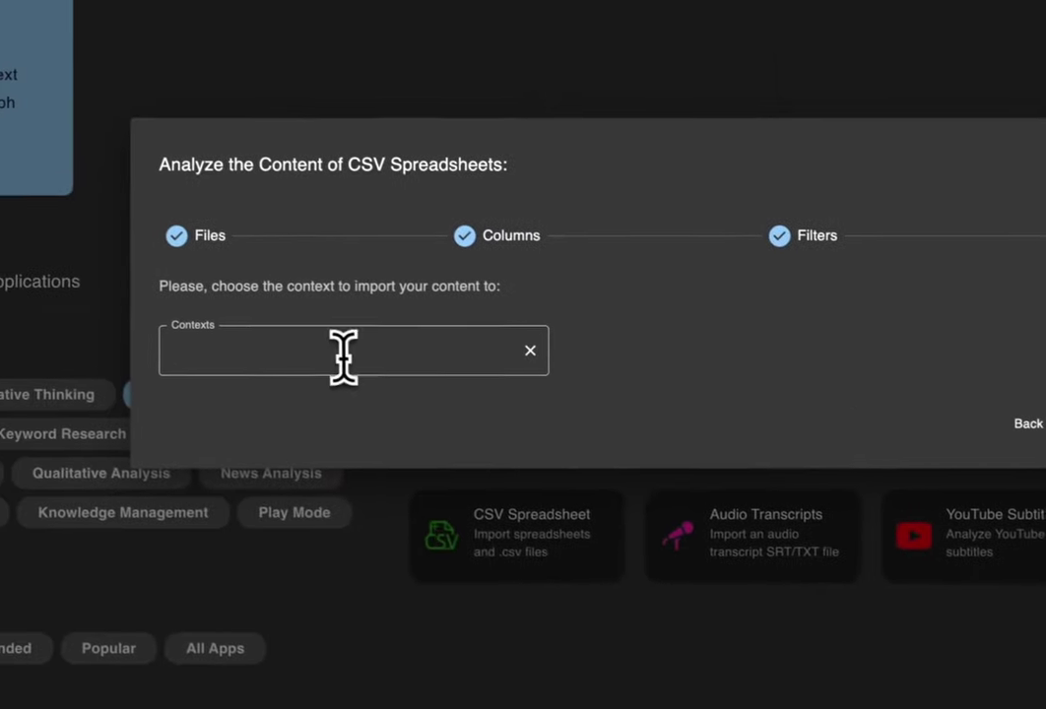
Step: Name the destination context networking_matching
{"action": "left_click", "coordinate": [2, 184]}
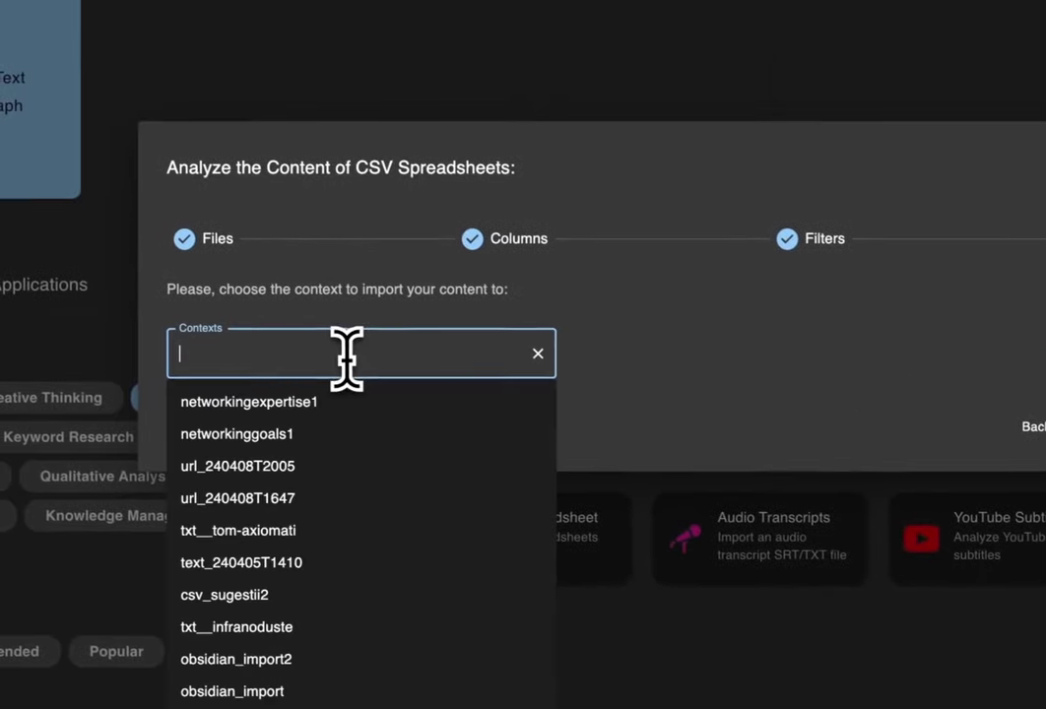
{"action": "type", "text": "networking"}
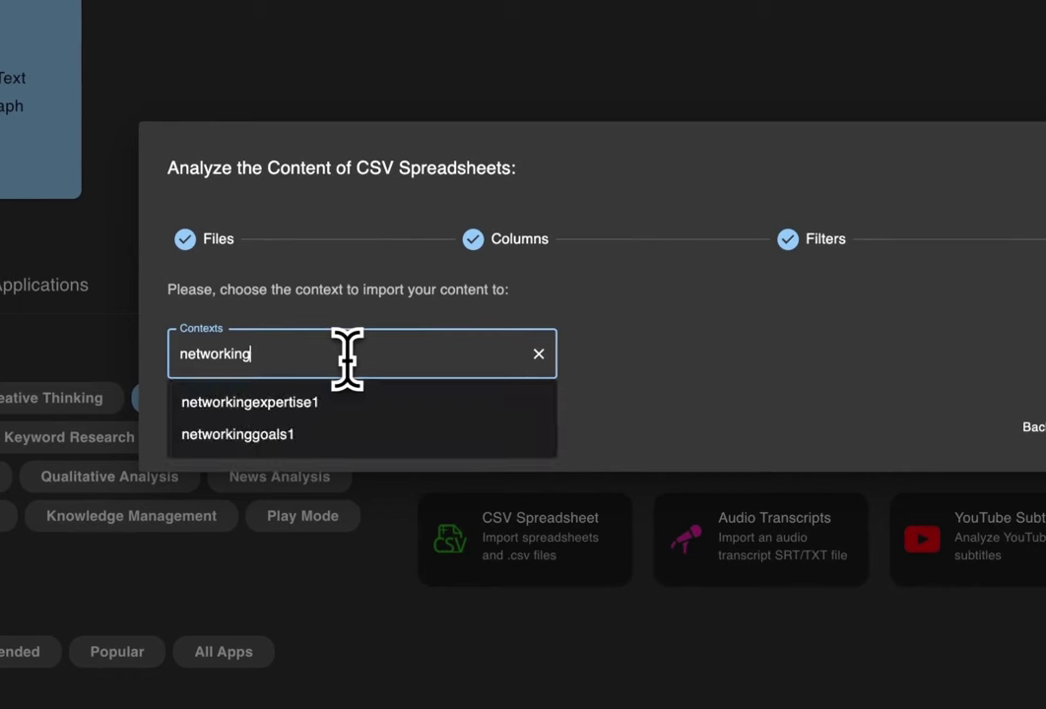
{"action": "type", "text": "_matching1"}
{"action": "key", "text": "Return"}
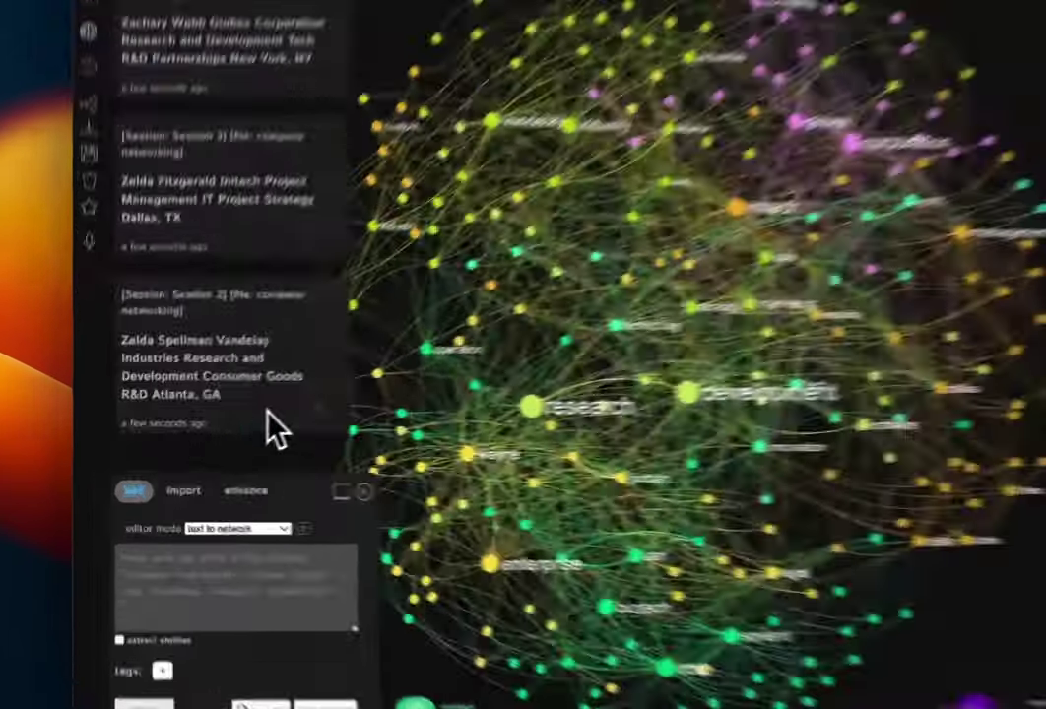
Step: Filter statements by the Session 2 attendee's name, then clear the filter
{"action": "mouse_move", "coordinate": [189, 430]}
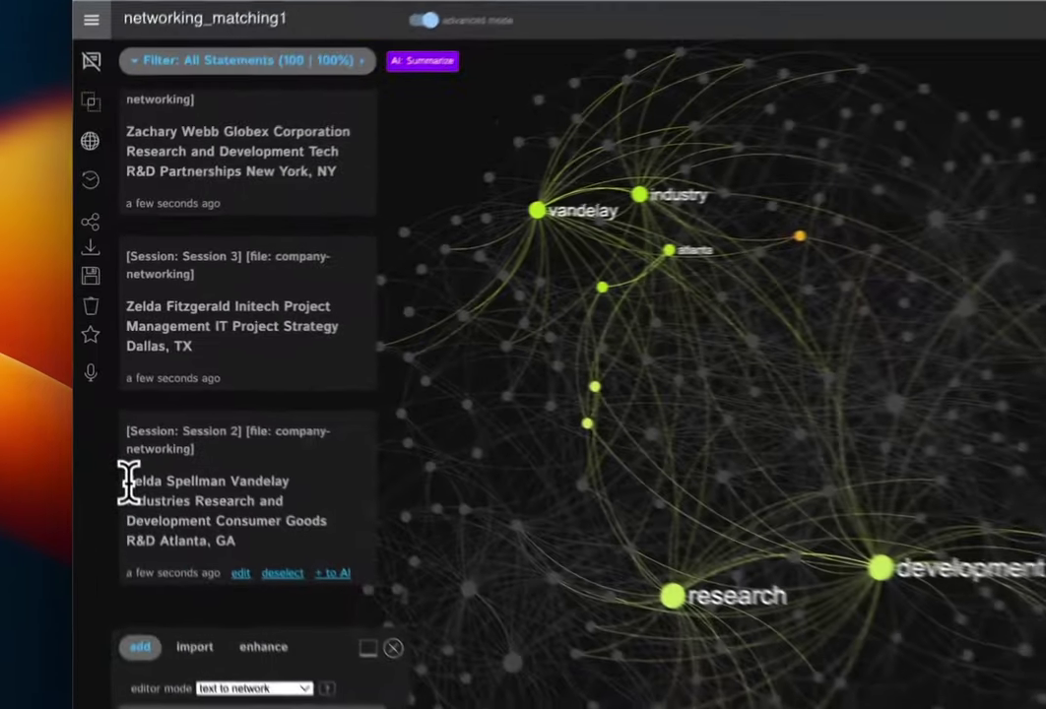
{"action": "left_click_drag", "start_coordinate": [103, 390], "coordinate": [148, 390]}
{"action": "left_click", "coordinate": [268, 264]}
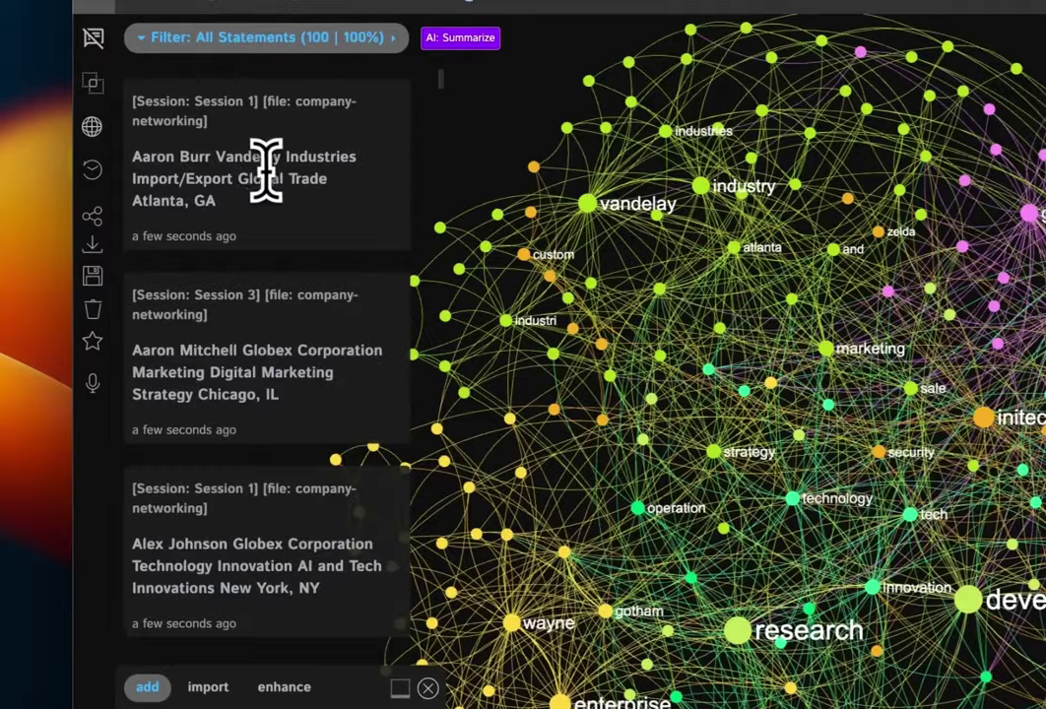
Step: Dismiss the AI gap advice and highlight the Session 2 Vandelay Industries attendee's concepts
{"action": "scroll", "coordinate": [241, 295], "scroll_direction": "down", "scroll_amount": 15}
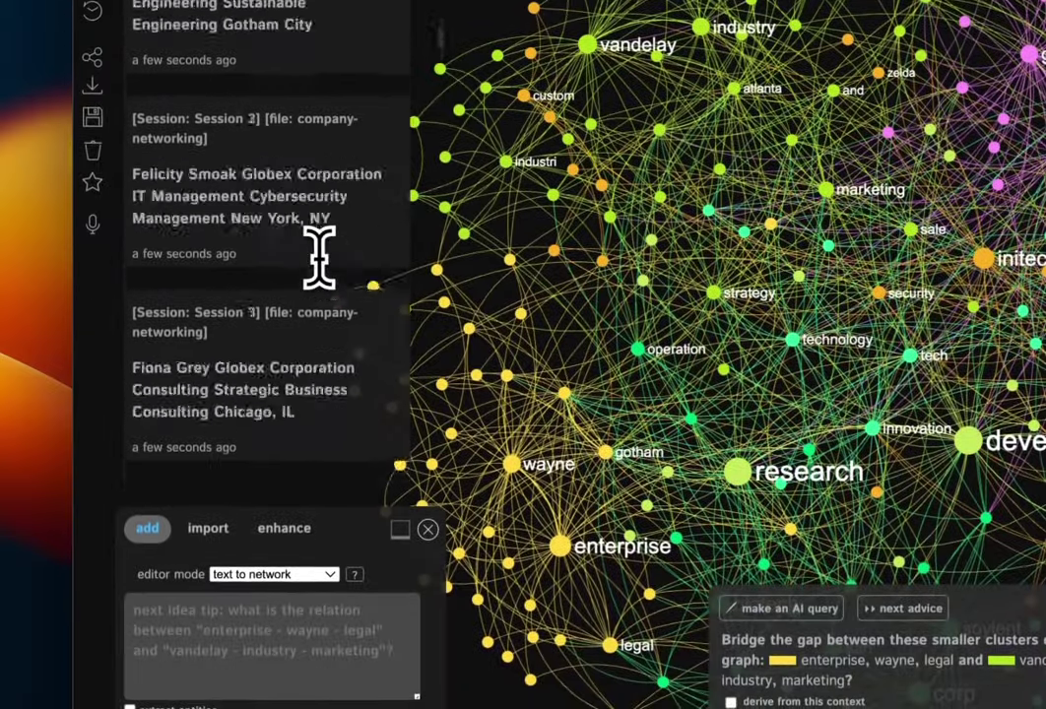
{"action": "scroll", "coordinate": [301, 266], "scroll_direction": "down", "scroll_amount": 10}
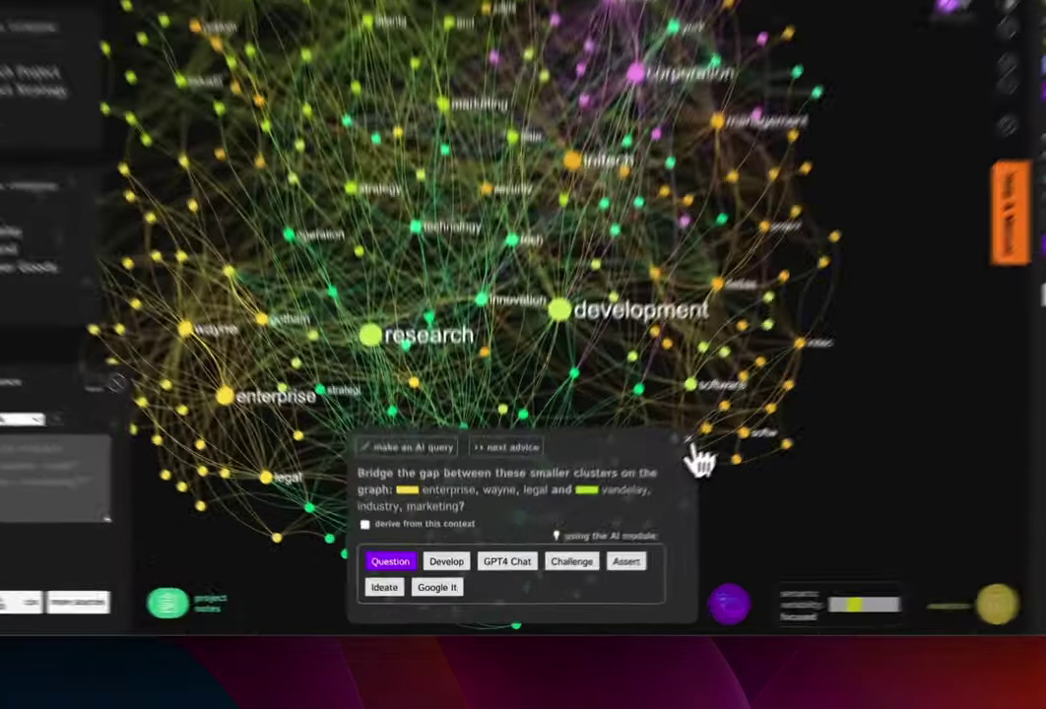
{"action": "left_click", "coordinate": [598, 515]}
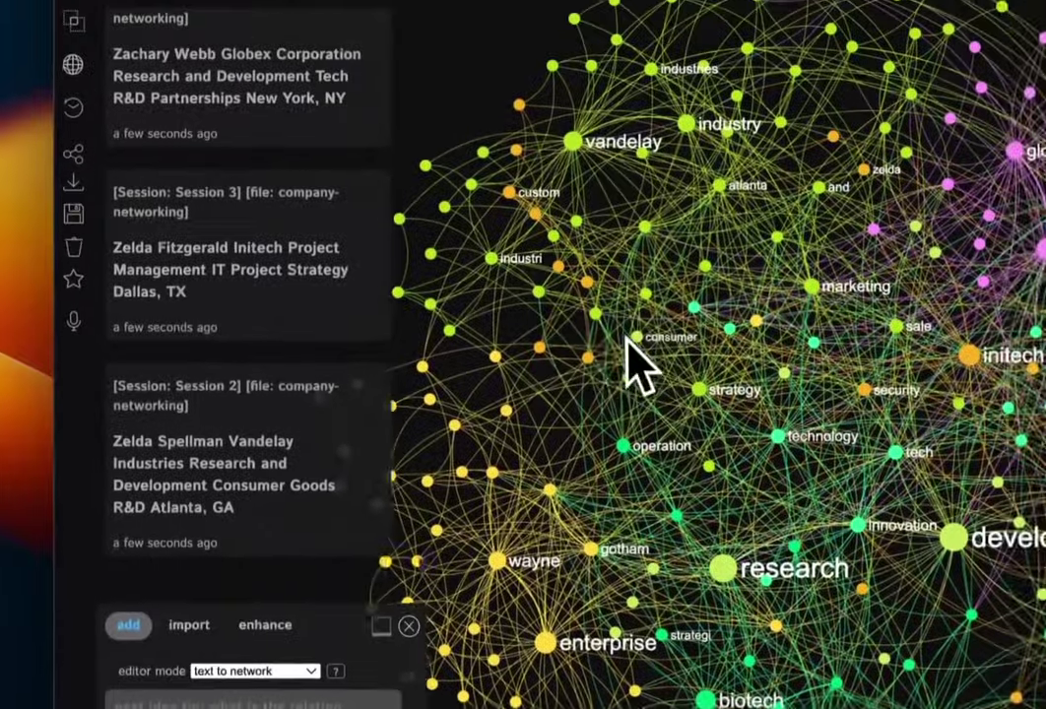
{"action": "left_click_drag", "start_coordinate": [630, 242], "coordinate": [749, 260]}
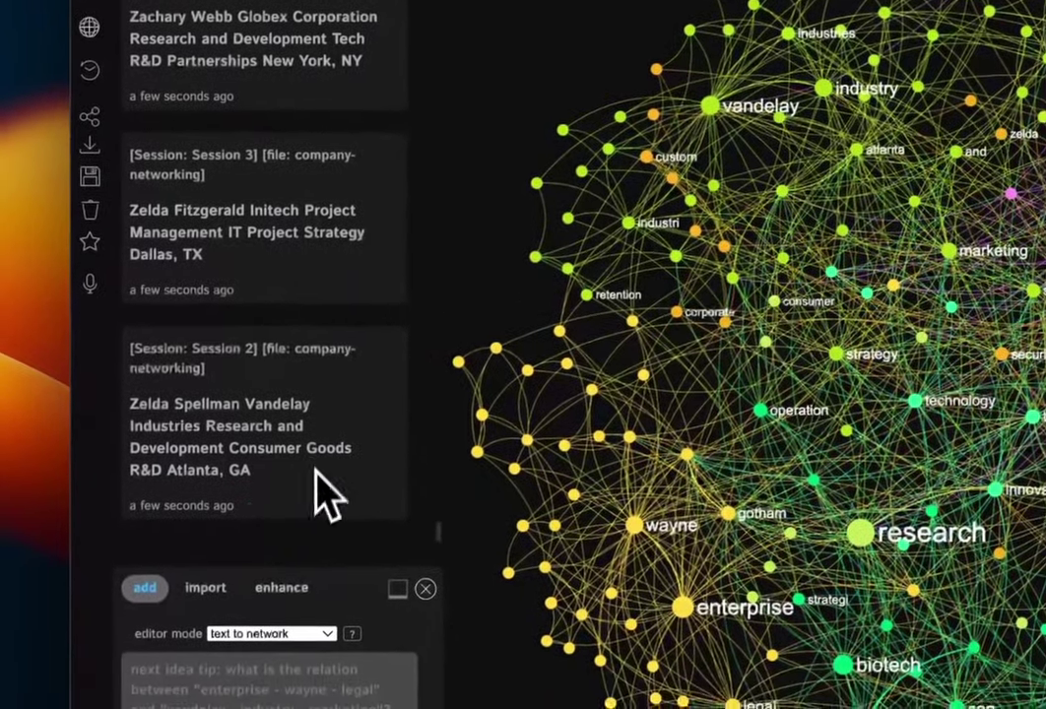
{"action": "left_click", "coordinate": [308, 500]}
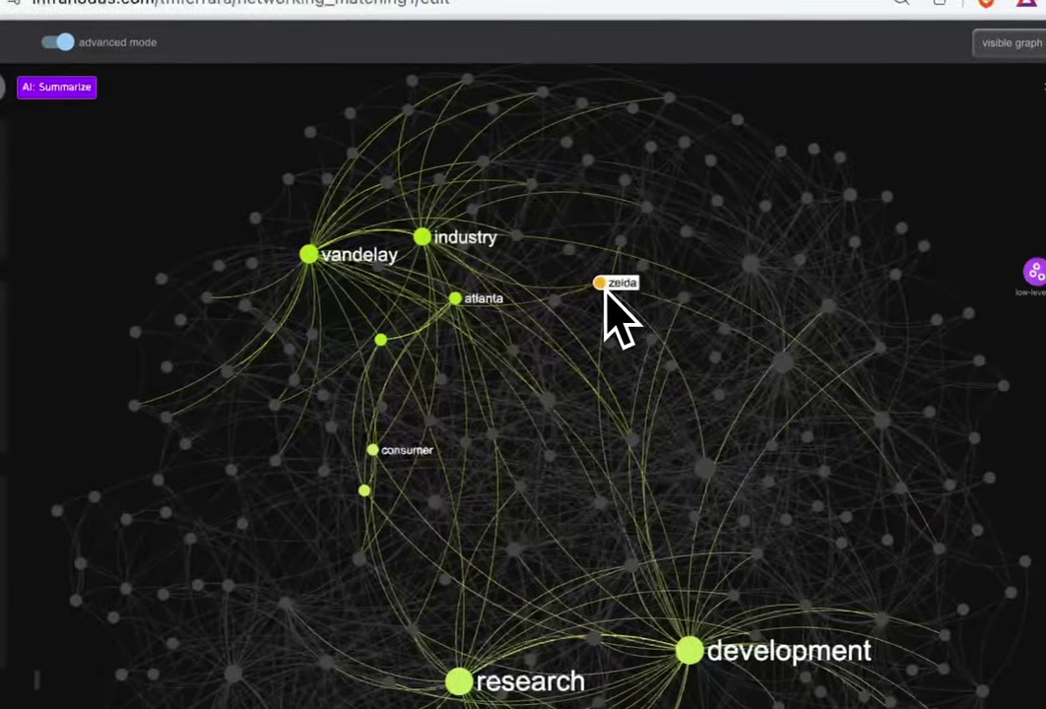
Step: Filter statements by the zelda node, then by vandelay plus industry, and deselect them
{"action": "left_click", "coordinate": [602, 285]}
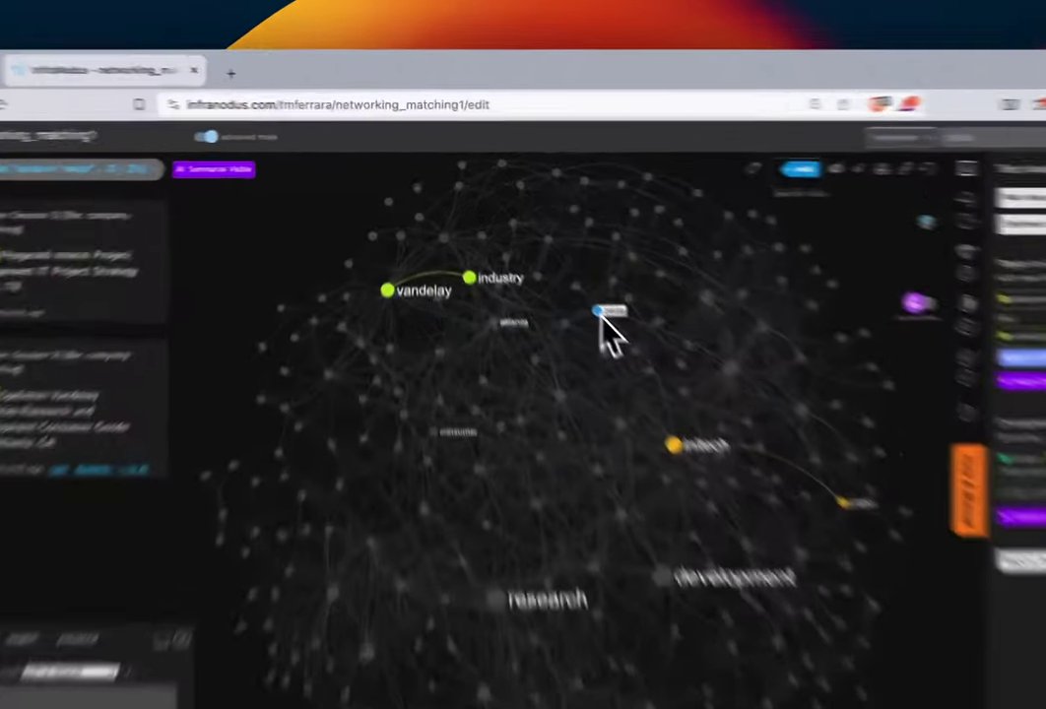
{"action": "left_click", "coordinate": [540, 257]}
{"action": "left_click", "coordinate": [392, 240]}
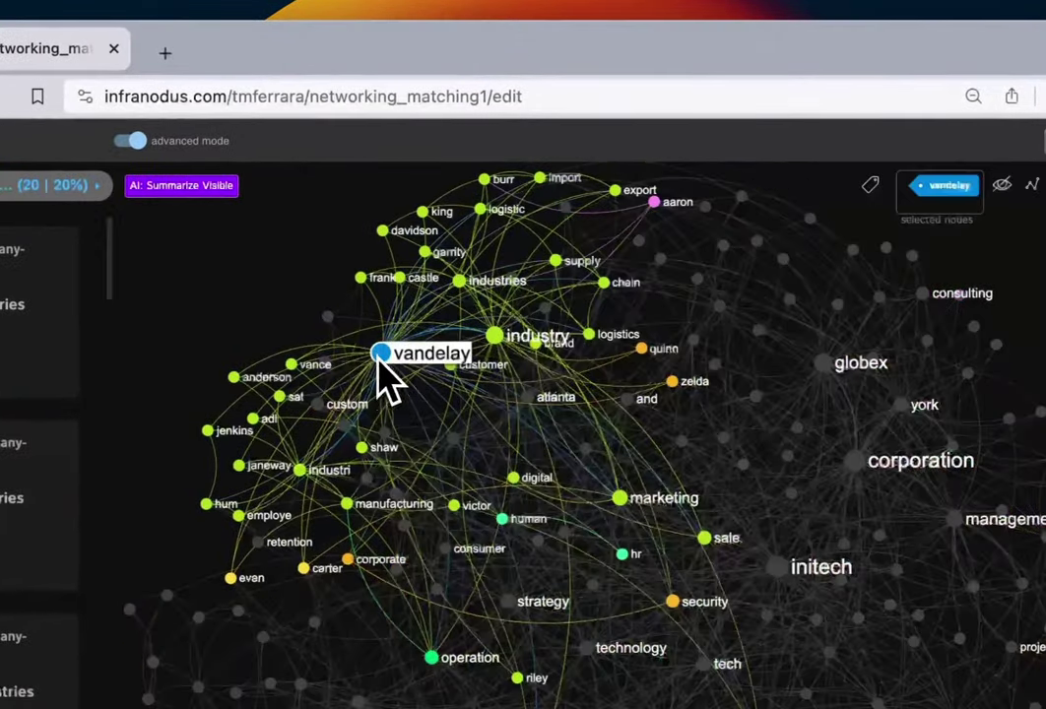
{"action": "left_click", "coordinate": [502, 343]}
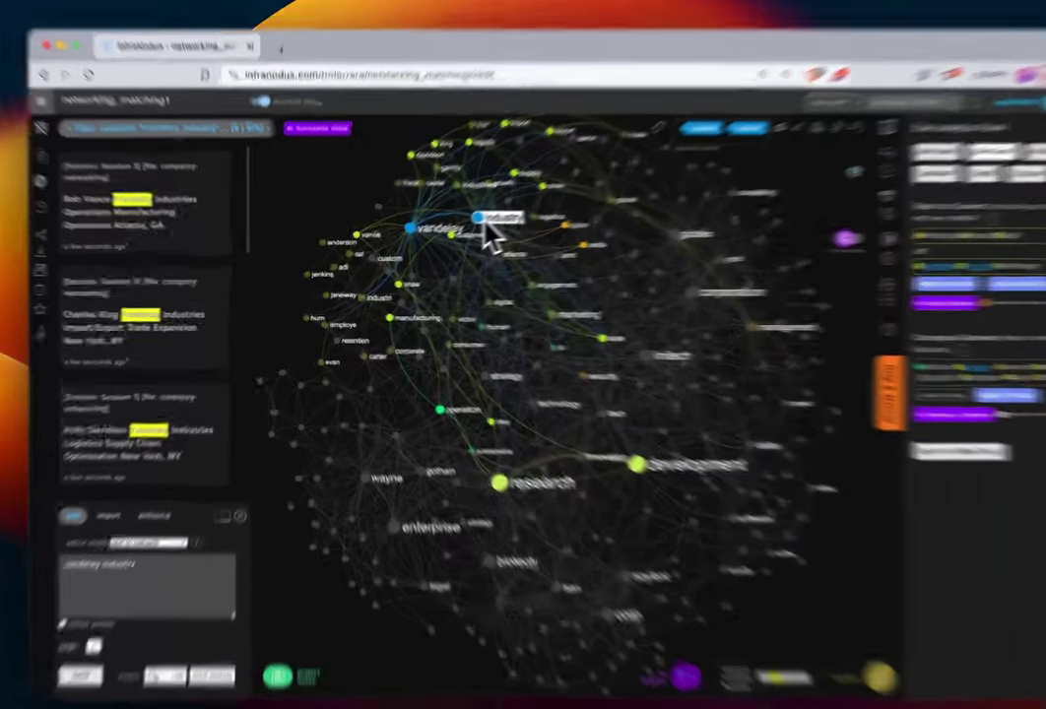
{"action": "left_click", "coordinate": [454, 236]}
{"action": "left_click", "coordinate": [394, 243]}
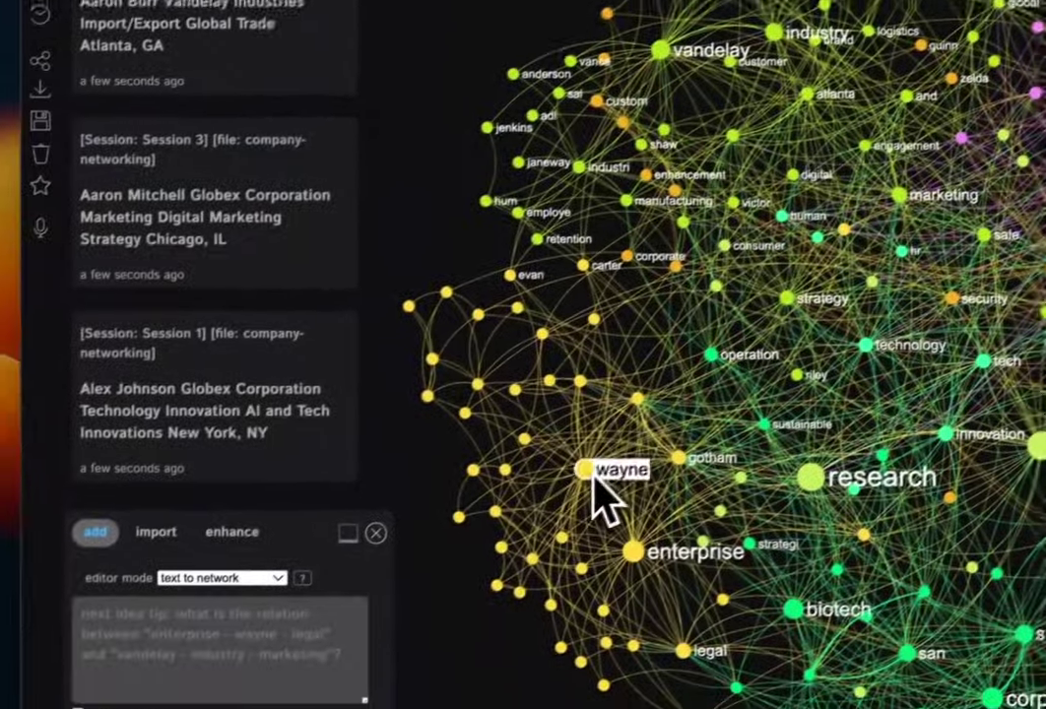
Step: Filter by wayne plus enterprise, then deselect both to restore the full graph
{"action": "left_click", "coordinate": [407, 596]}
{"action": "left_click", "coordinate": [667, 547]}
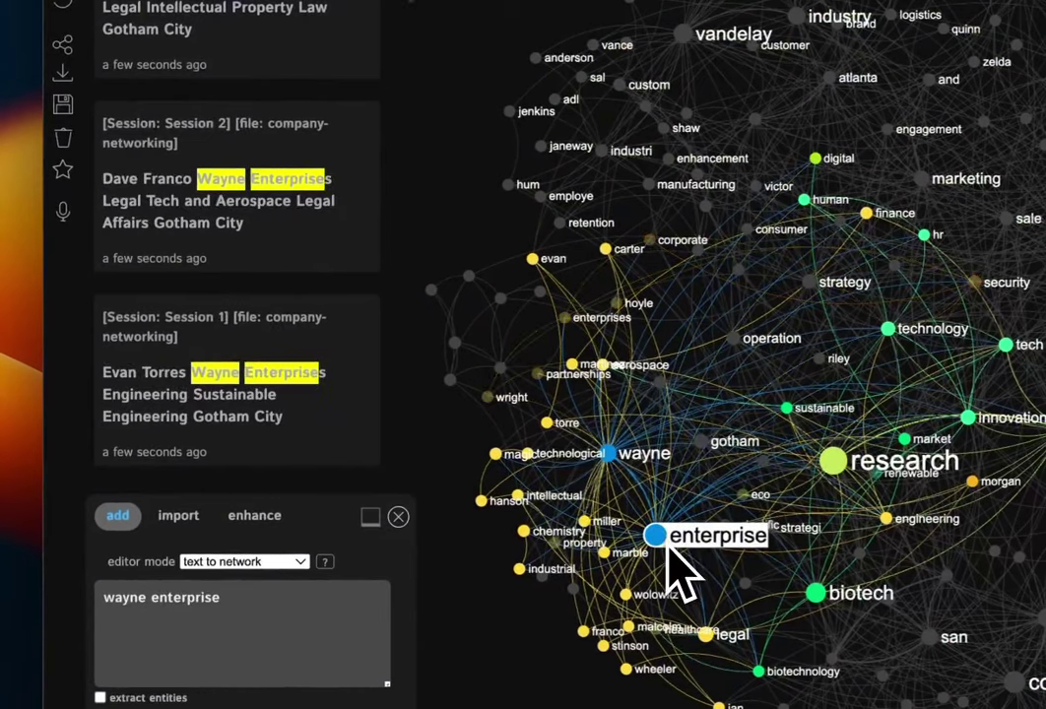
{"action": "left_click", "coordinate": [666, 547]}
{"action": "left_click", "coordinate": [611, 455]}
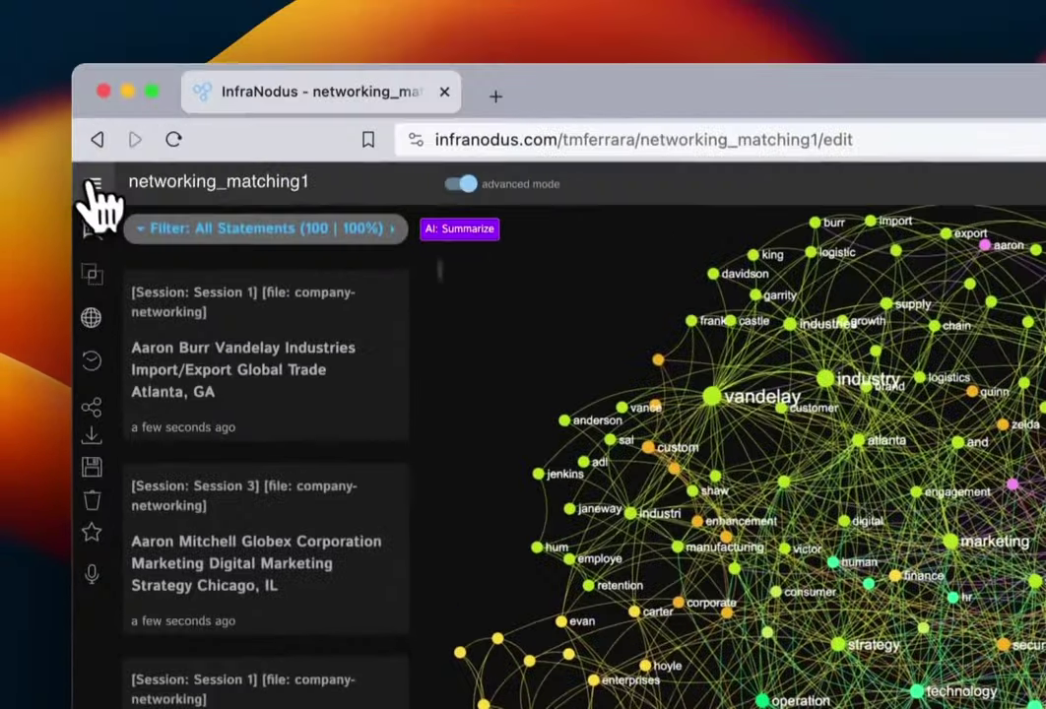
Step: From the Apps page, create a new text knowledge graph with File Upload as the source
{"action": "left_click", "coordinate": [88, 189]}
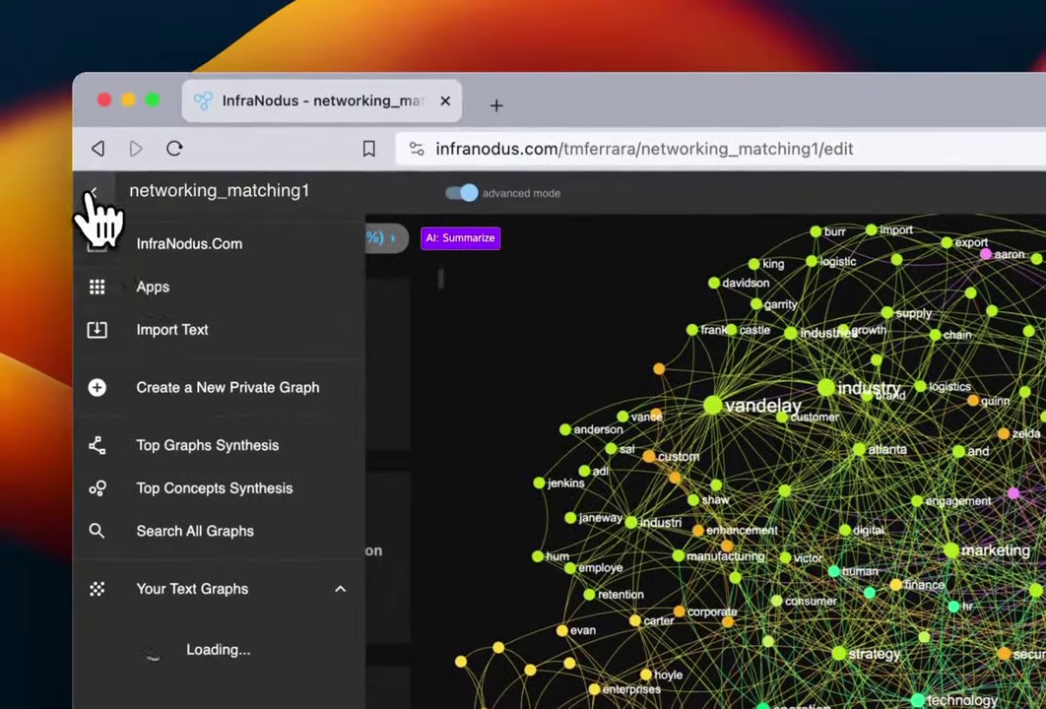
{"action": "left_click", "coordinate": [182, 295]}
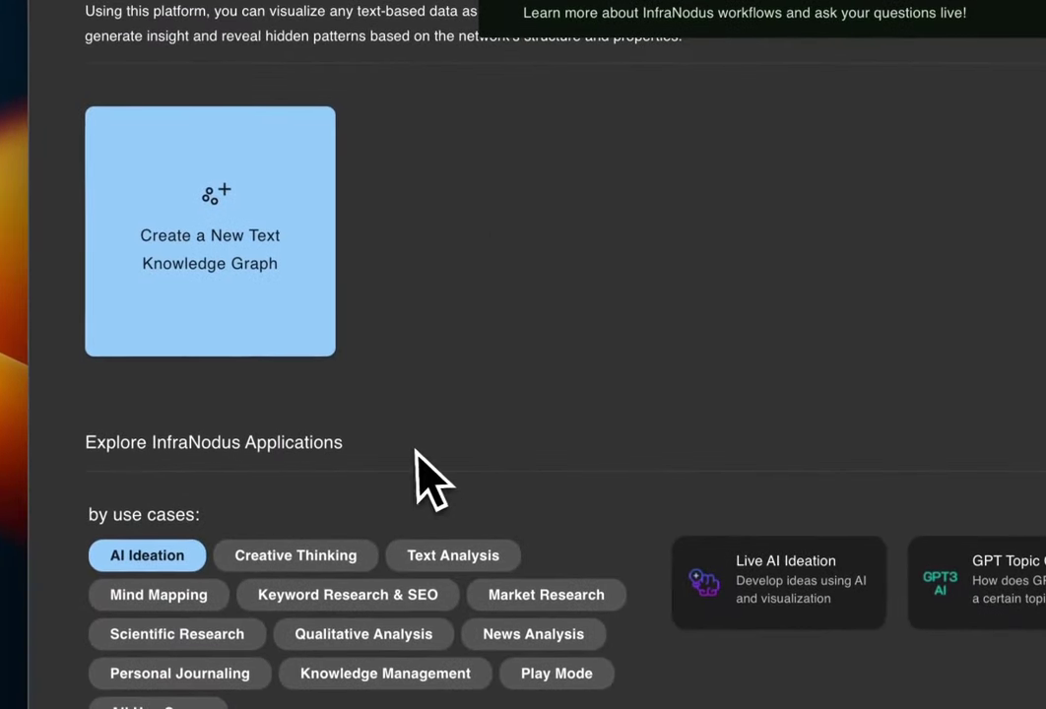
{"action": "left_click", "coordinate": [290, 295]}
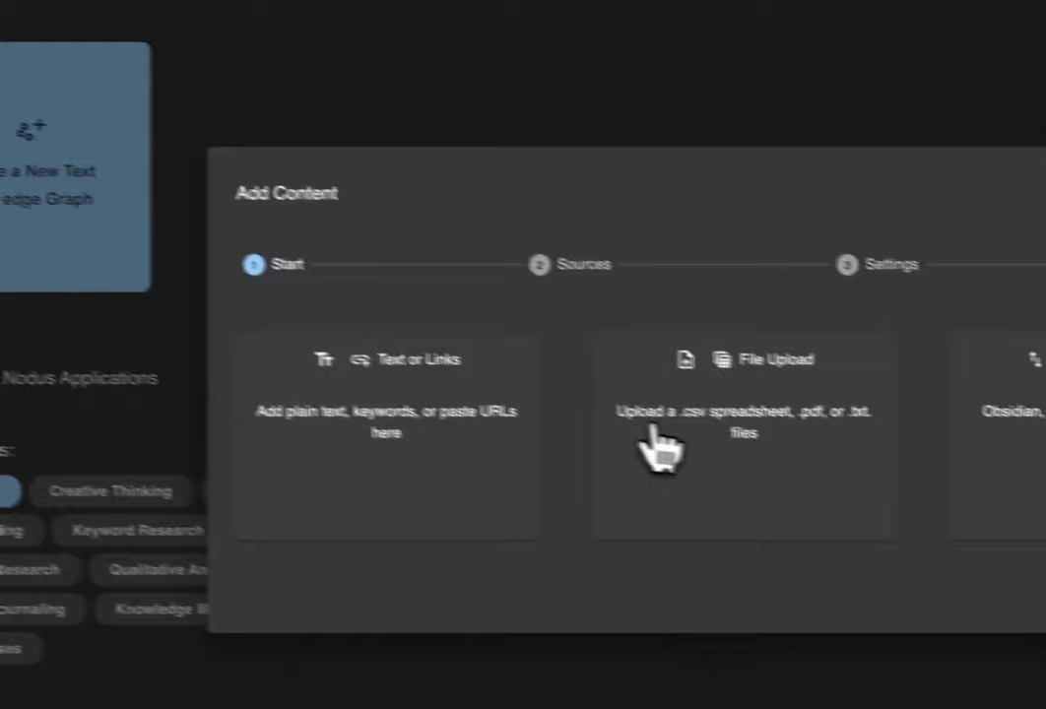
{"action": "left_click", "coordinate": [867, 488]}
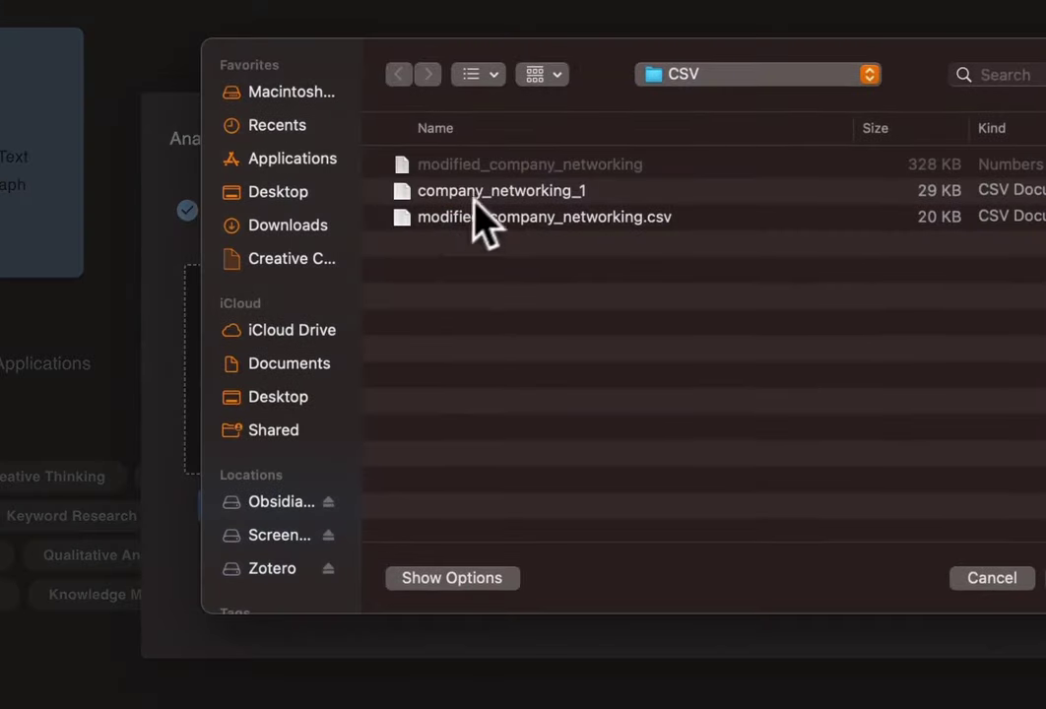
Step: Load company_networking_1, tick Name, Company, Department, Department Section and Location, and show advanced settings
{"action": "double_click", "coordinate": [475, 195]}
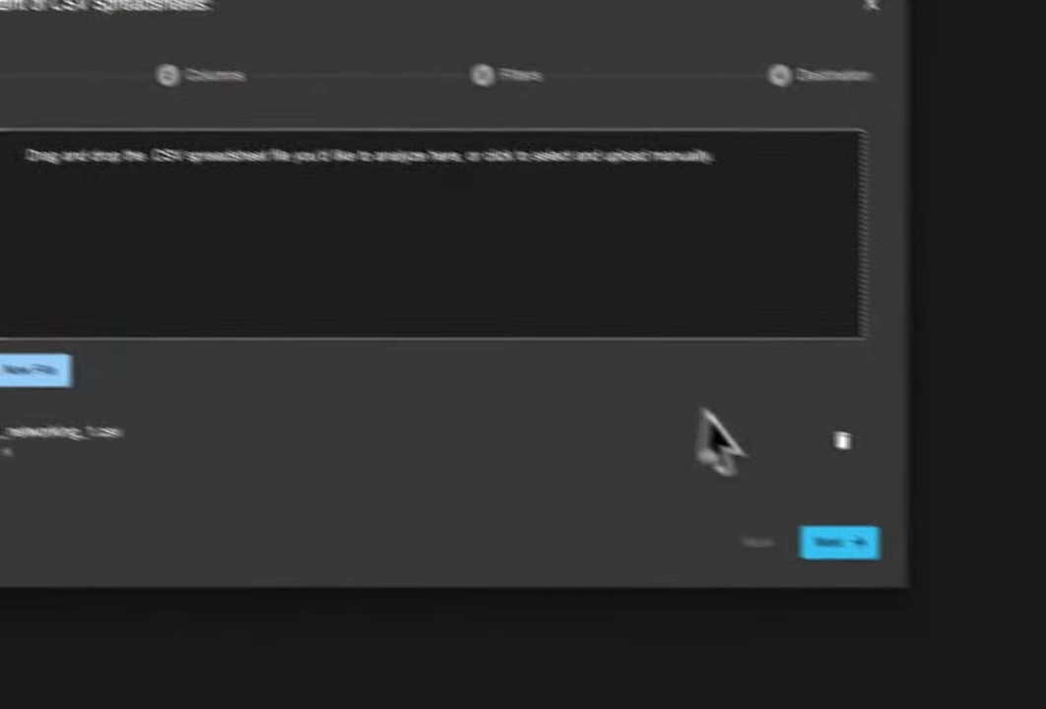
{"action": "left_click", "coordinate": [839, 541]}
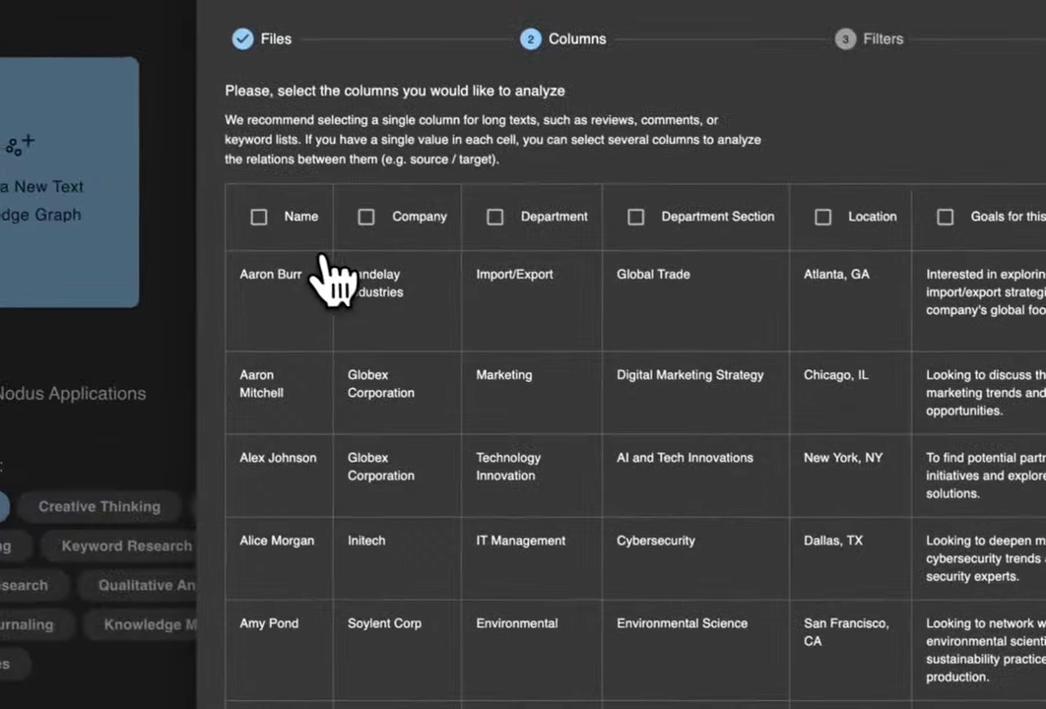
{"action": "left_click", "coordinate": [259, 216]}
{"action": "left_click", "coordinate": [366, 216]}
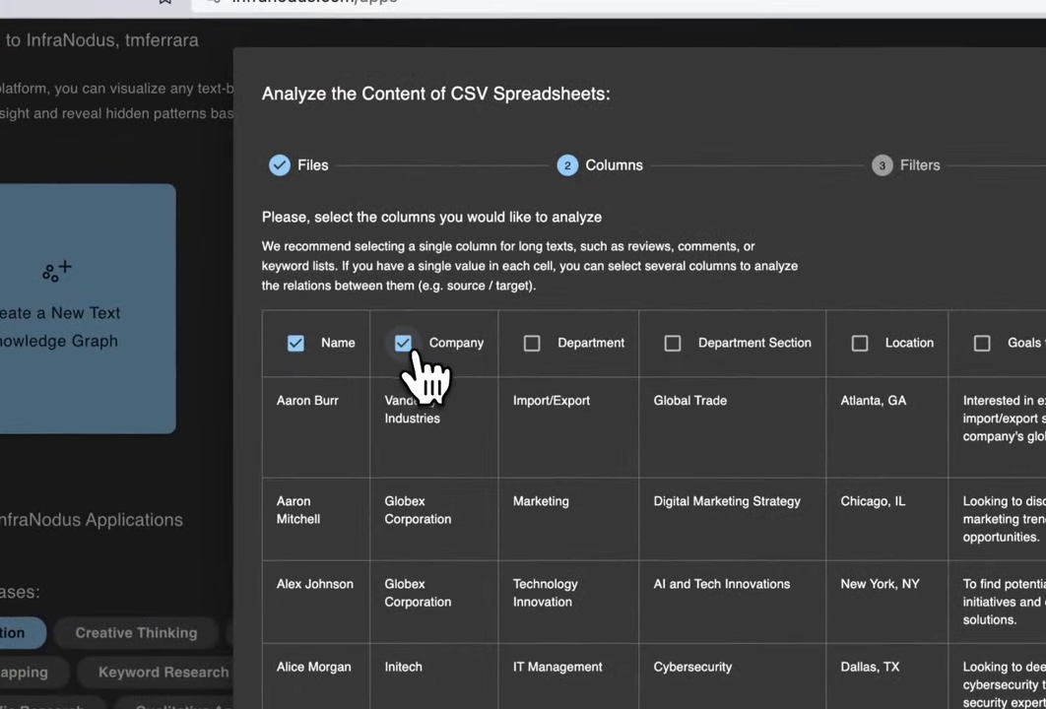
{"action": "left_click", "coordinate": [532, 345]}
{"action": "left_click", "coordinate": [672, 345]}
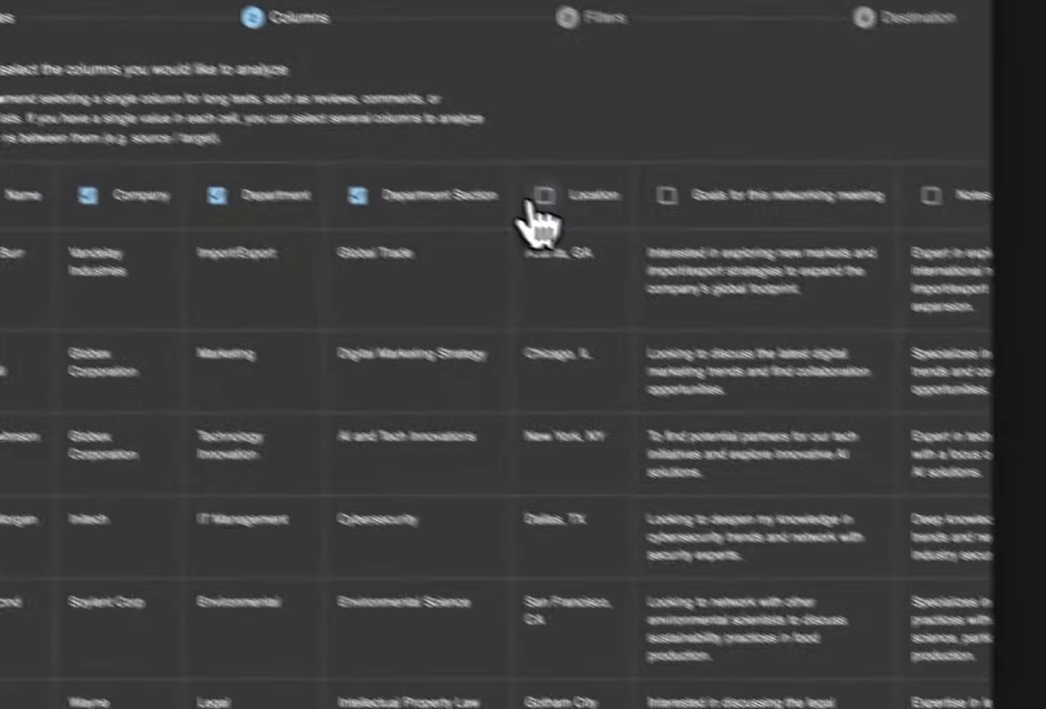
{"action": "left_click", "coordinate": [537, 202]}
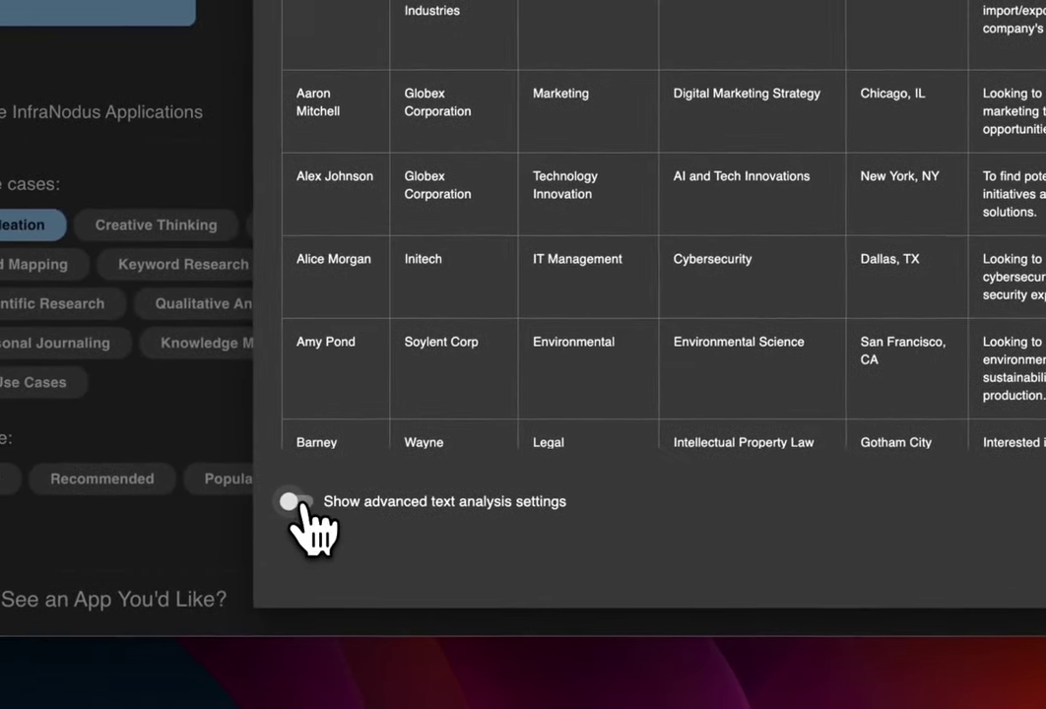
{"action": "left_click", "coordinate": [296, 503]}
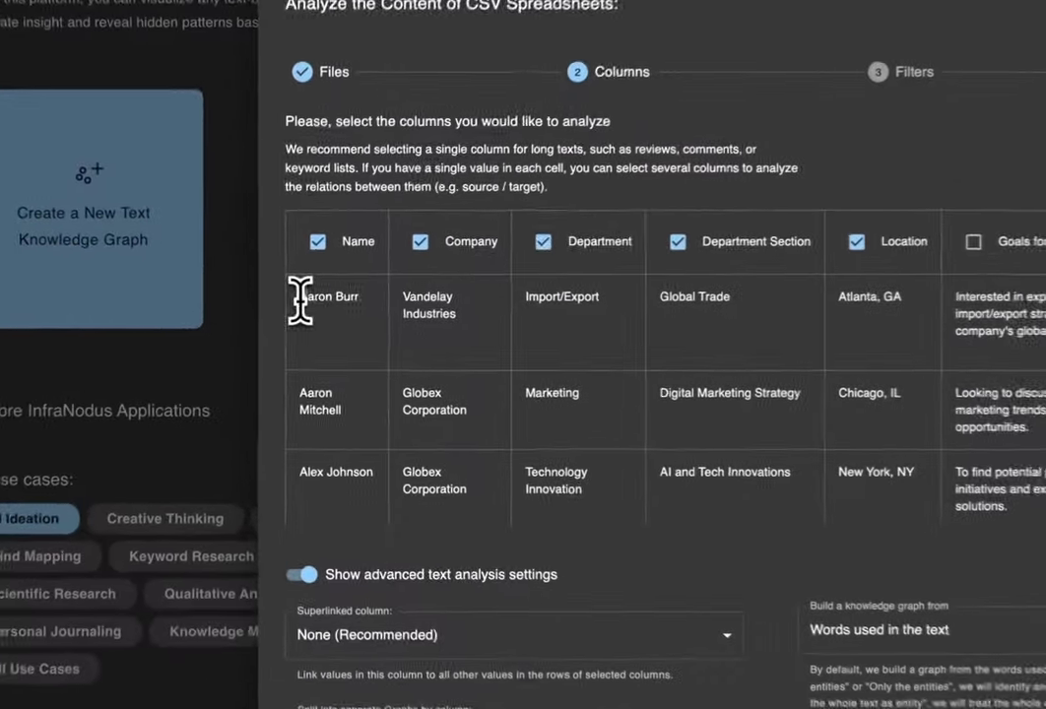
Step: Review sample cell values, then build the graph by tagging whole cell text as entities connected by row
{"action": "left_click_drag", "start_coordinate": [278, 315], "coordinate": [310, 316]}
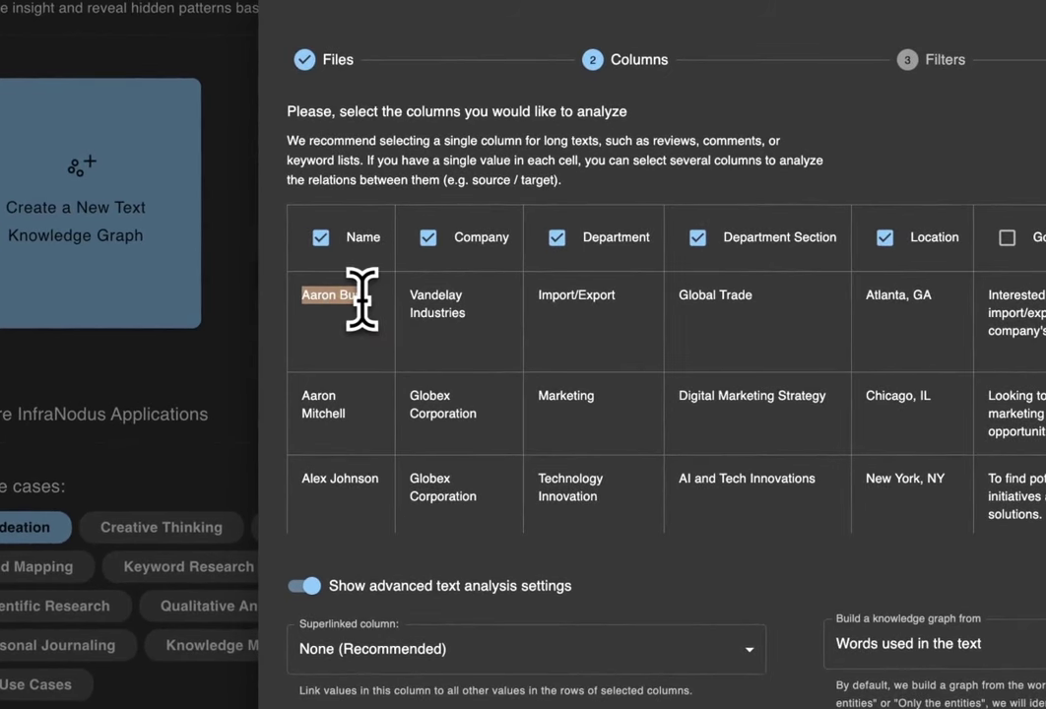
{"action": "left_click", "coordinate": [322, 297]}
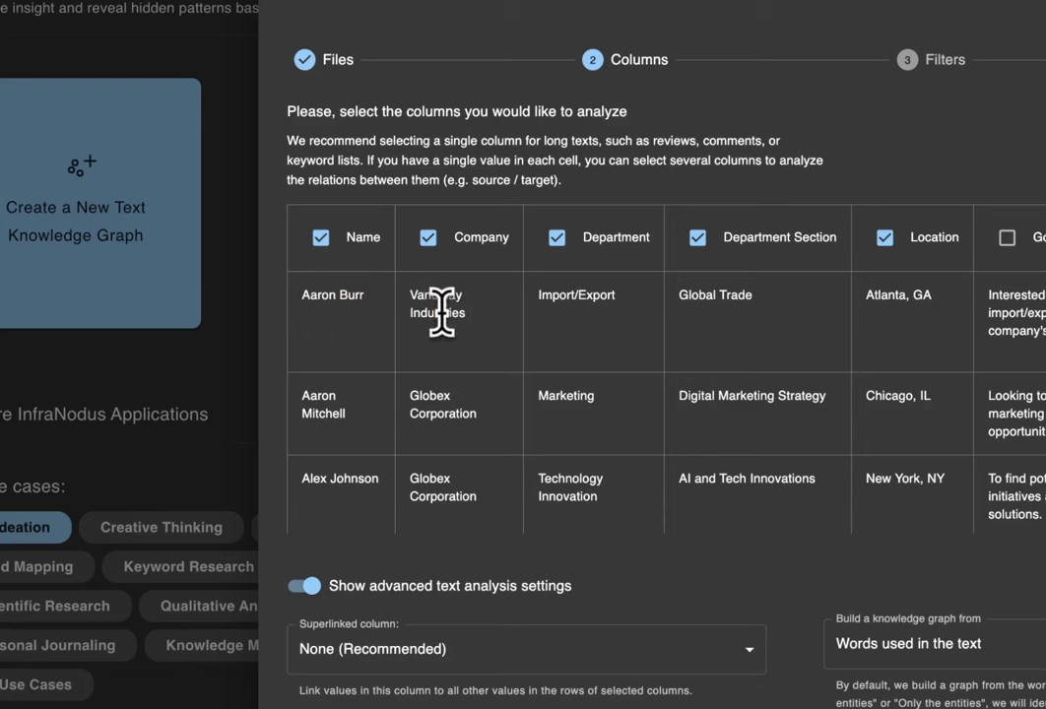
{"action": "left_click", "coordinate": [433, 389]}
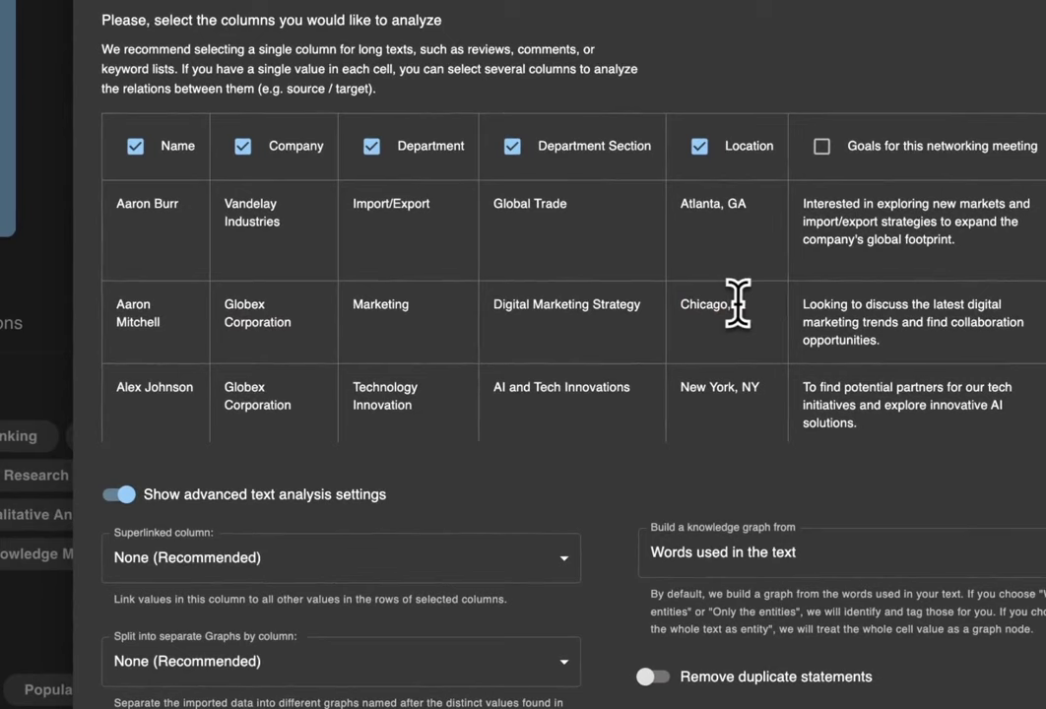
{"action": "double_click", "coordinate": [922, 395]}
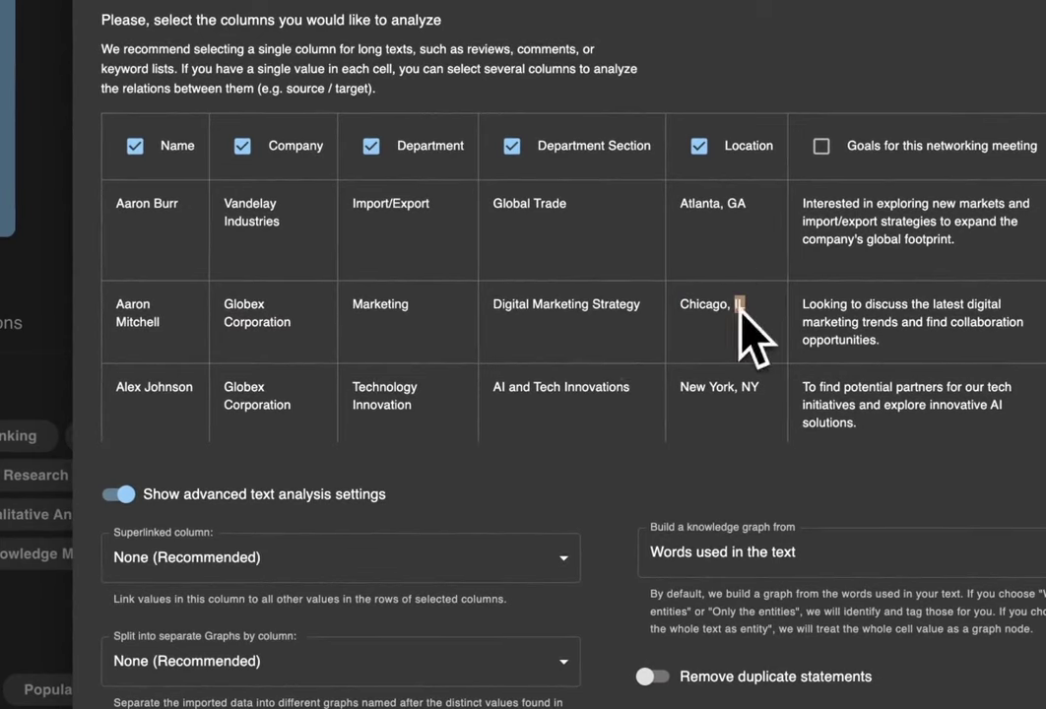
{"action": "triple_click", "coordinate": [557, 306]}
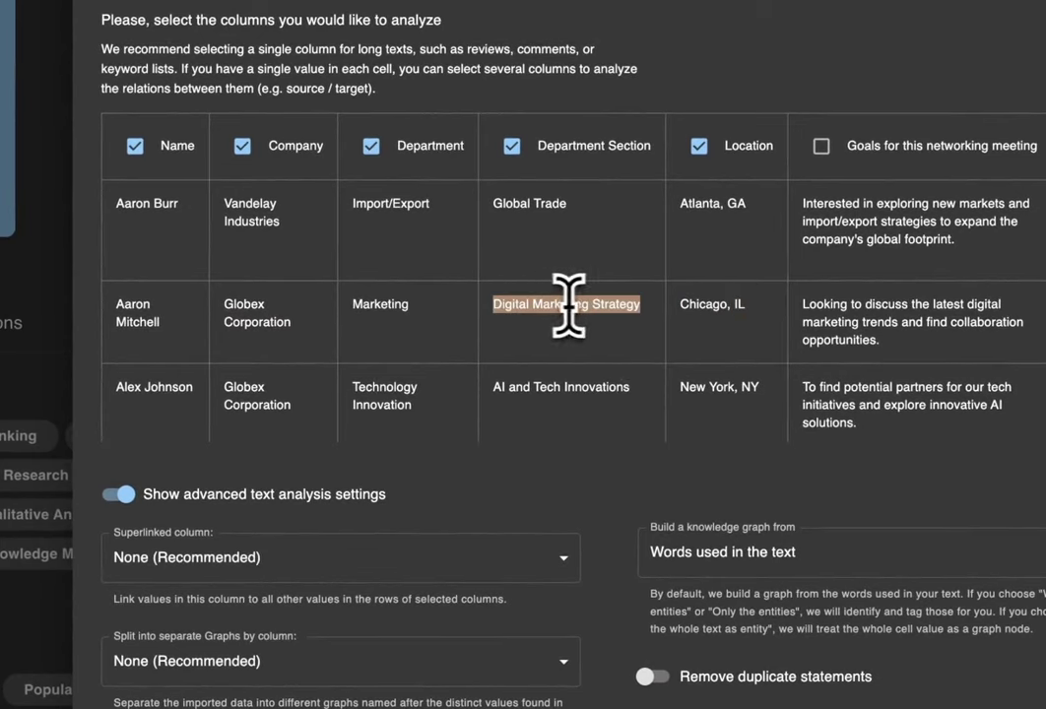
{"action": "left_click", "coordinate": [621, 335]}
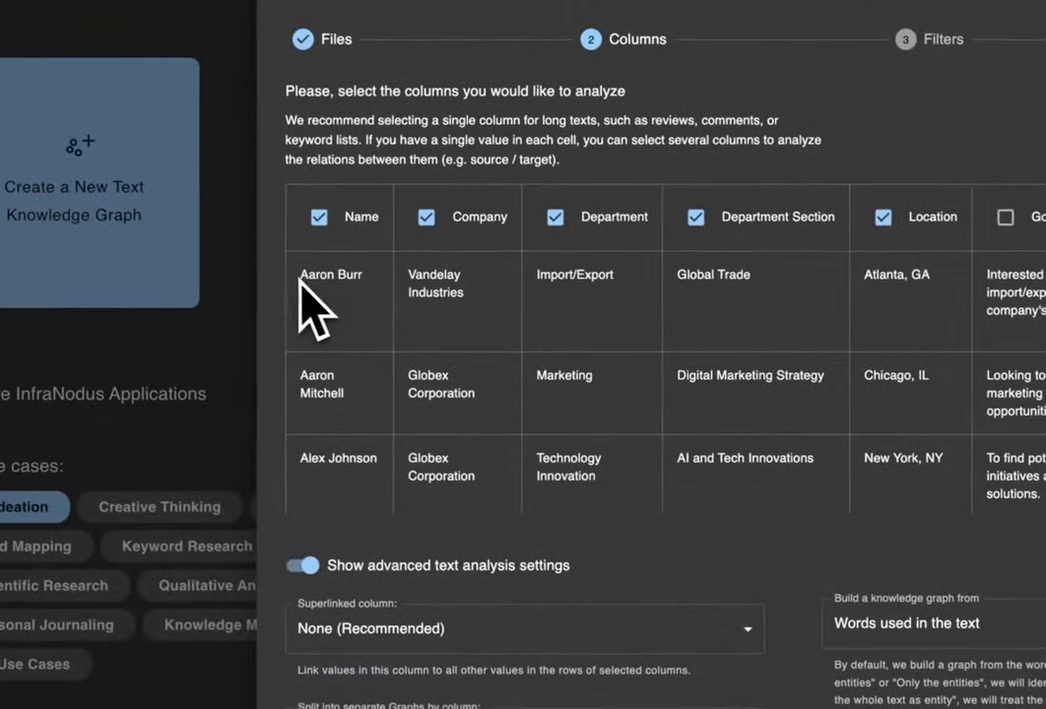
{"action": "left_click_drag", "start_coordinate": [302, 279], "coordinate": [340, 276]}
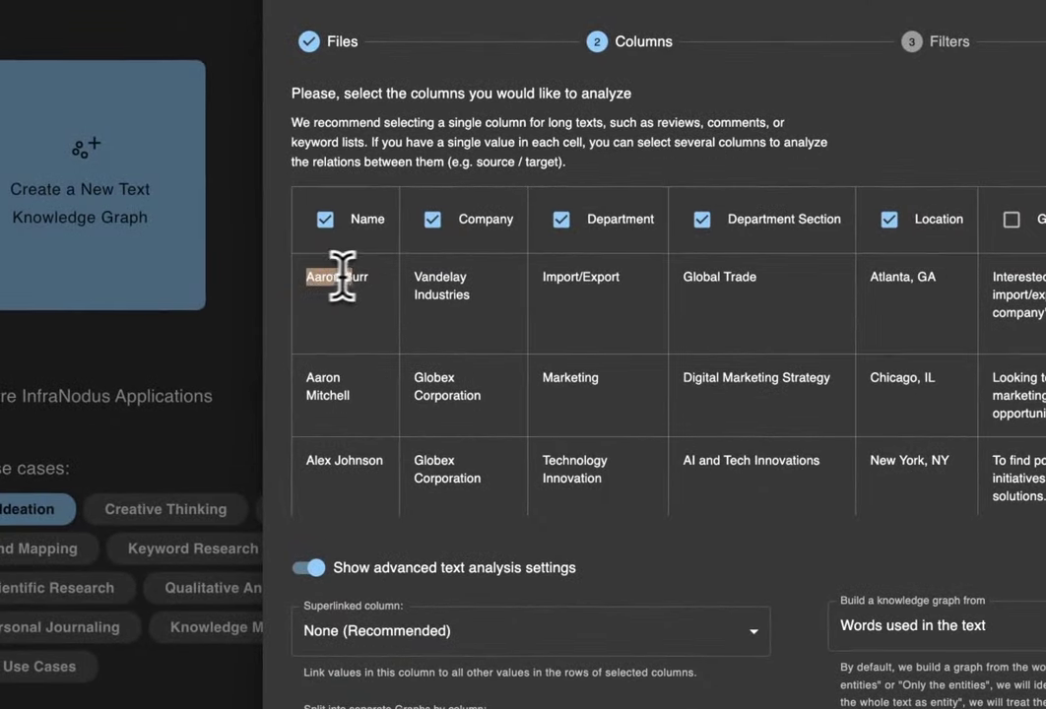
{"action": "left_click", "coordinate": [439, 280]}
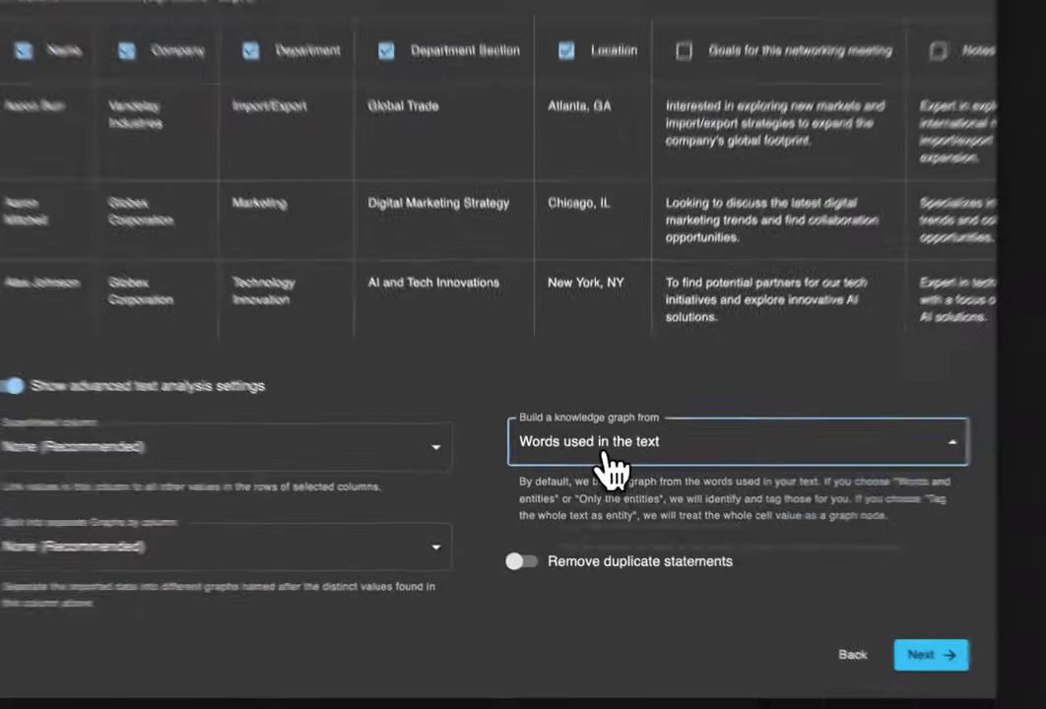
{"action": "left_click", "coordinate": [620, 463]}
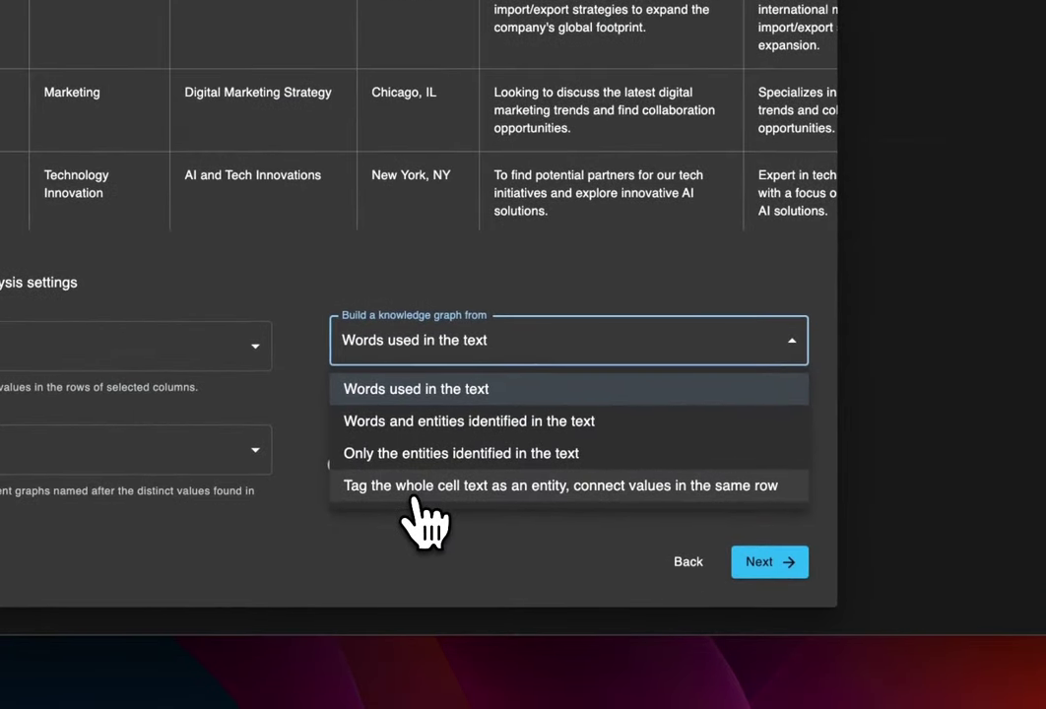
{"action": "left_click", "coordinate": [416, 495]}
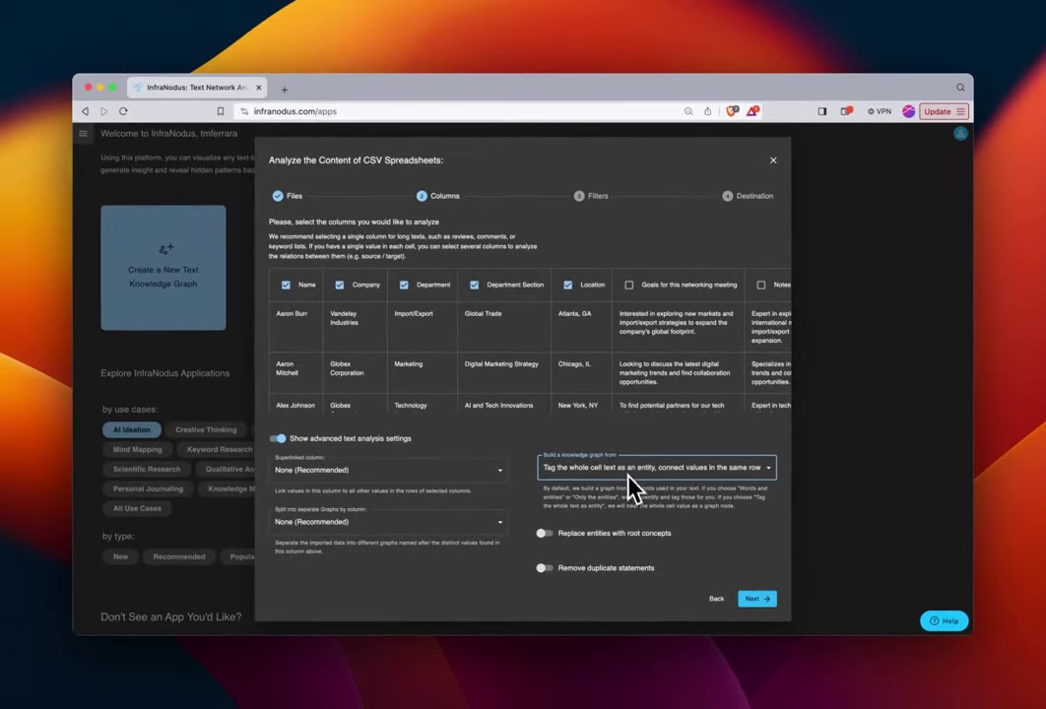
Step: Use Session Attending and Previously Attended as filters and visualize into the networking_matching2 context
{"action": "left_click", "coordinate": [756, 599]}
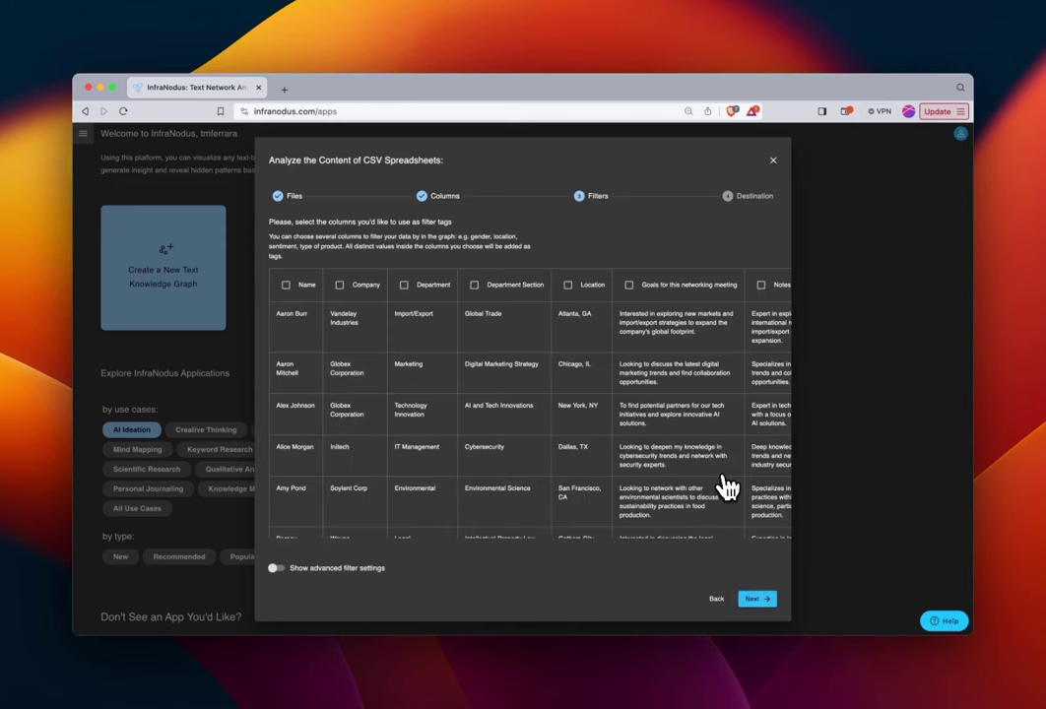
{"action": "scroll", "coordinate": [726, 485], "scroll_direction": "right", "scroll_amount": 10}
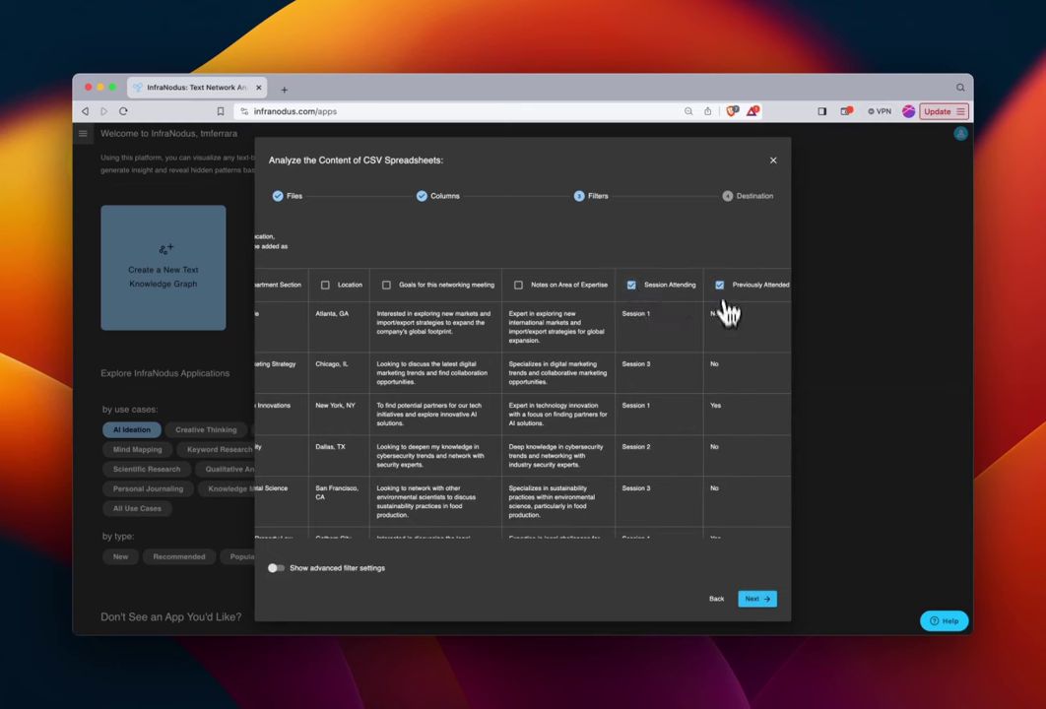
{"action": "left_click", "coordinate": [756, 600]}
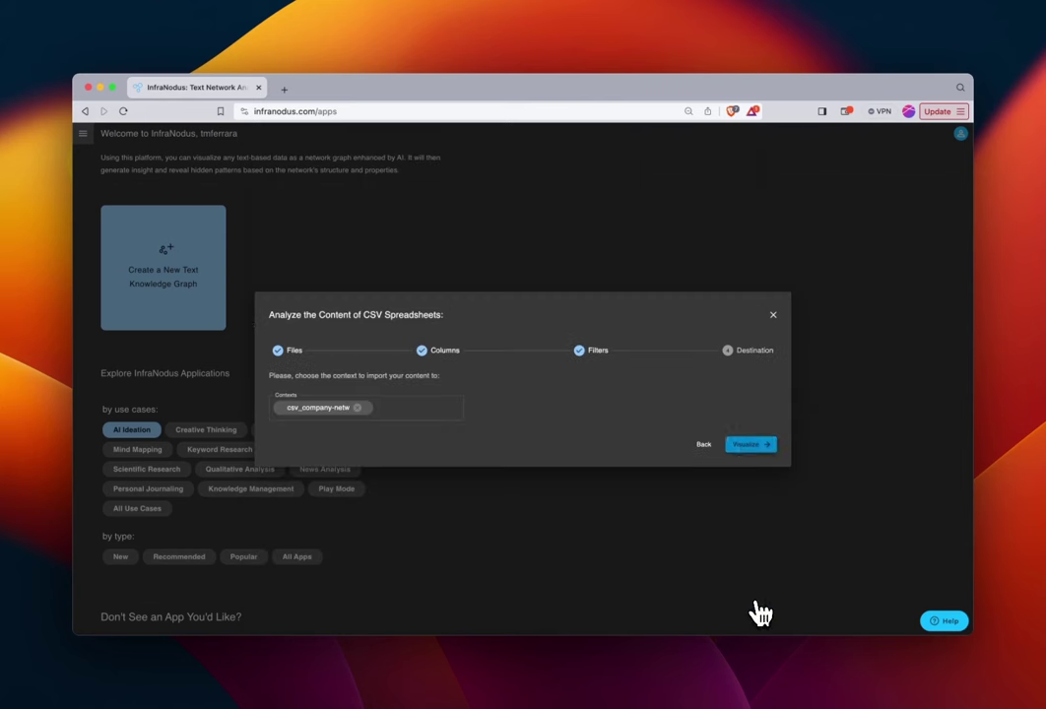
{"action": "left_click", "coordinate": [359, 407]}
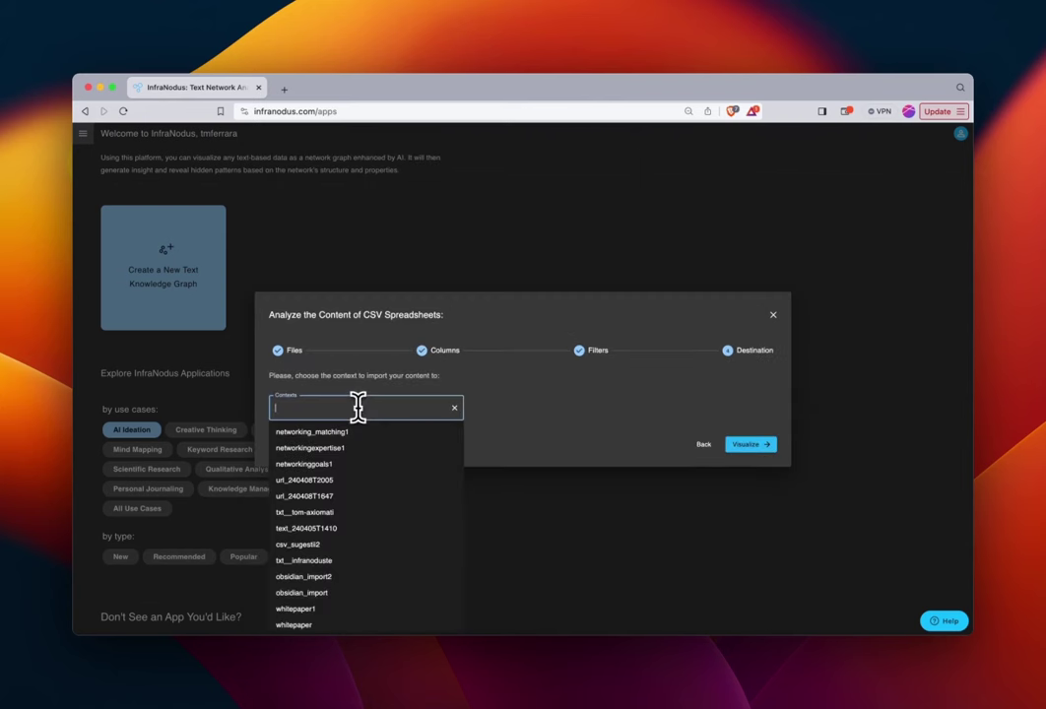
{"action": "type", "text": "networking_"}
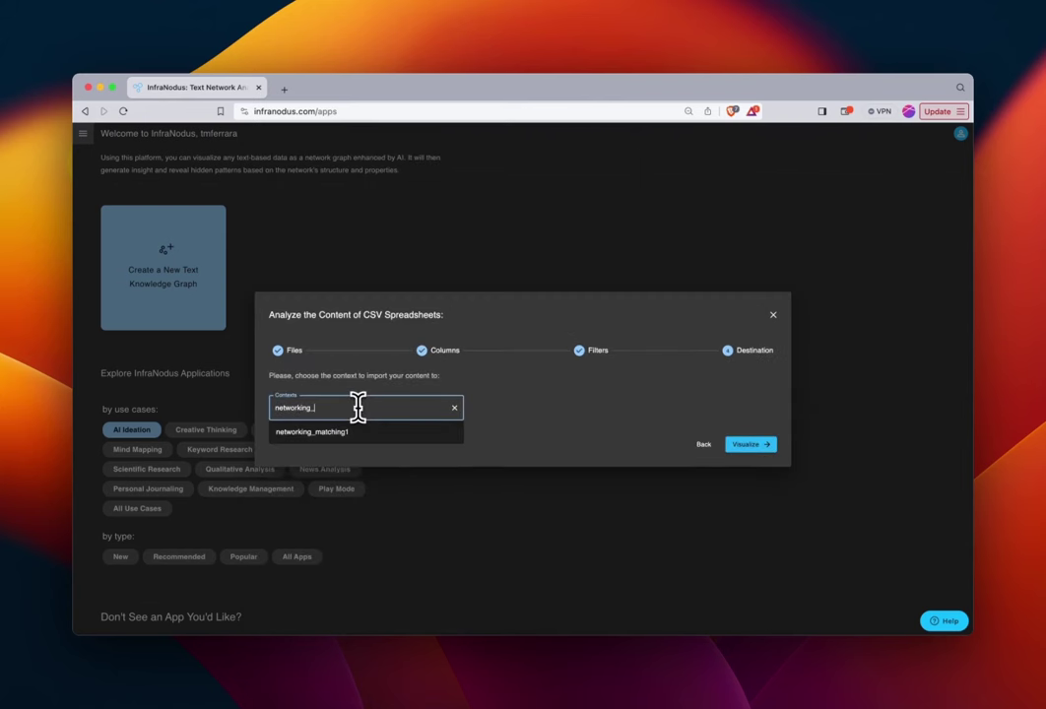
{"action": "type", "text": "matching"}
{"action": "key", "text": "Return"}
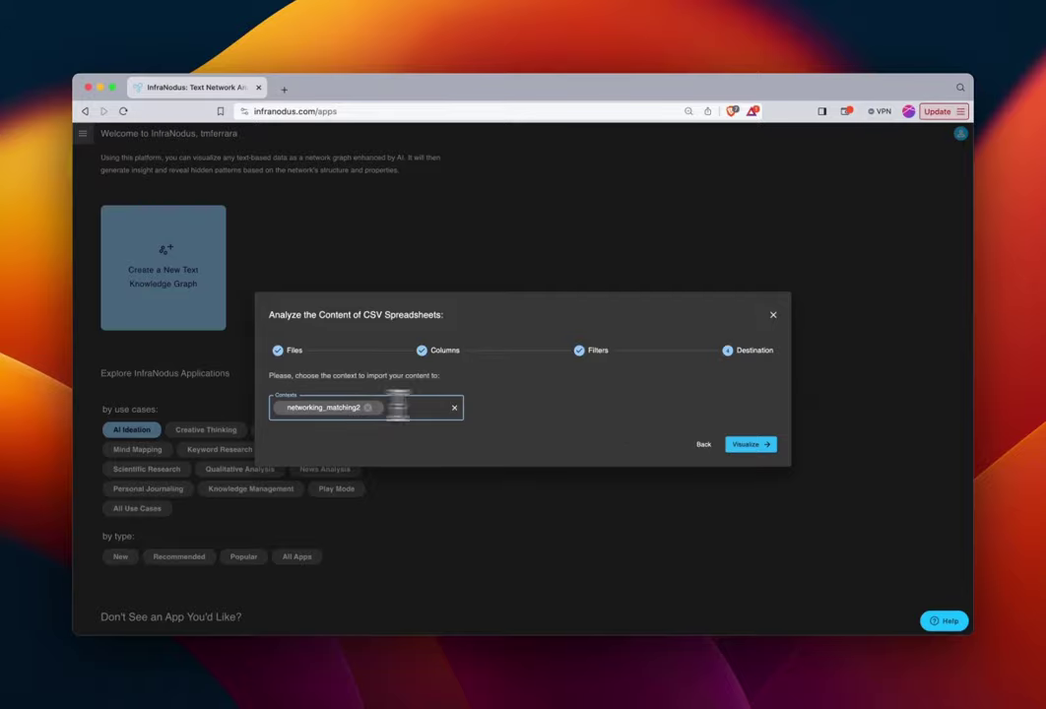
{"action": "left_click", "coordinate": [737, 445]}
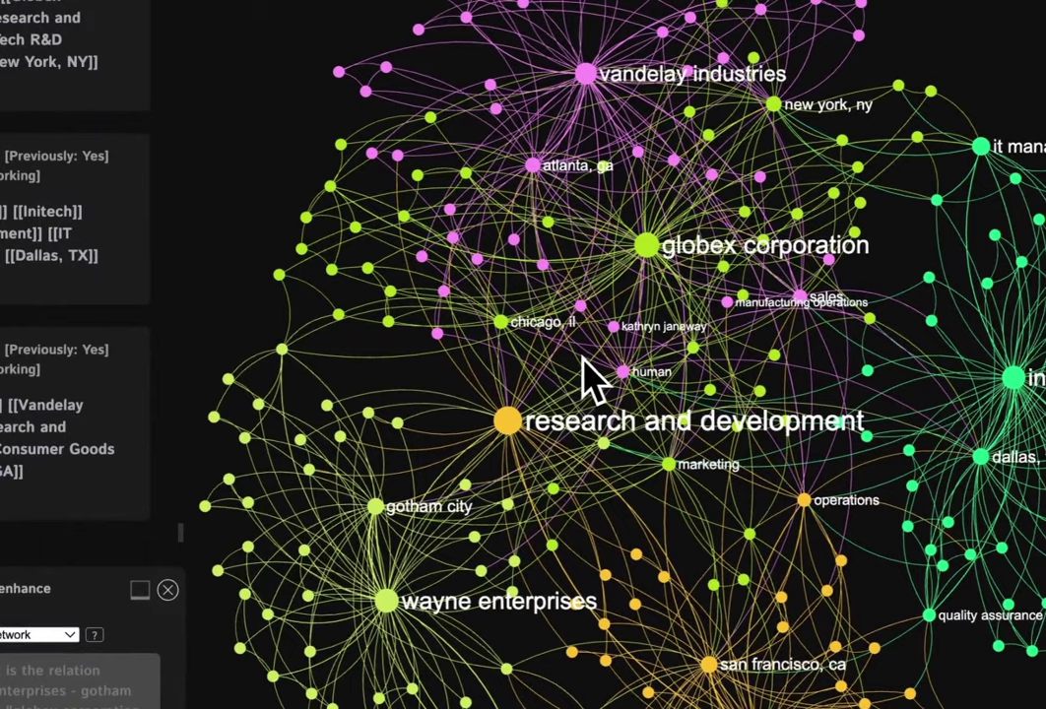
Step: Highlight wayne enterprises, then select globex corporation to see its linked attendees, departments and locations
{"action": "left_click_drag", "start_coordinate": [583, 358], "coordinate": [579, 358]}
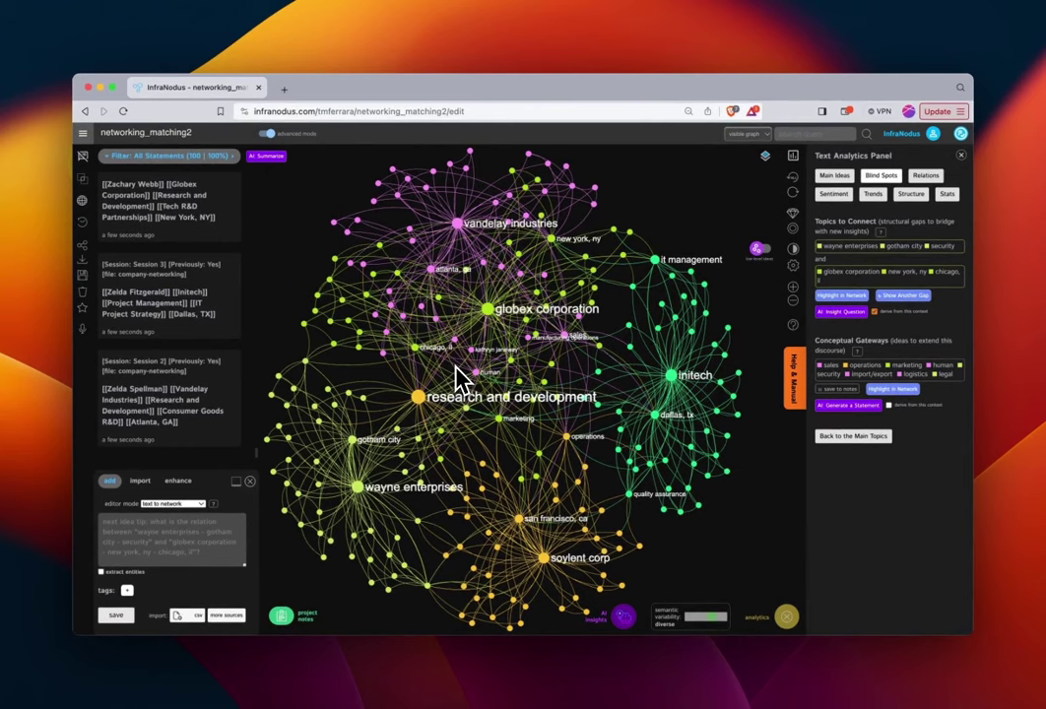
{"action": "left_click", "coordinate": [356, 487]}
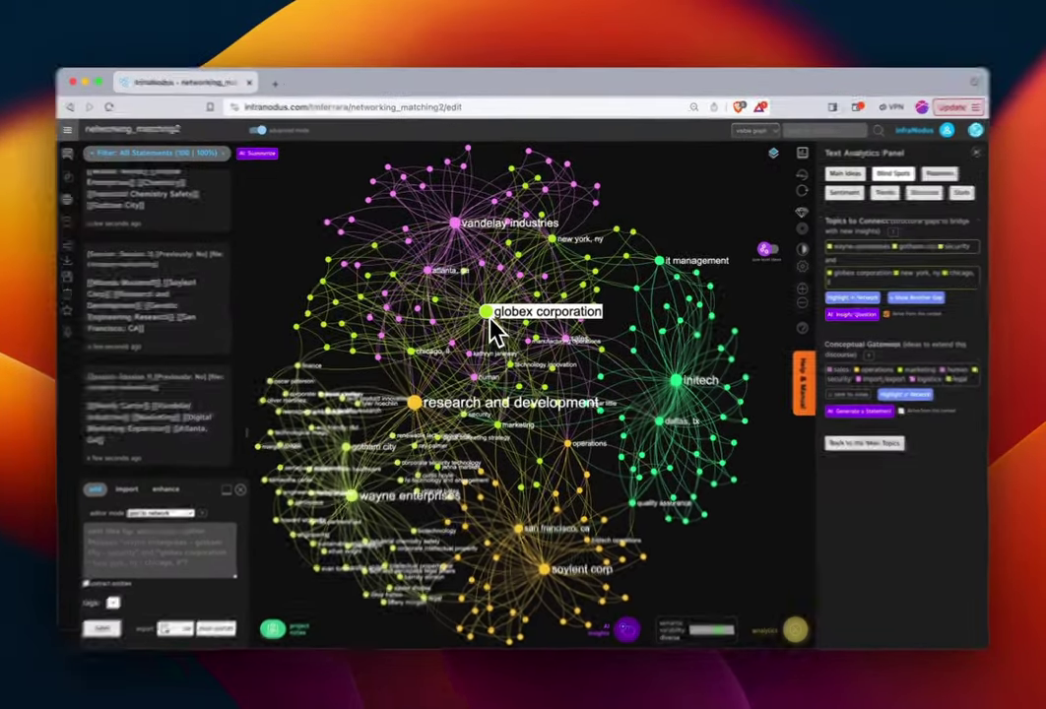
{"action": "left_click", "coordinate": [488, 320]}
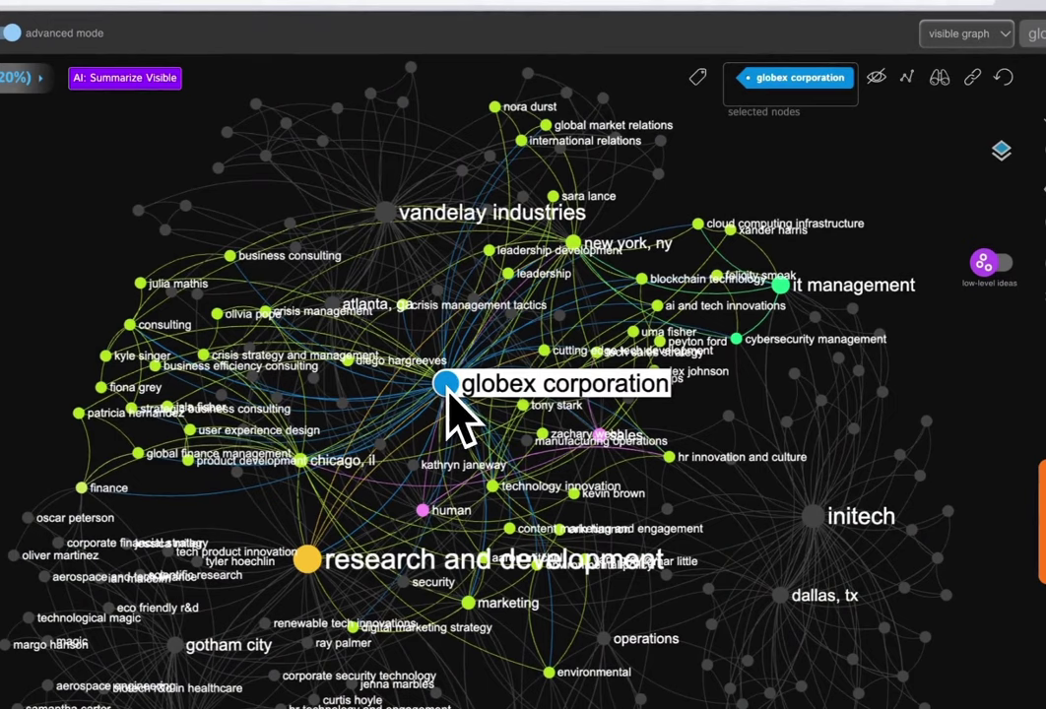
Step: Toggle chicago, il and new york, ny in the selection, then clear the node selection
{"action": "left_click", "coordinate": [301, 461]}
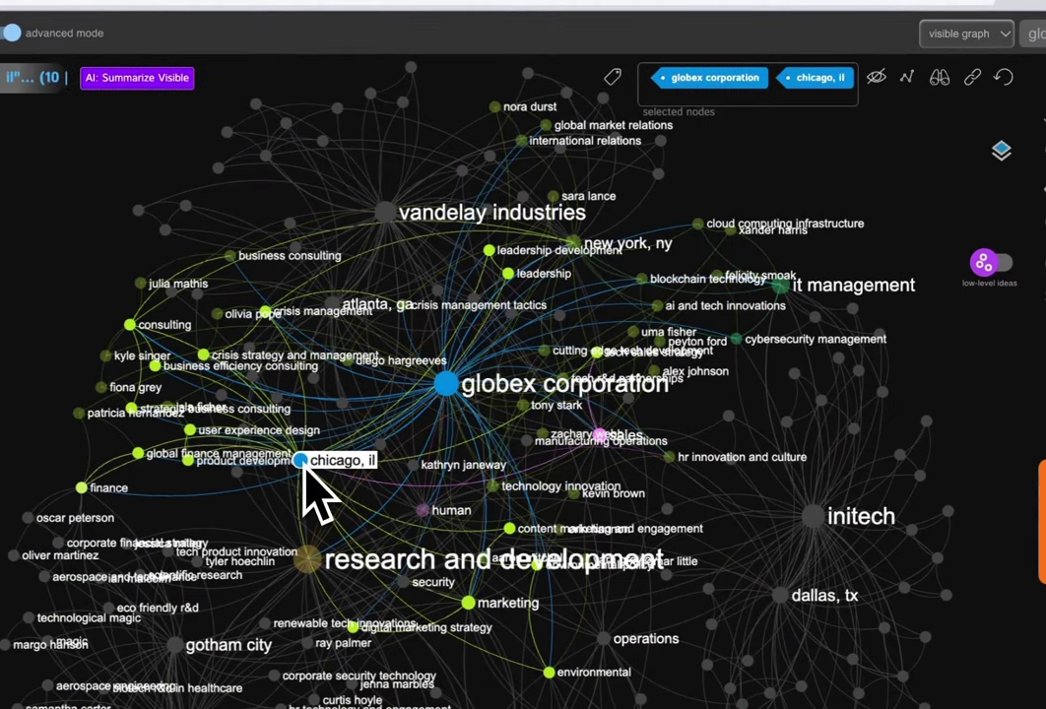
{"action": "left_click", "coordinate": [301, 460]}
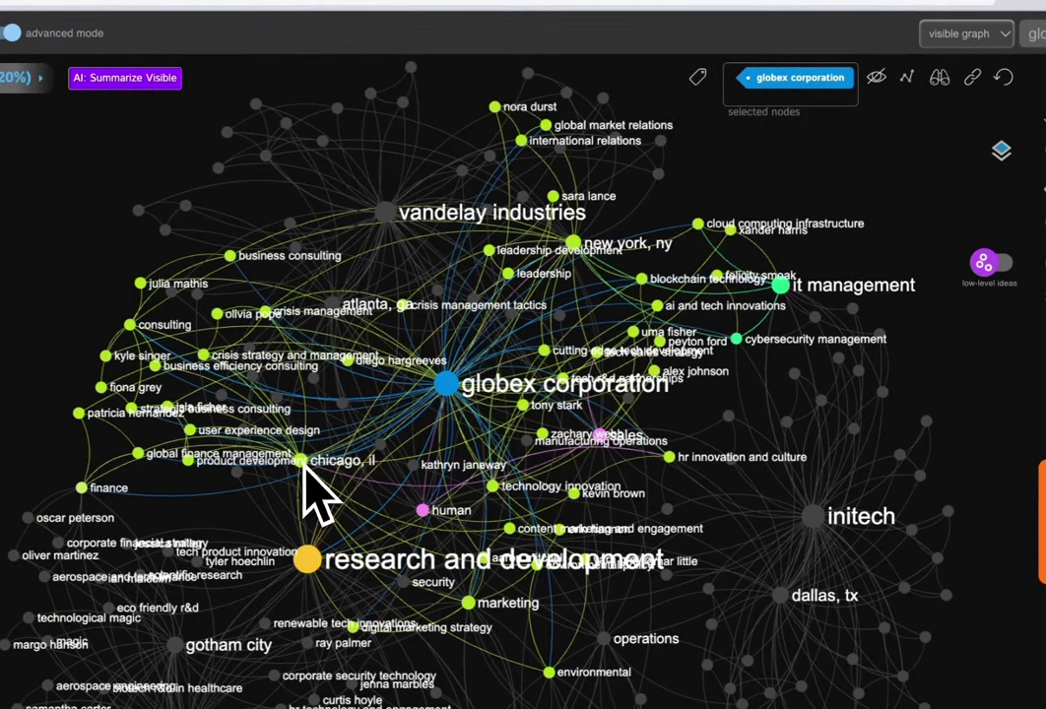
{"action": "left_click", "coordinate": [571, 244]}
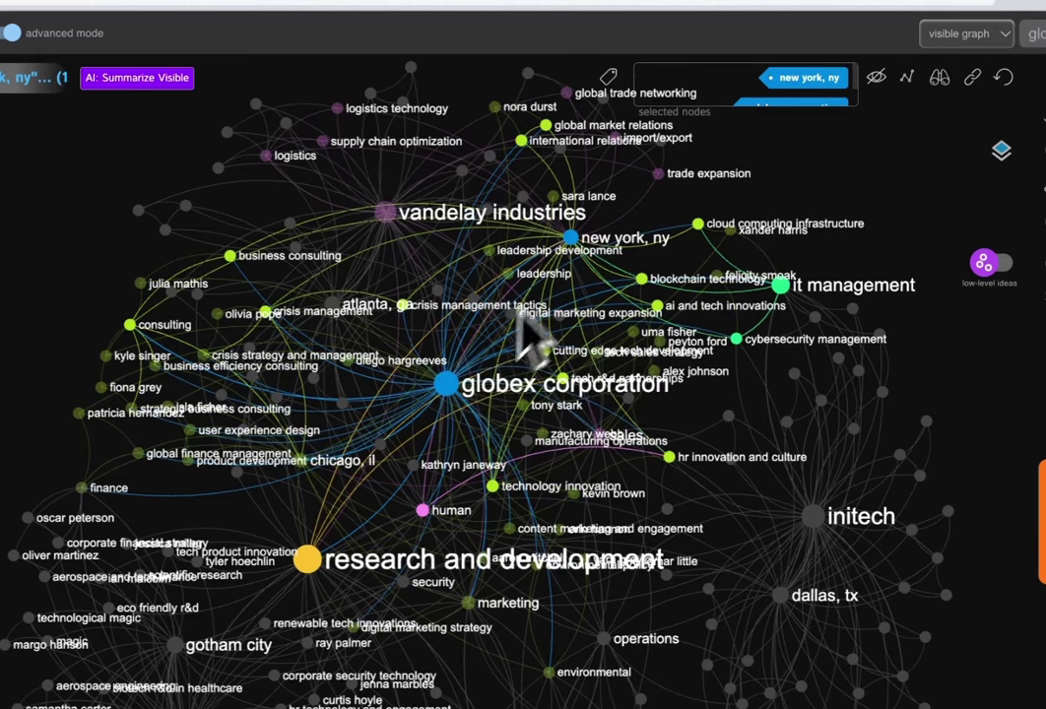
{"action": "left_click", "coordinate": [579, 243]}
{"action": "left_click", "coordinate": [448, 386]}
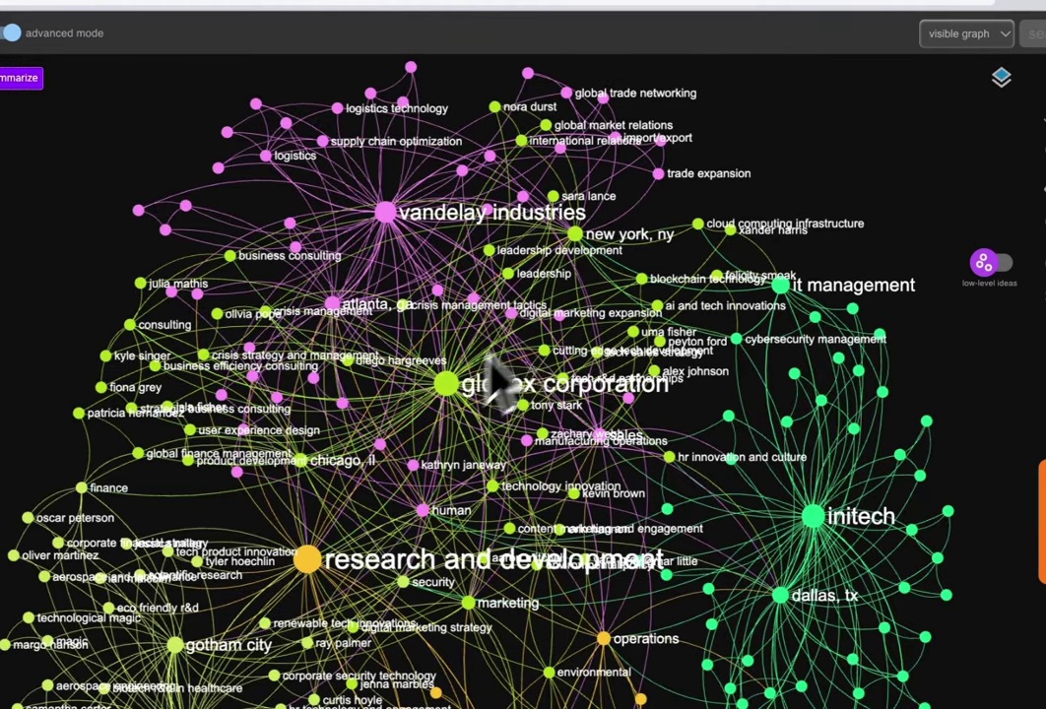
Step: Focus on new york, ny, then clear the technology innovation filter to restore all 100 statements
{"action": "left_click", "coordinate": [576, 236]}
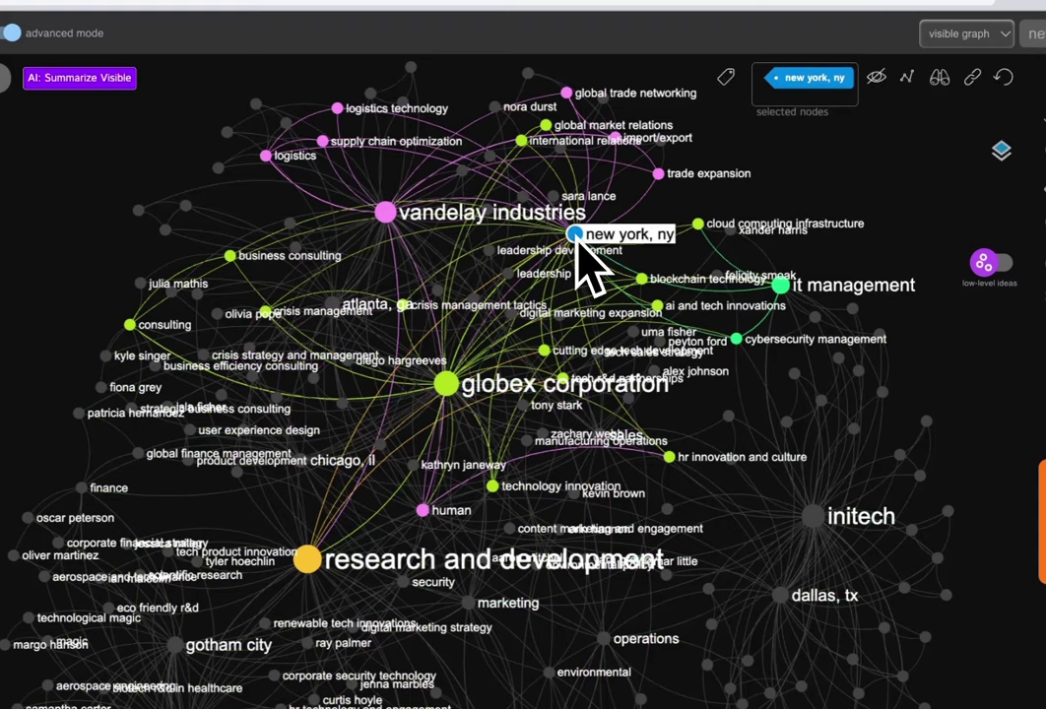
{"action": "left_click", "coordinate": [577, 240]}
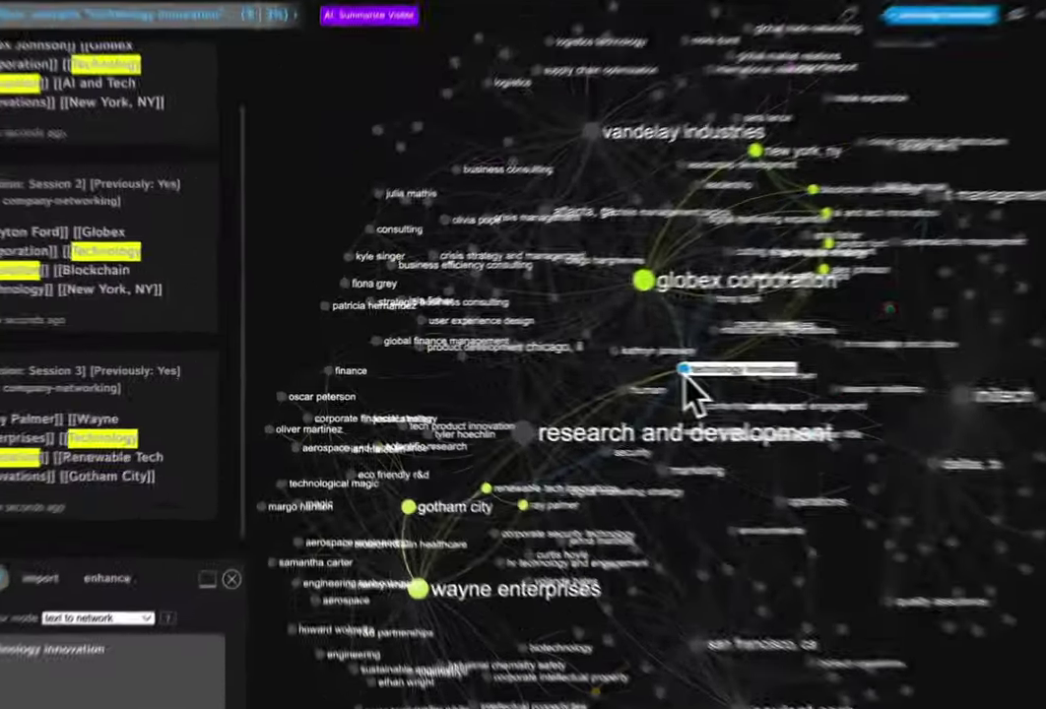
{"action": "left_click", "coordinate": [512, 362]}
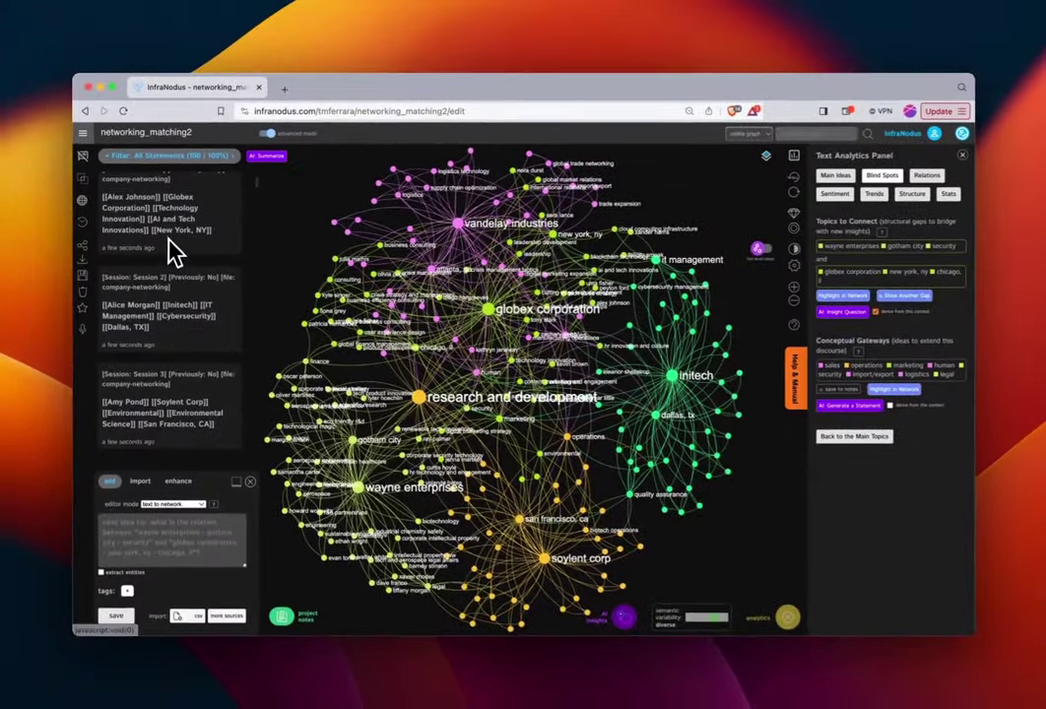
{"action": "scroll", "coordinate": [169, 248], "scroll_direction": "up", "scroll_amount": 2}
{"action": "left_click", "coordinate": [165, 157]}
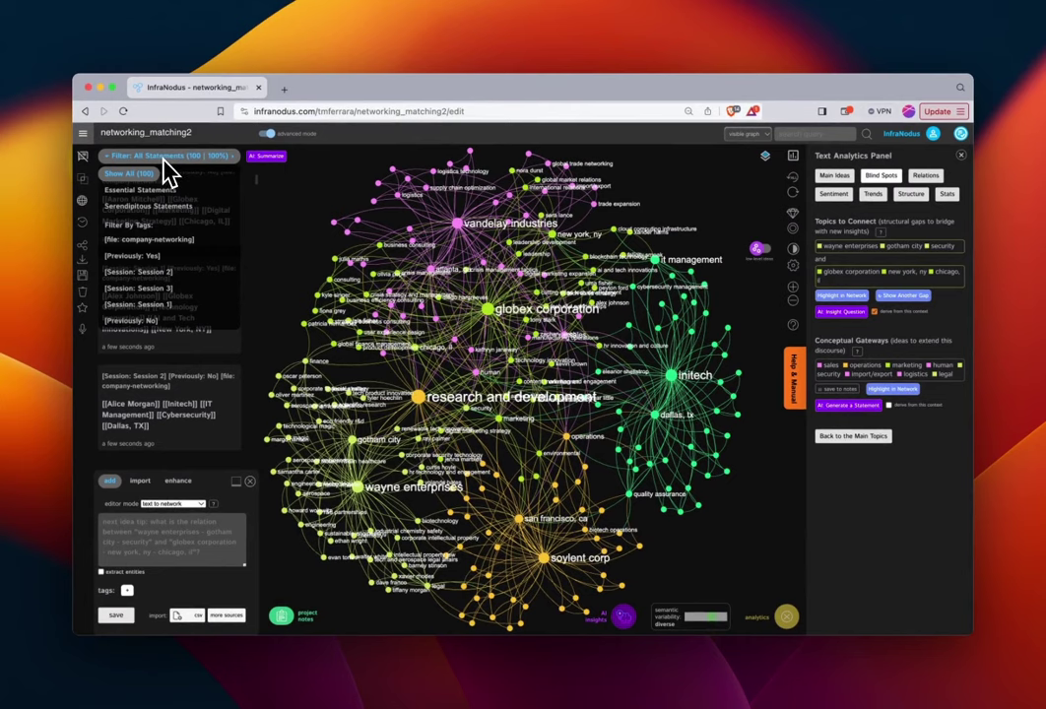
Step: Filter the graph to [Session: Session 1] statements
{"action": "left_click", "coordinate": [164, 160]}
{"action": "left_click", "coordinate": [166, 160]}
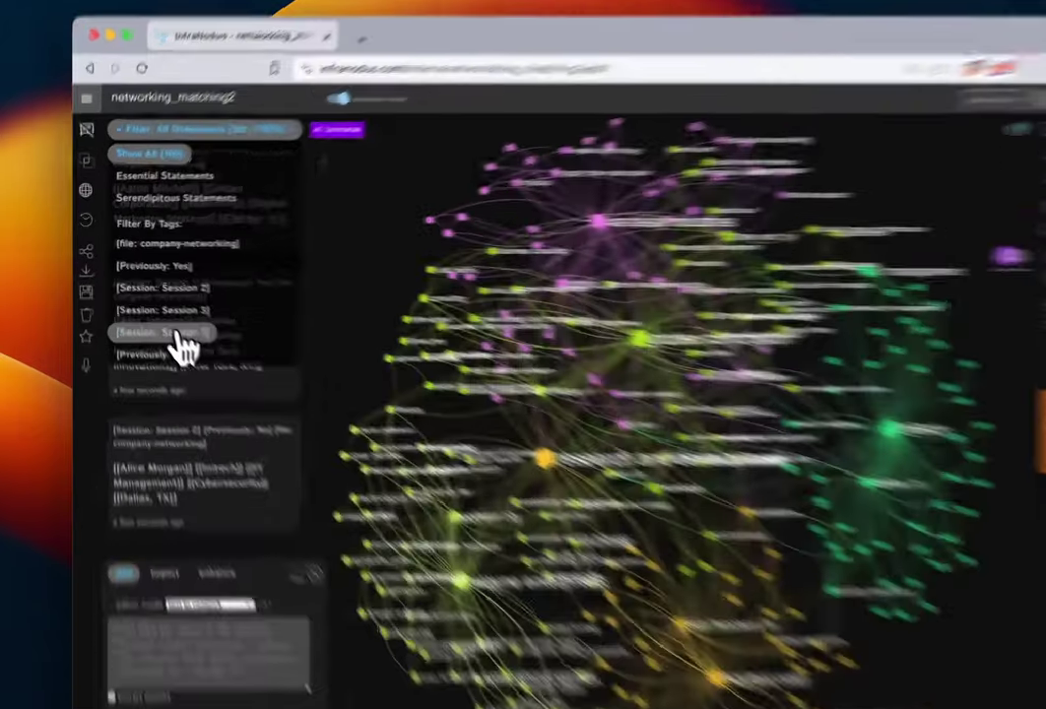
{"action": "left_click", "coordinate": [148, 306]}
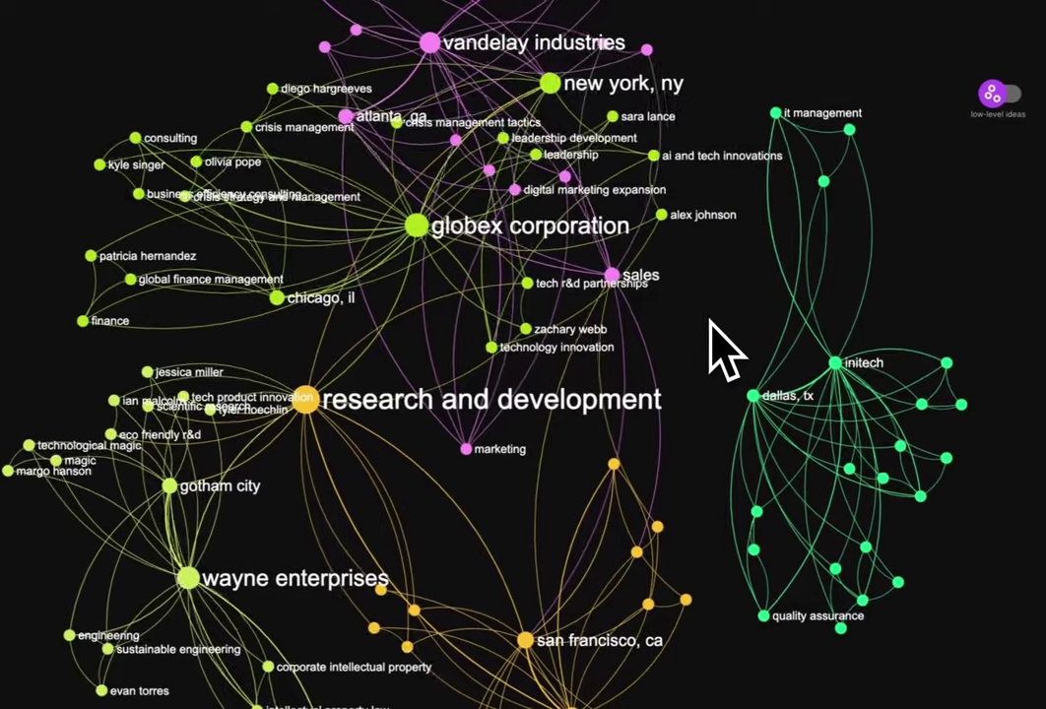
Step: Focus on research and development, then initech, deselecting each to restore the full graph
{"action": "left_click", "coordinate": [305, 400]}
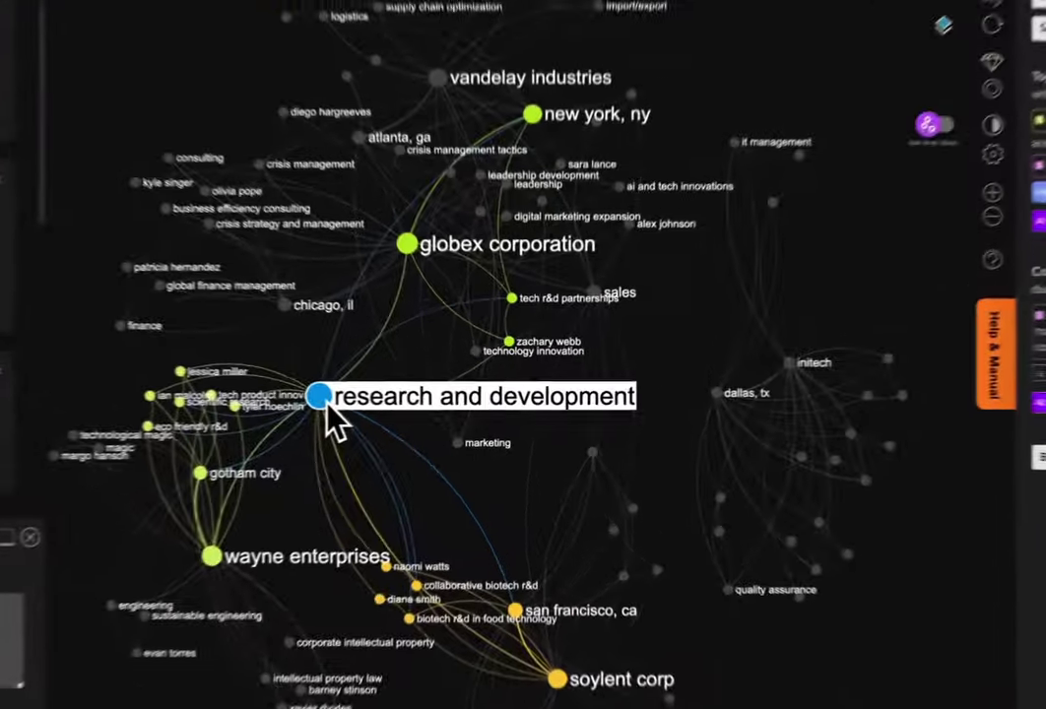
{"action": "left_click", "coordinate": [420, 417]}
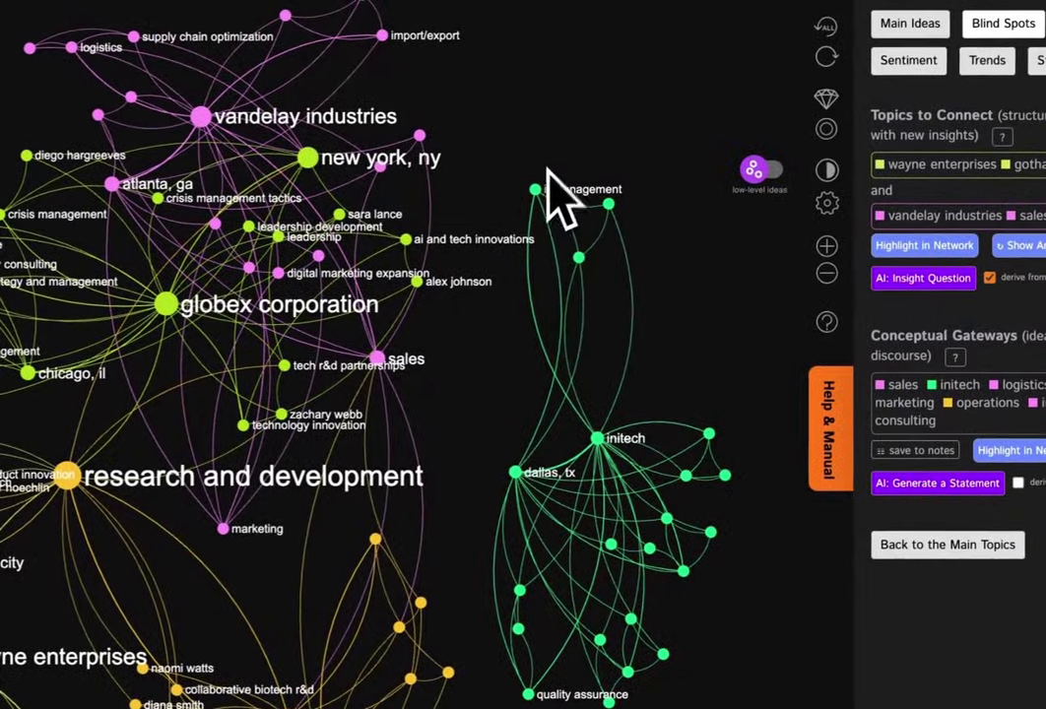
{"action": "left_click", "coordinate": [597, 439]}
{"action": "left_click", "coordinate": [596, 445]}
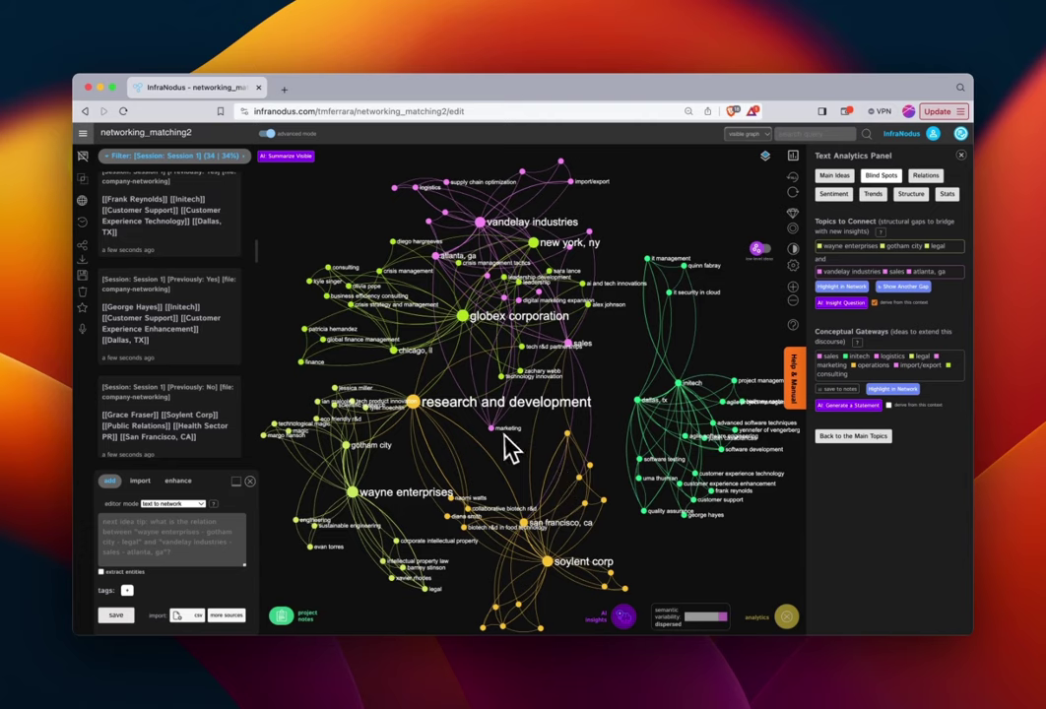
Step: Filter to Session 3, then Session 1, and finally Previously: Yes (50 statements)
{"action": "left_click", "coordinate": [197, 155]}
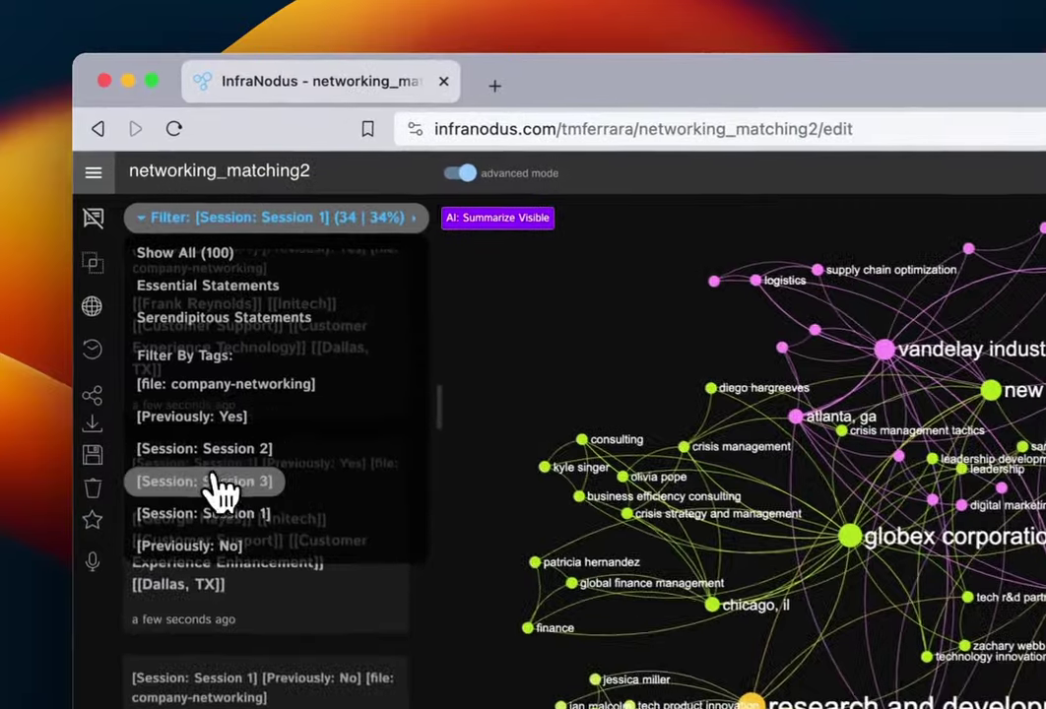
{"action": "left_click", "coordinate": [144, 288]}
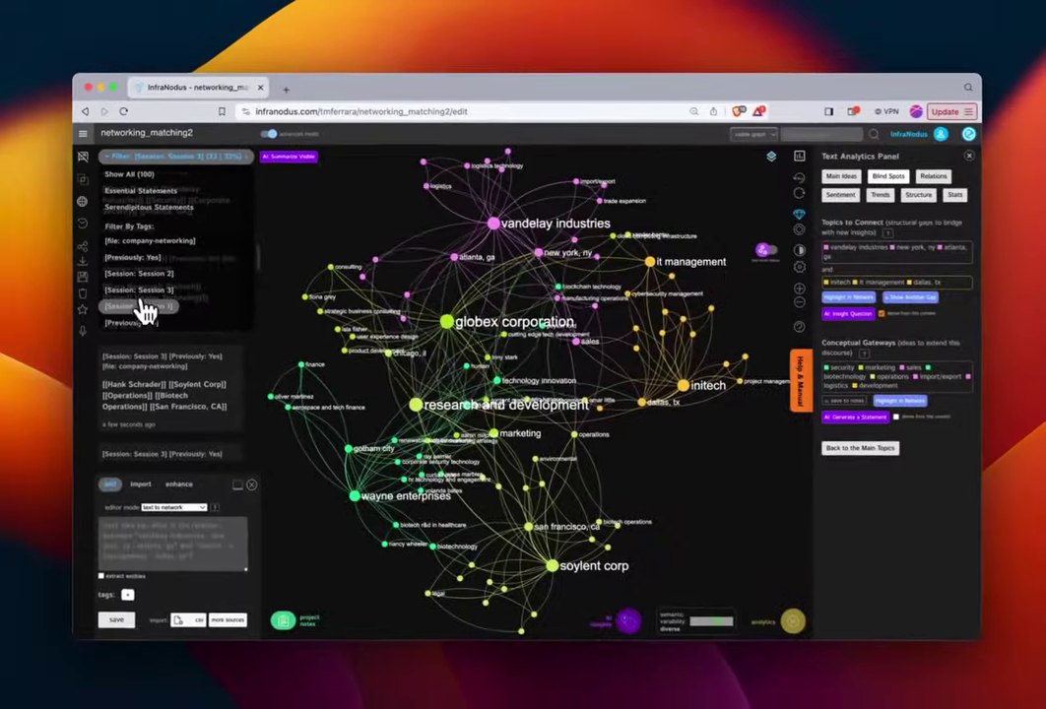
{"action": "left_click", "coordinate": [144, 306]}
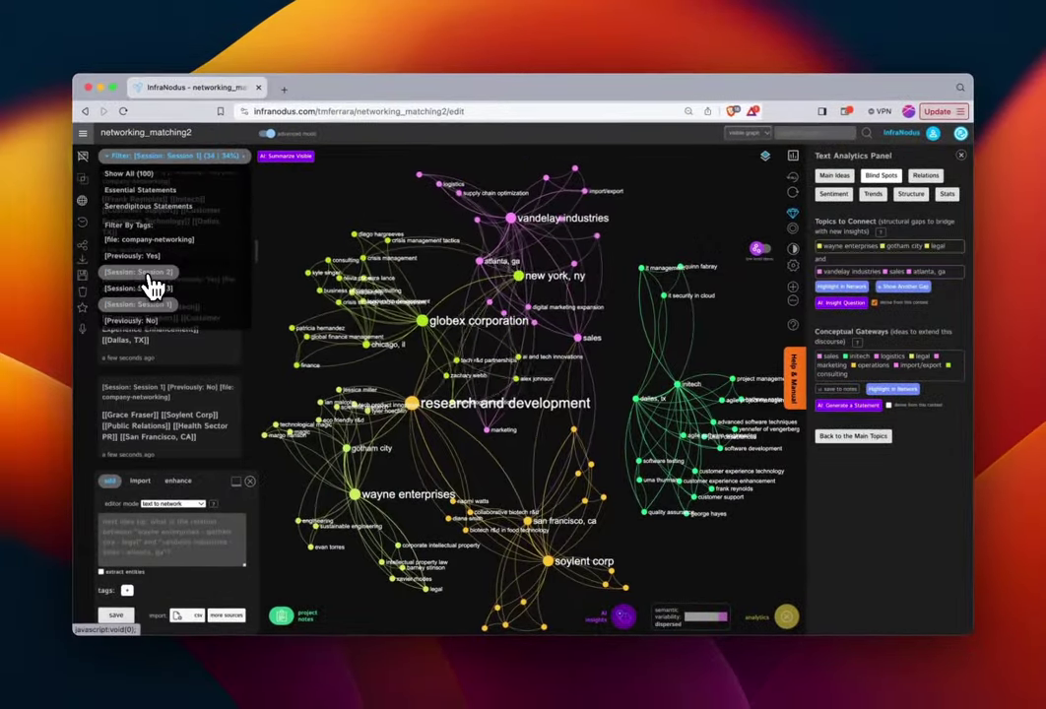
{"action": "left_click", "coordinate": [148, 258]}
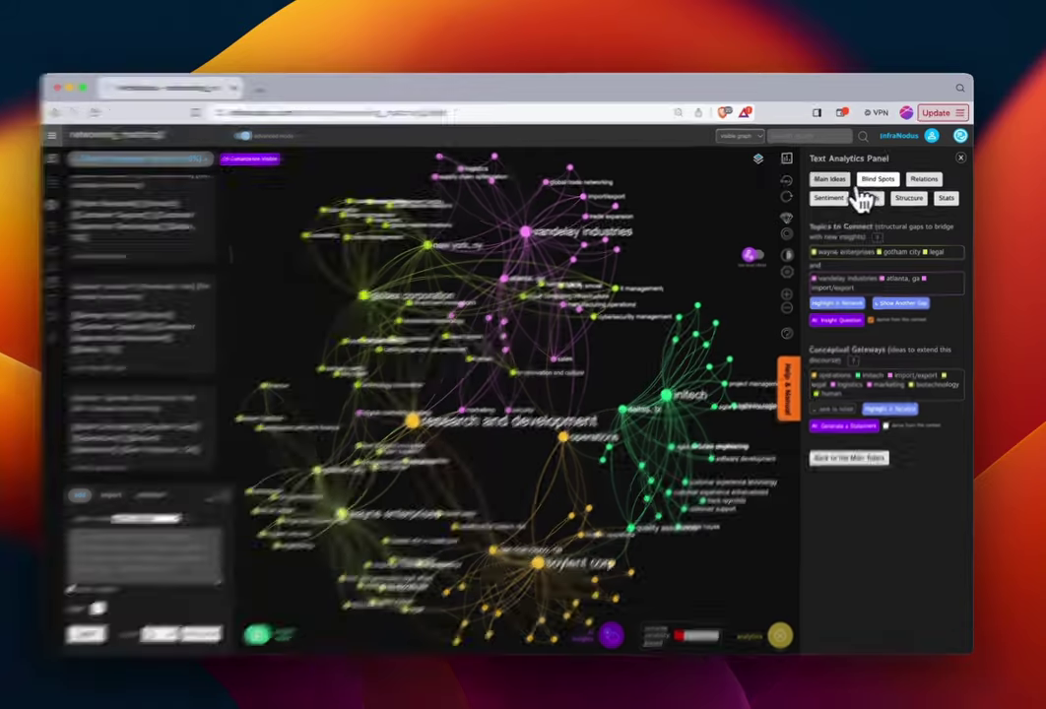
Step: Show Main Ideas, listing topics like research and development–soylent corp at 43%
{"action": "left_click", "coordinate": [829, 179]}
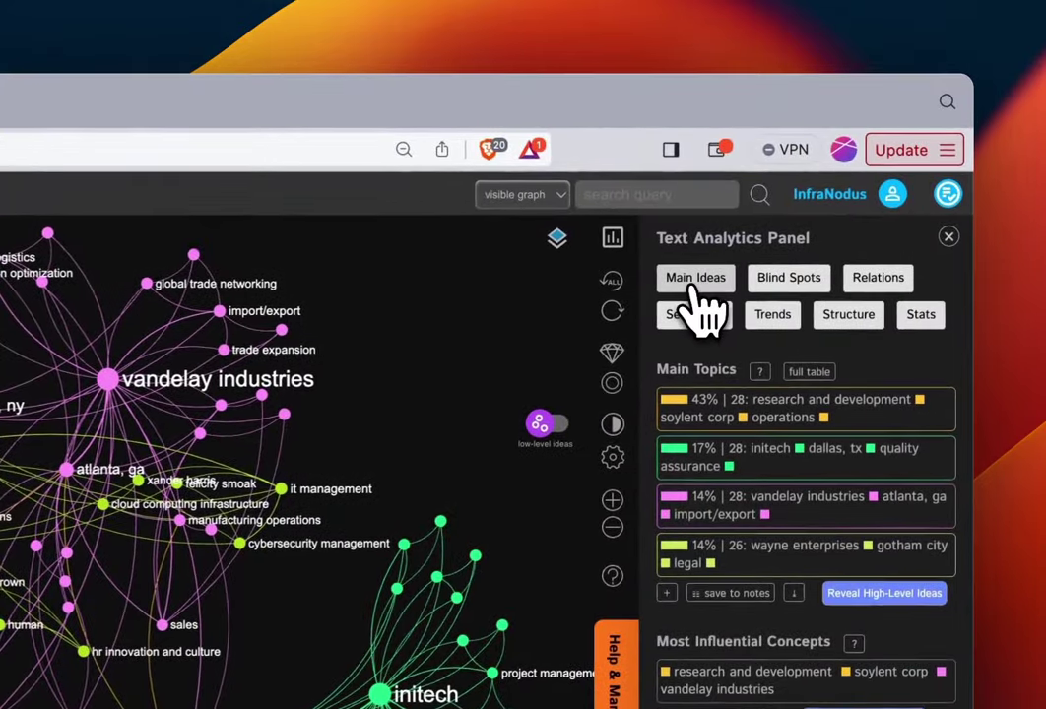